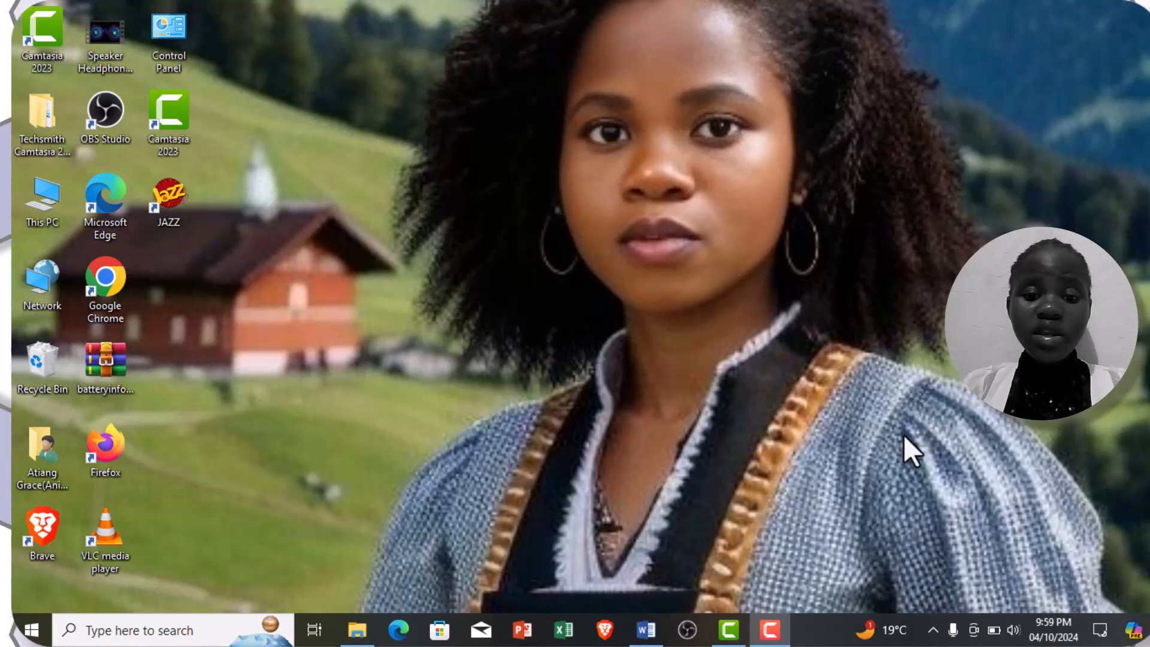
Step: Switch to the open Word document and apply the Normal style to the "In addition, communication is..." paragraph
click(653, 629)
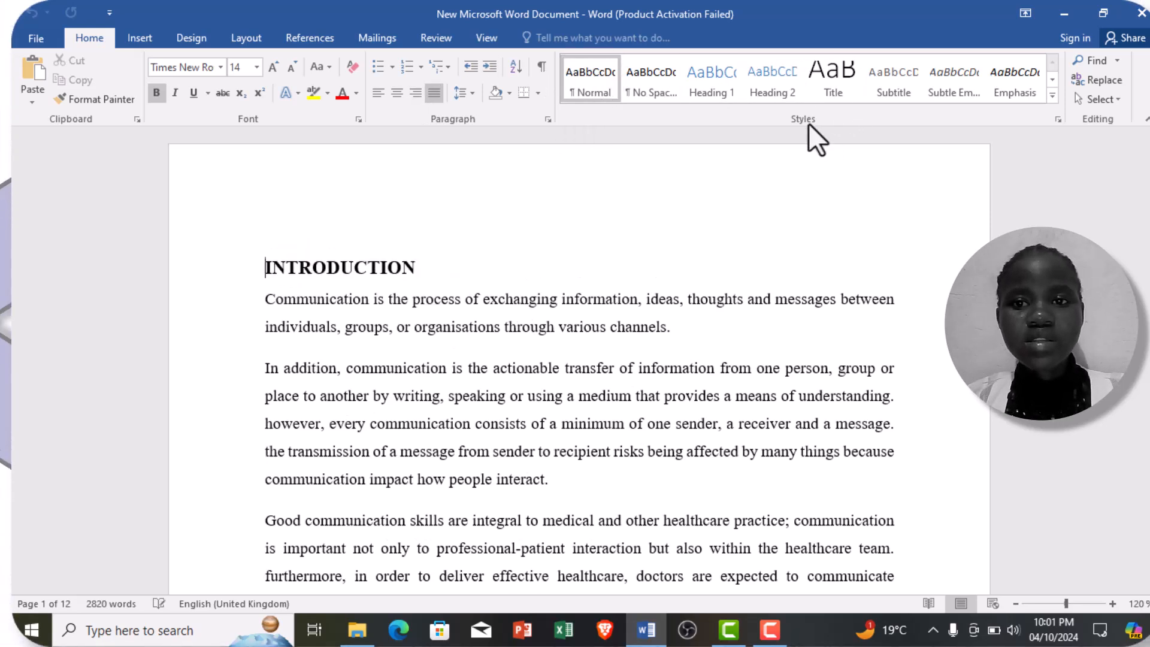
click(1005, 82)
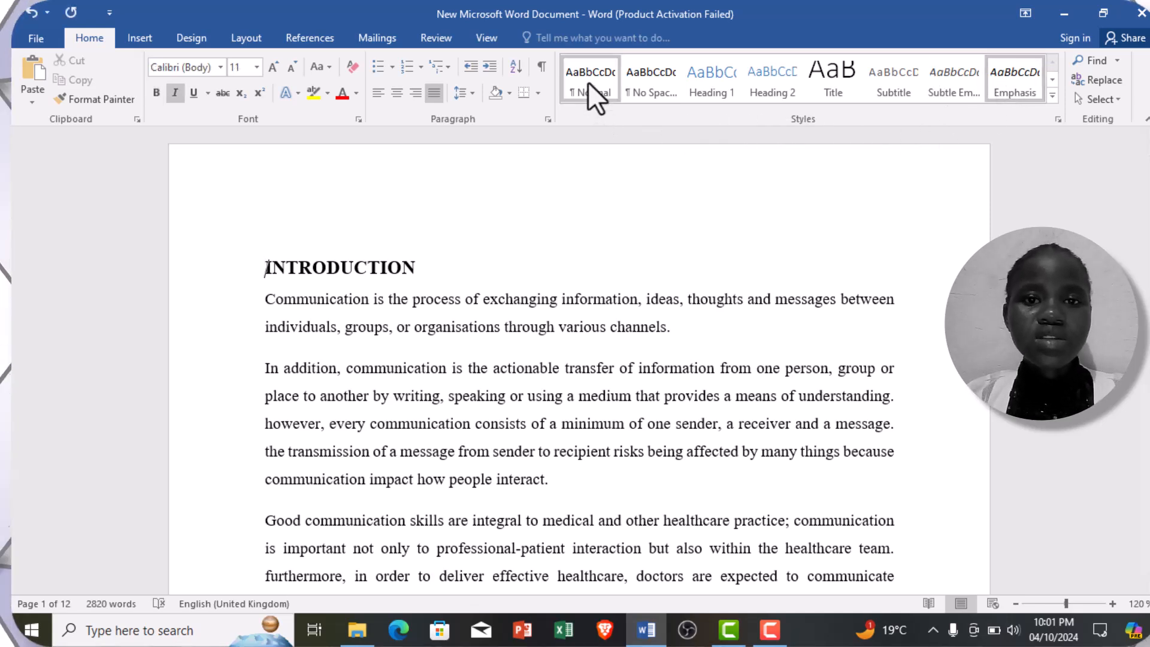
right_click(475, 396)
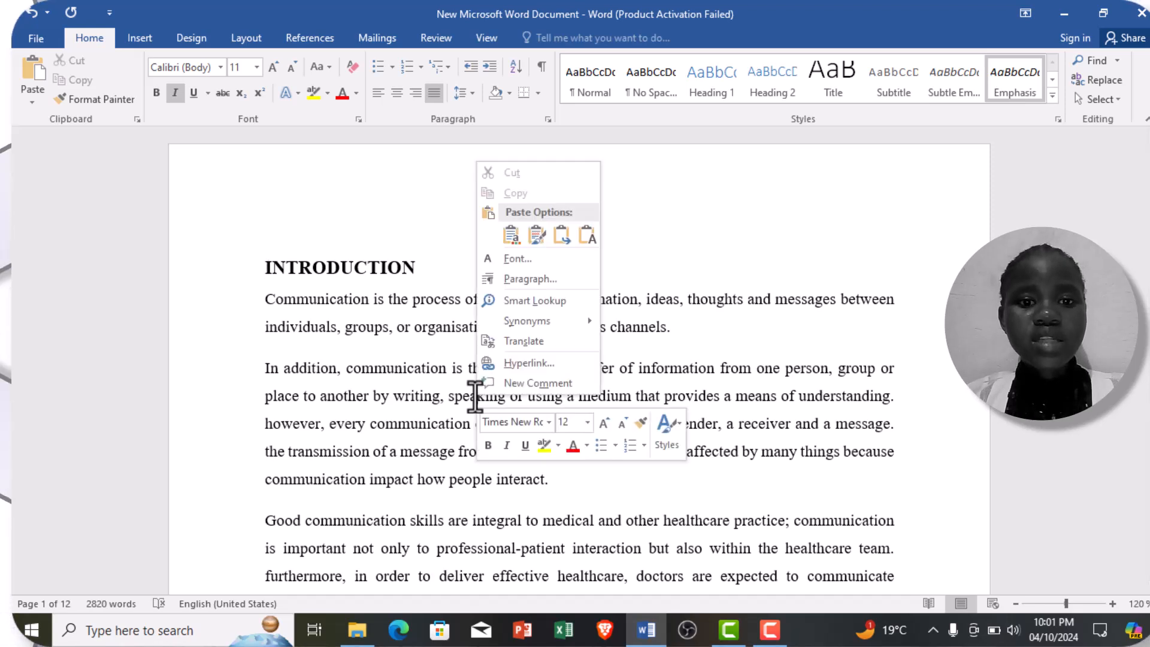
click(475, 396)
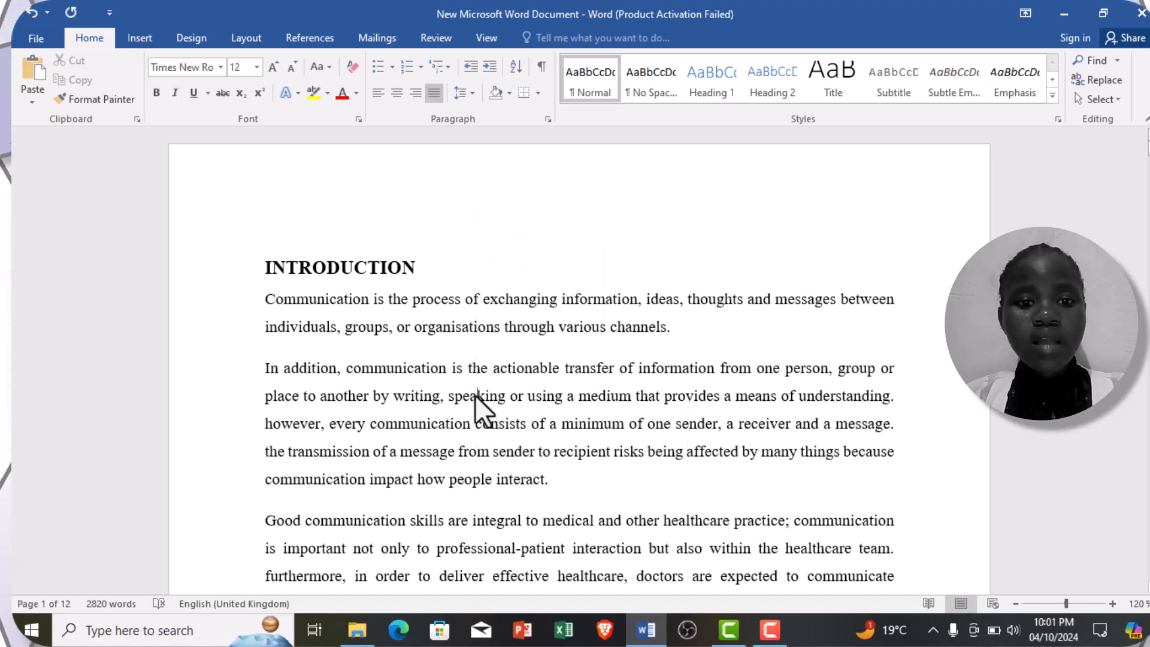
click(592, 95)
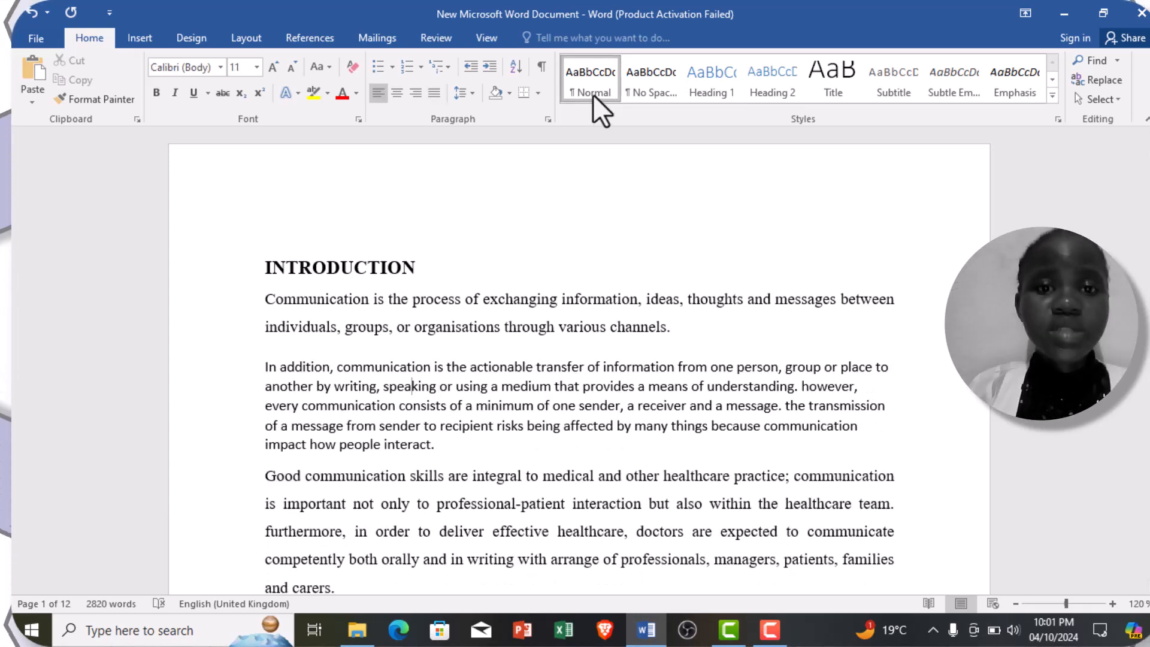
Step: Modify the Normal style to use the Times New Roman font at size 12
right_click(591, 94)
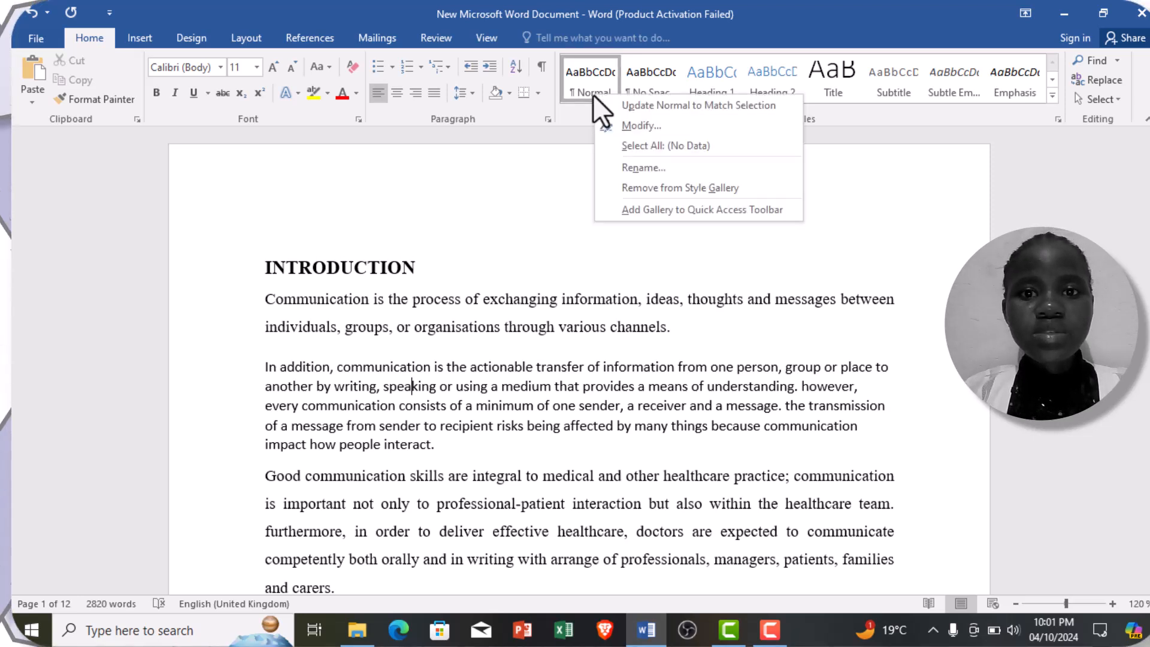
click(643, 128)
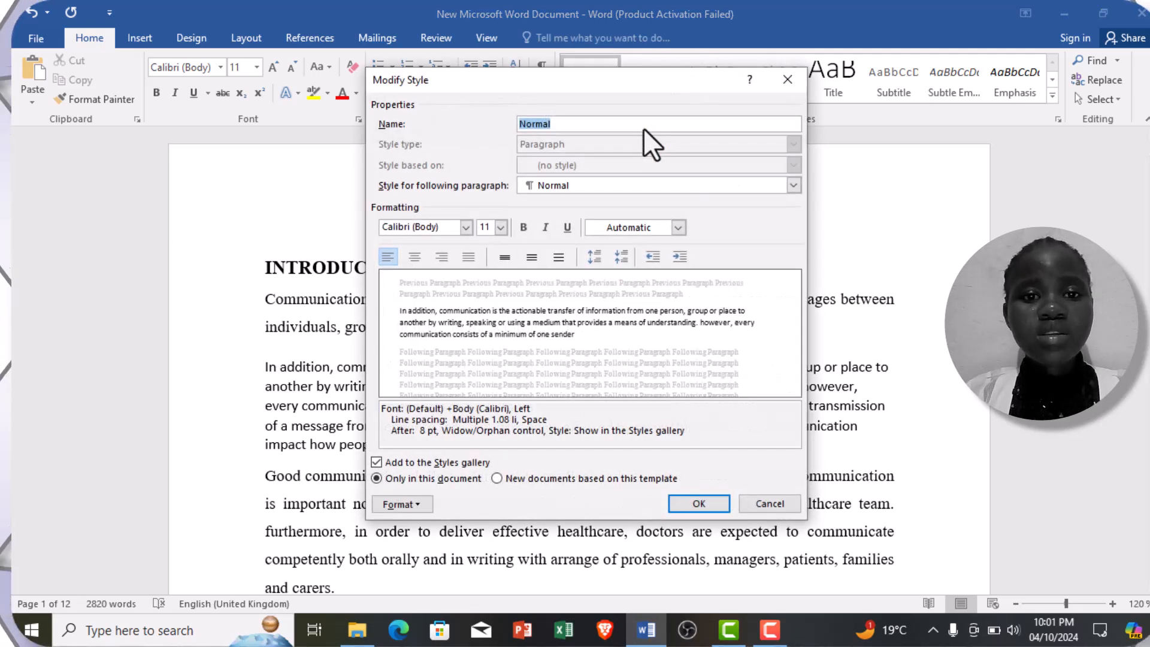
click(466, 227)
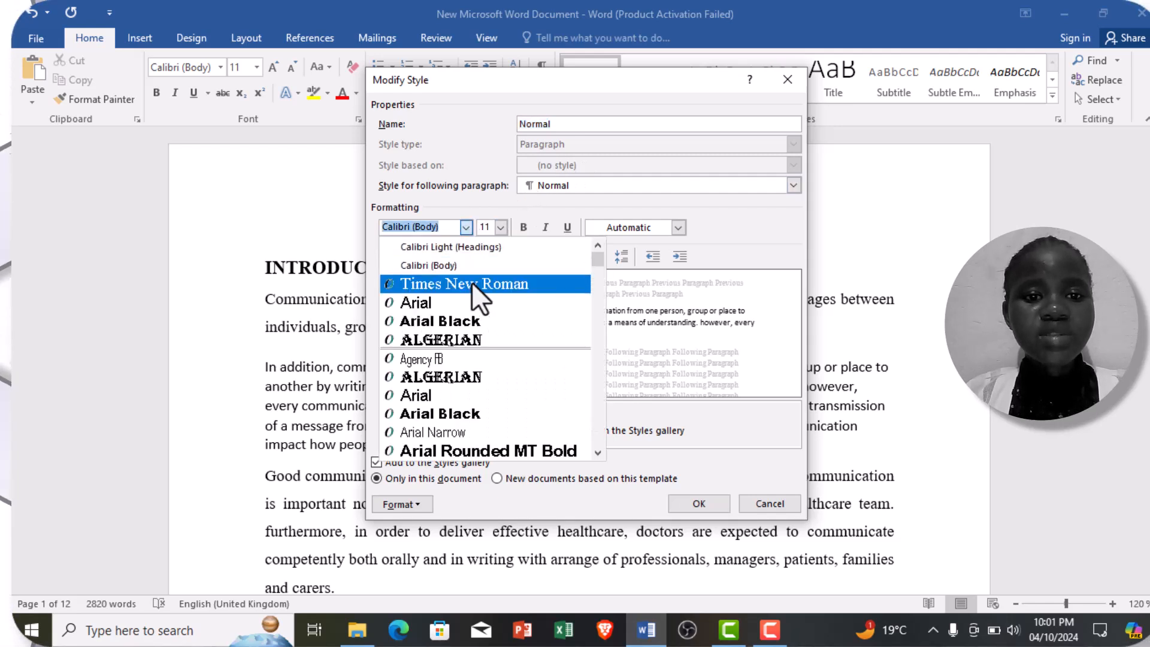
click(472, 286)
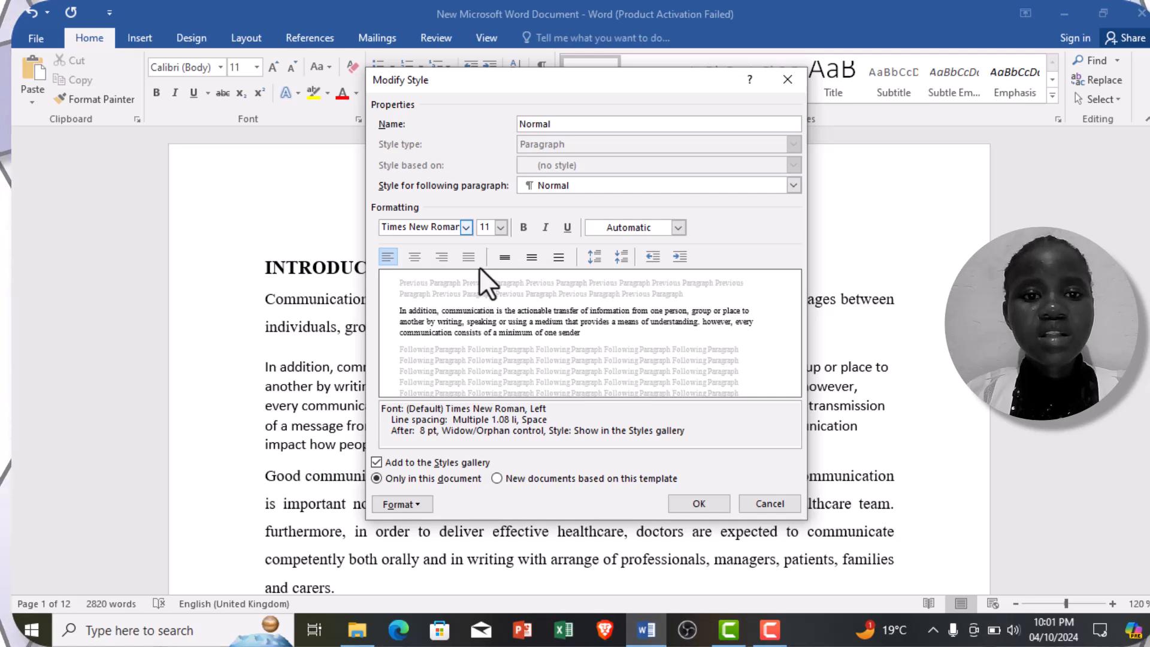
click(496, 228)
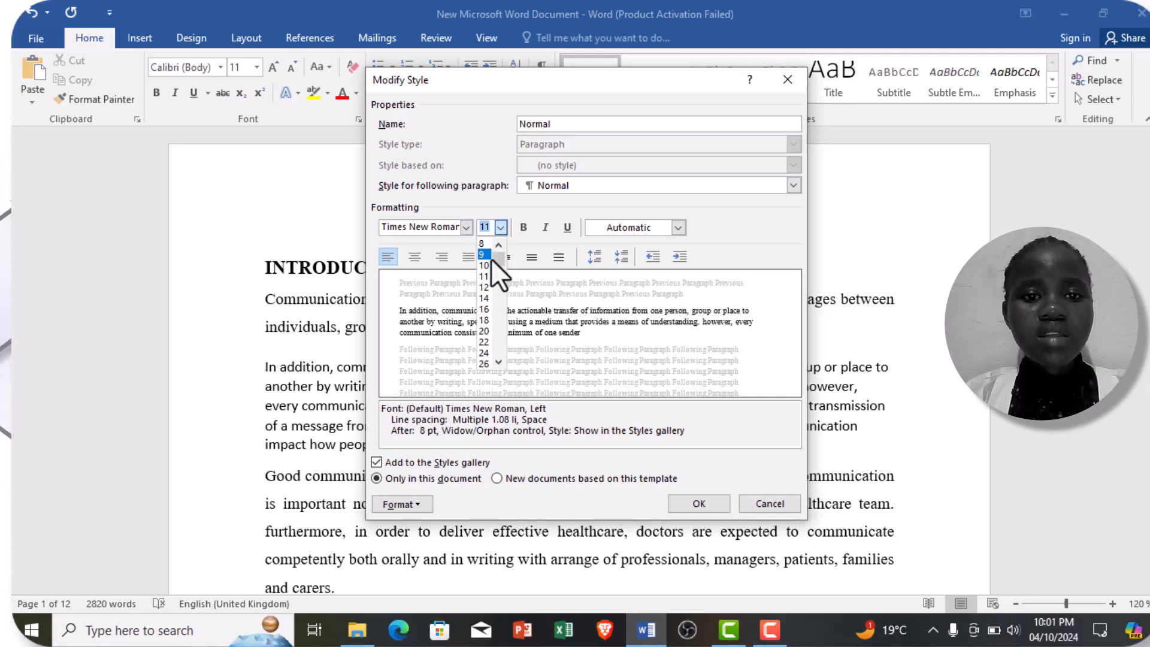
click(484, 287)
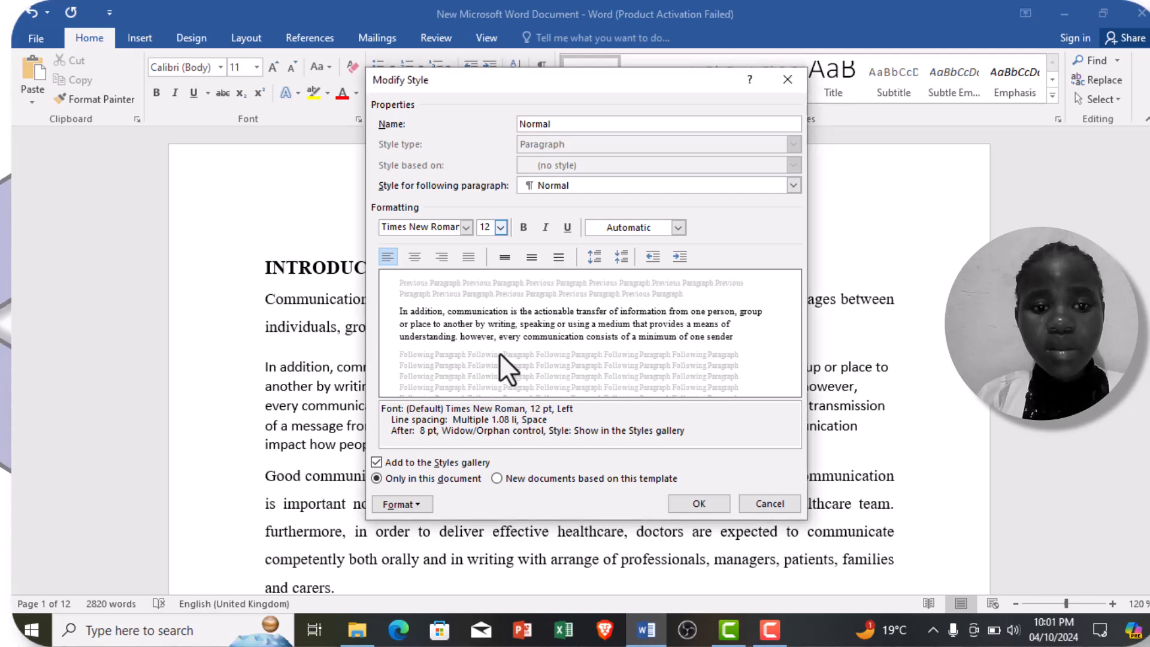
click(698, 505)
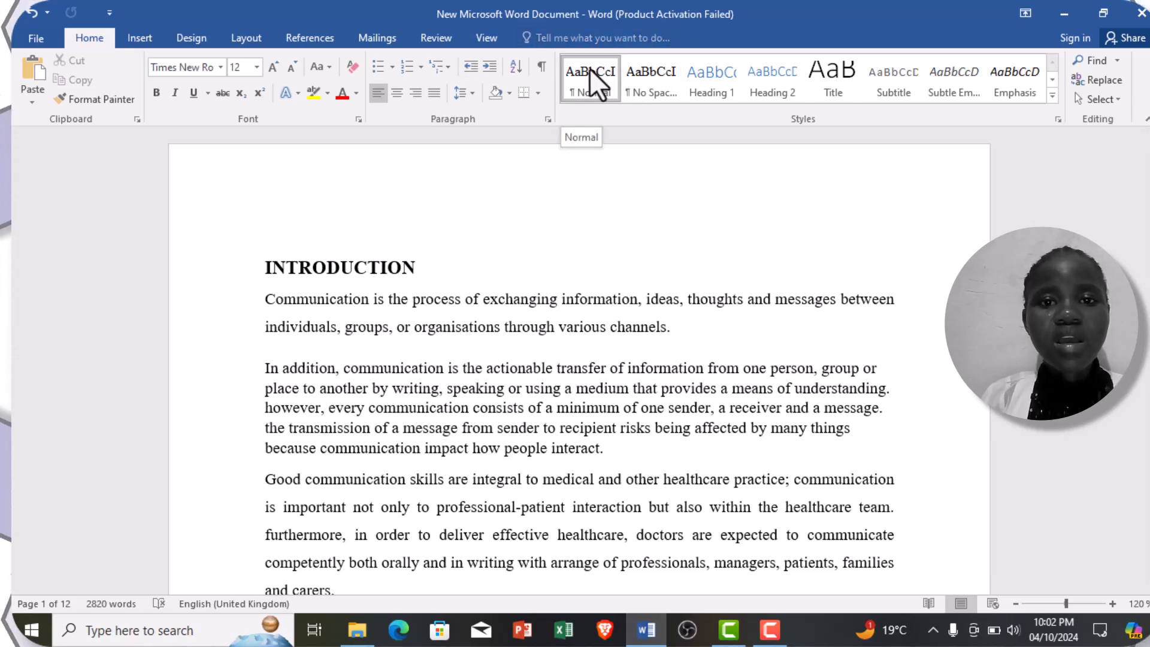
Step: Apply the No Spacing style to the "In addition, communication is..." paragraph
click(633, 70)
click(634, 70)
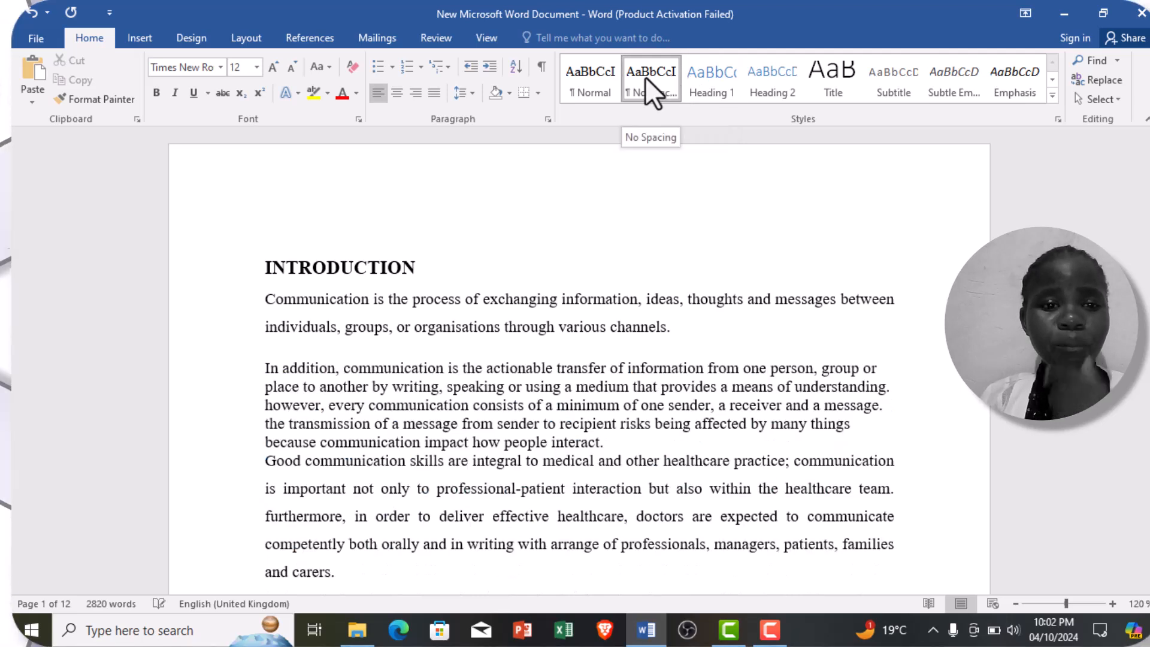
Step: Apply the Heading 1 style to the INTRODUCTION title on the first page
click(324, 273)
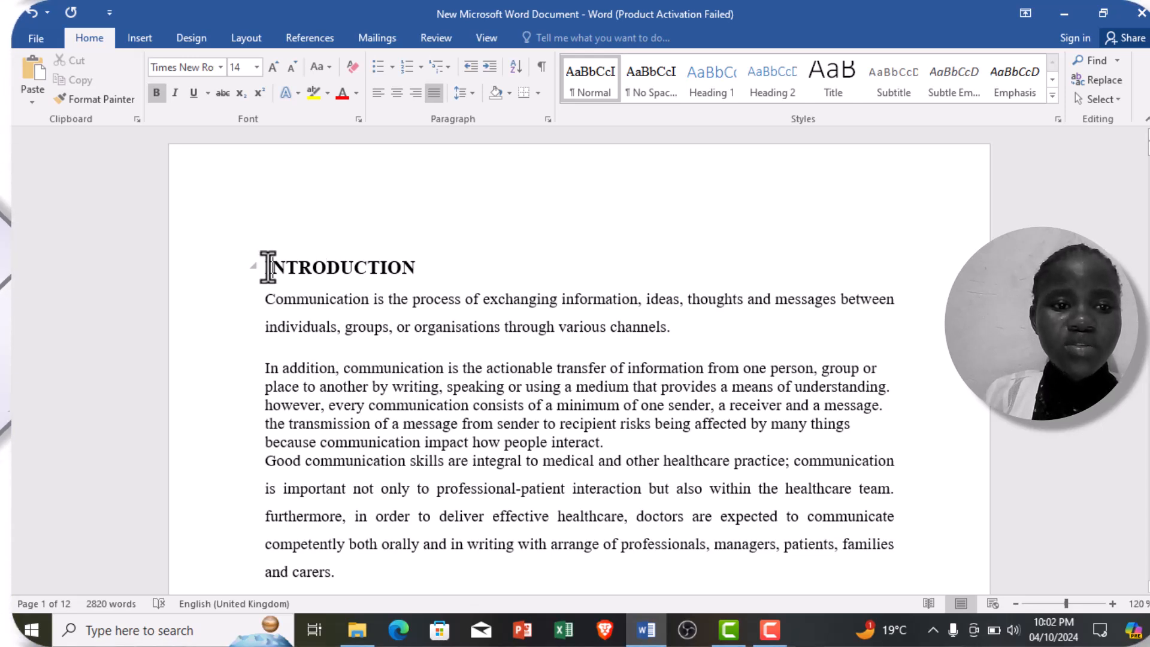
drag(263, 267, 419, 268)
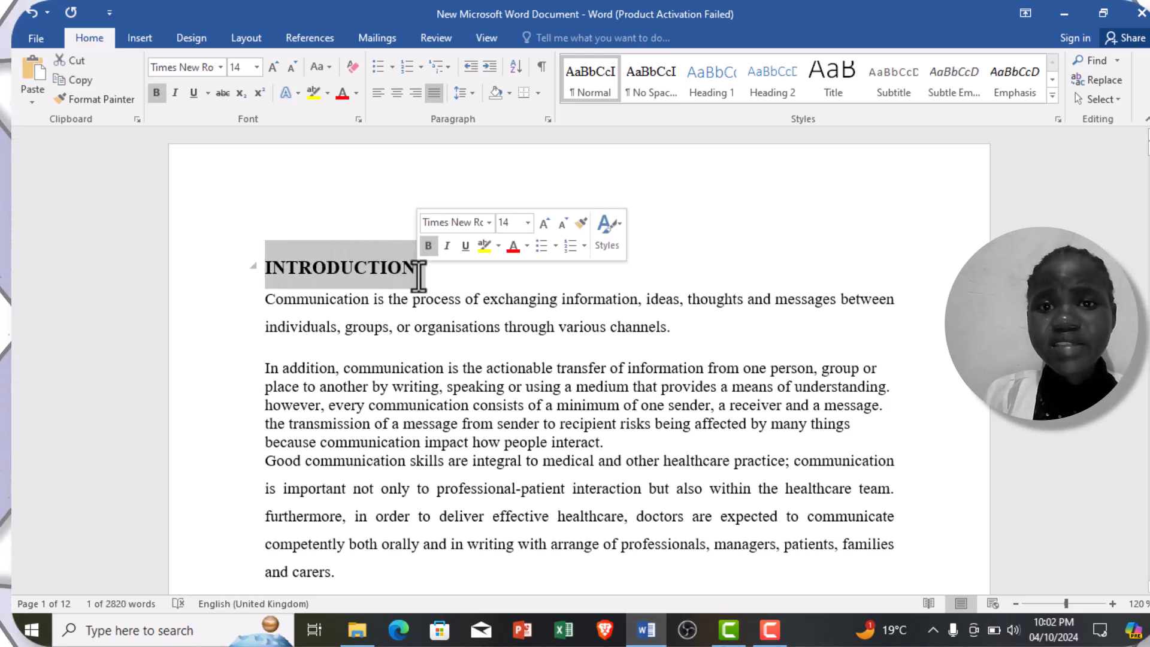
click(710, 78)
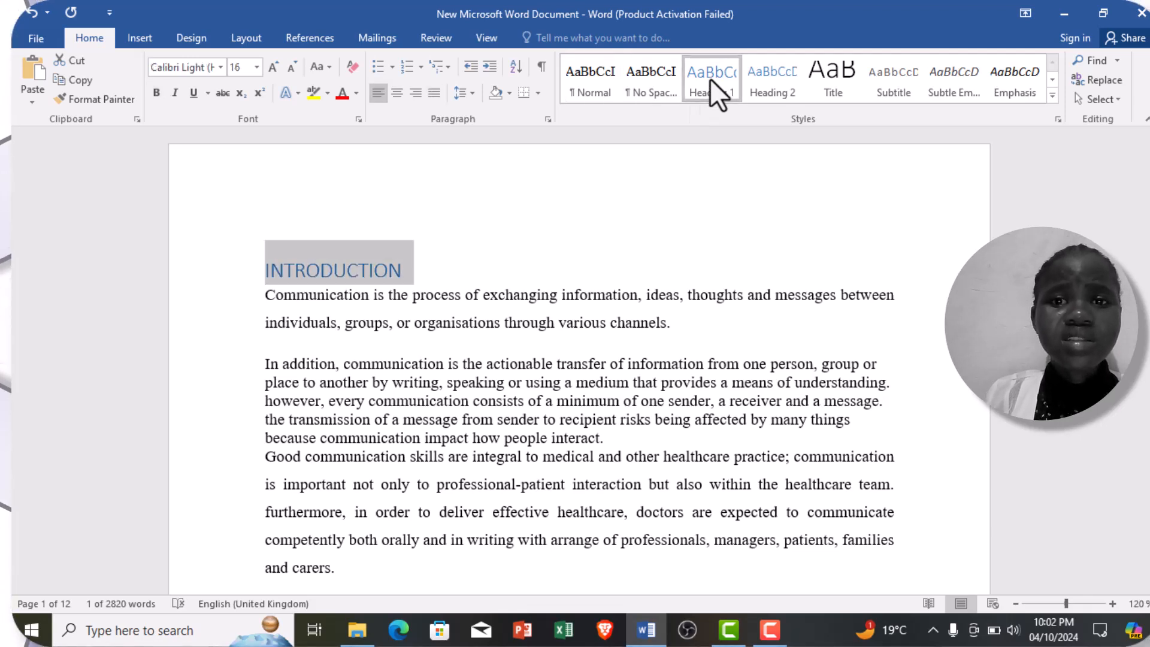
Step: Modify the Heading 1 style to black text in Times New Roman at size 14
right_click(710, 78)
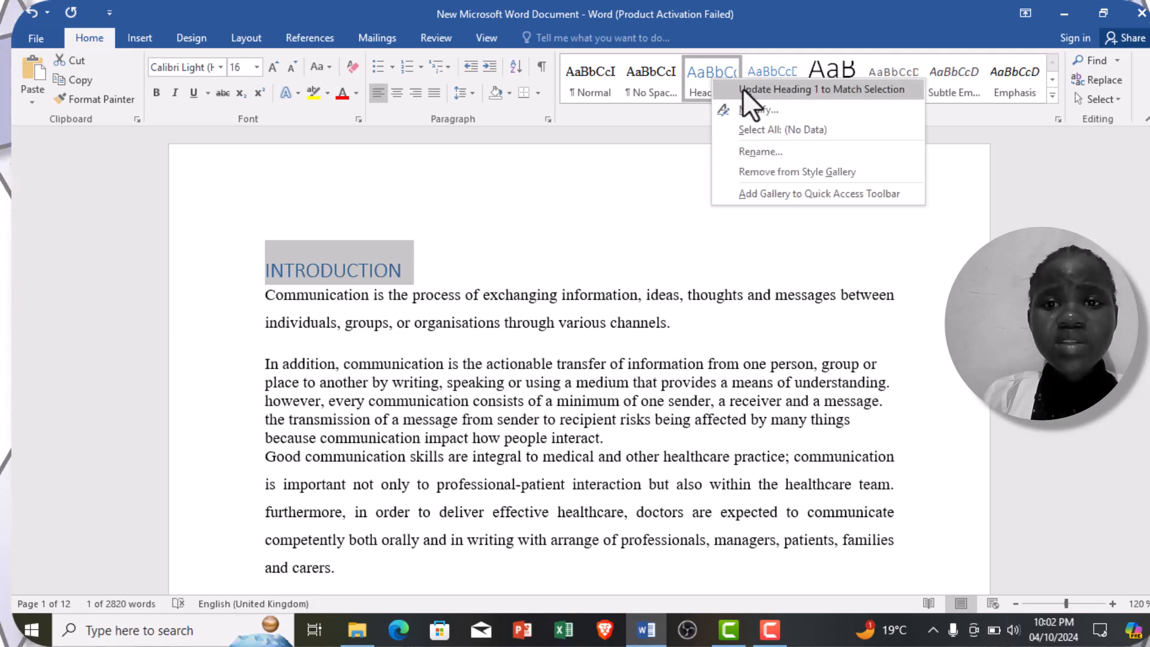
click(750, 111)
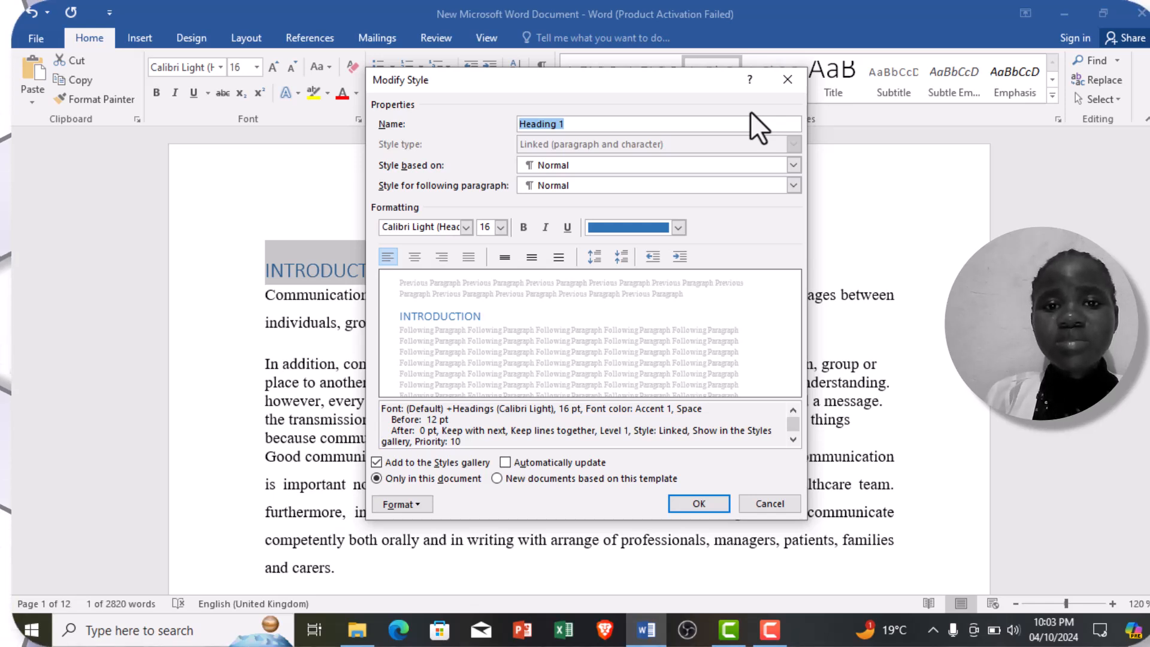
click(679, 228)
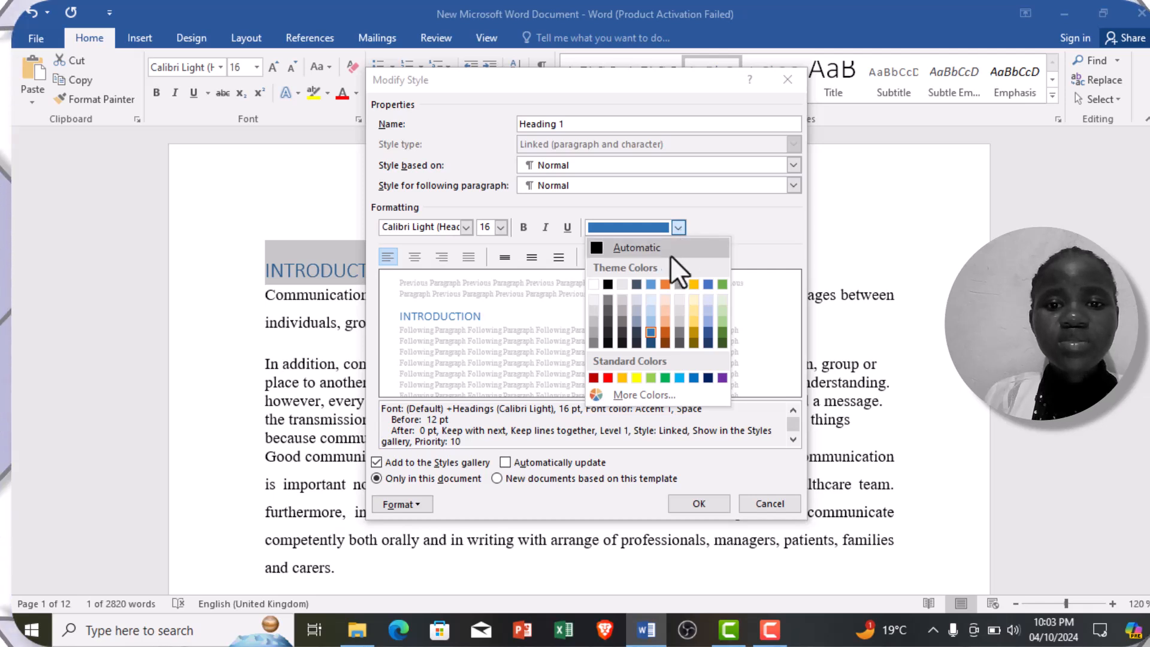
click(608, 286)
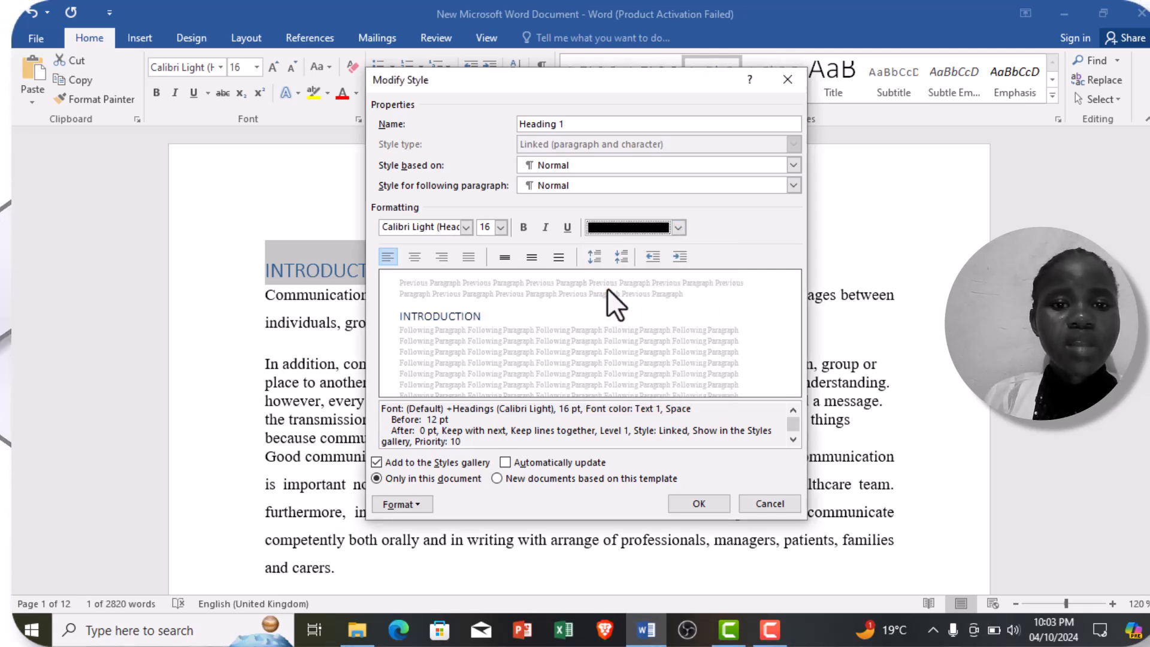
click(466, 227)
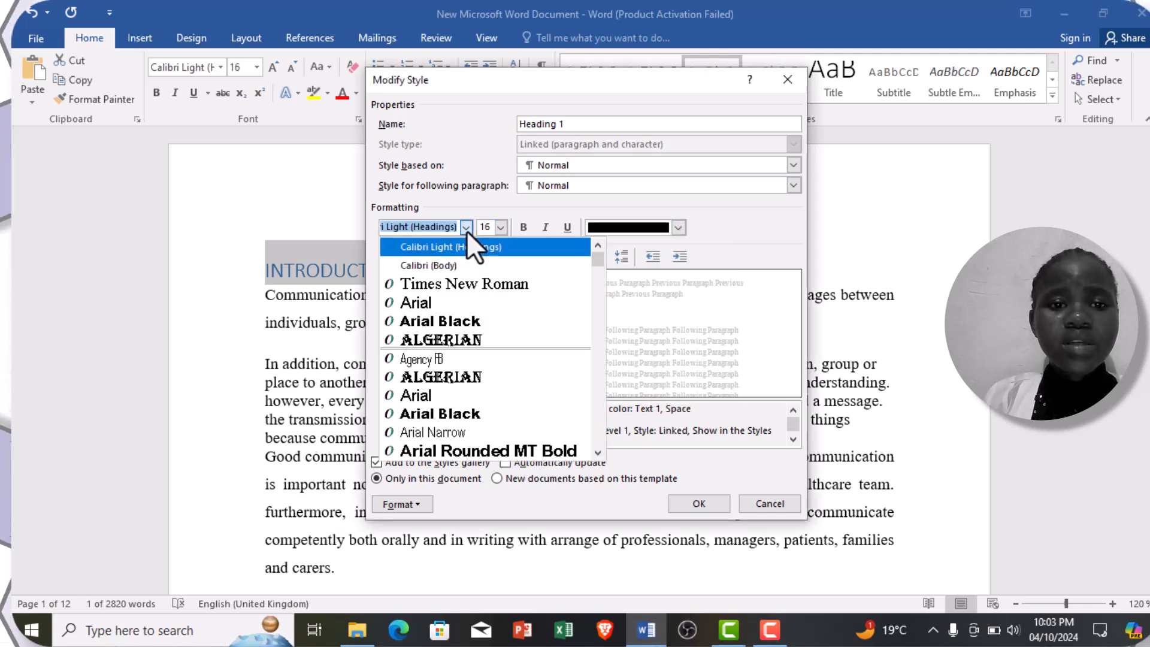
click(482, 291)
click(502, 227)
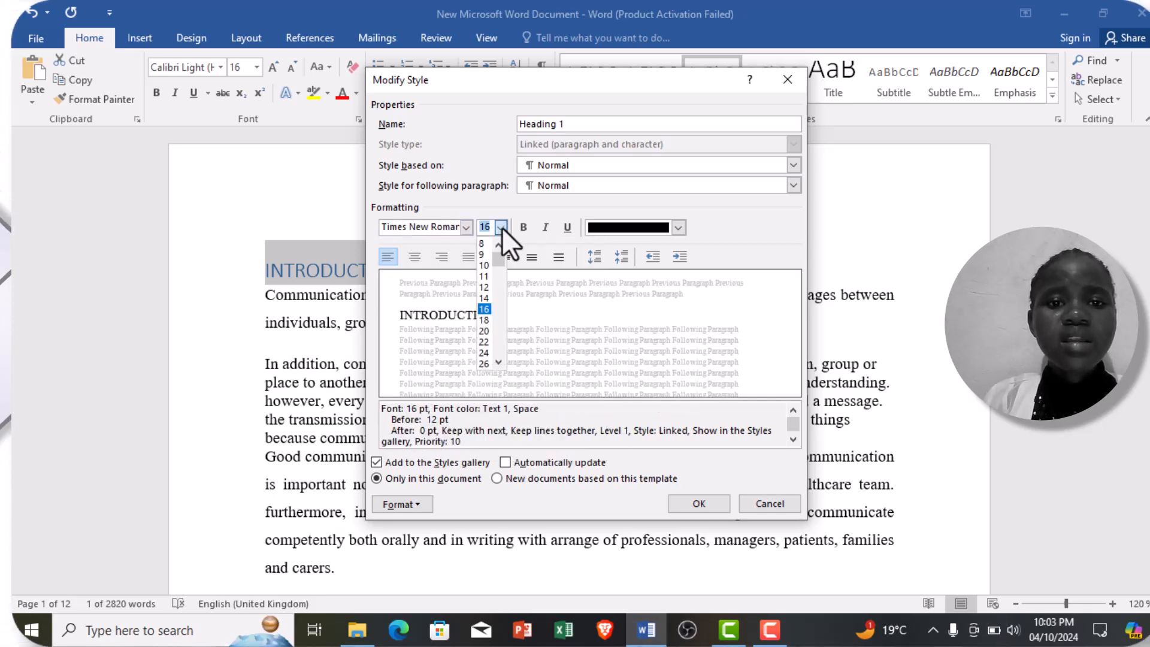
click(489, 301)
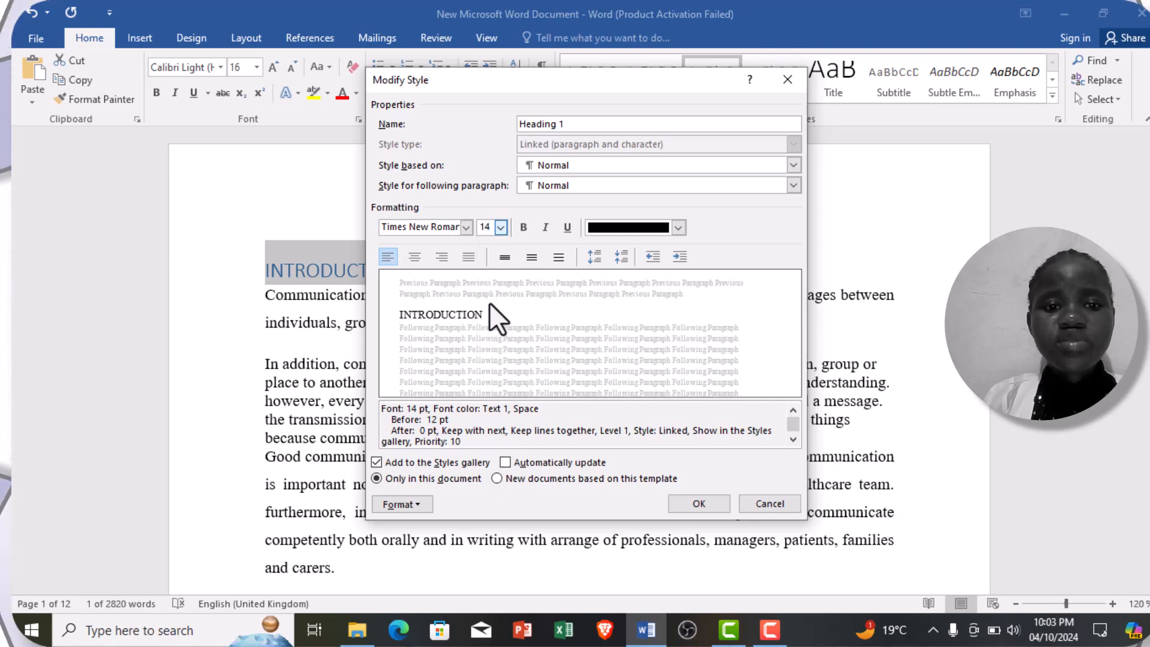
click(692, 502)
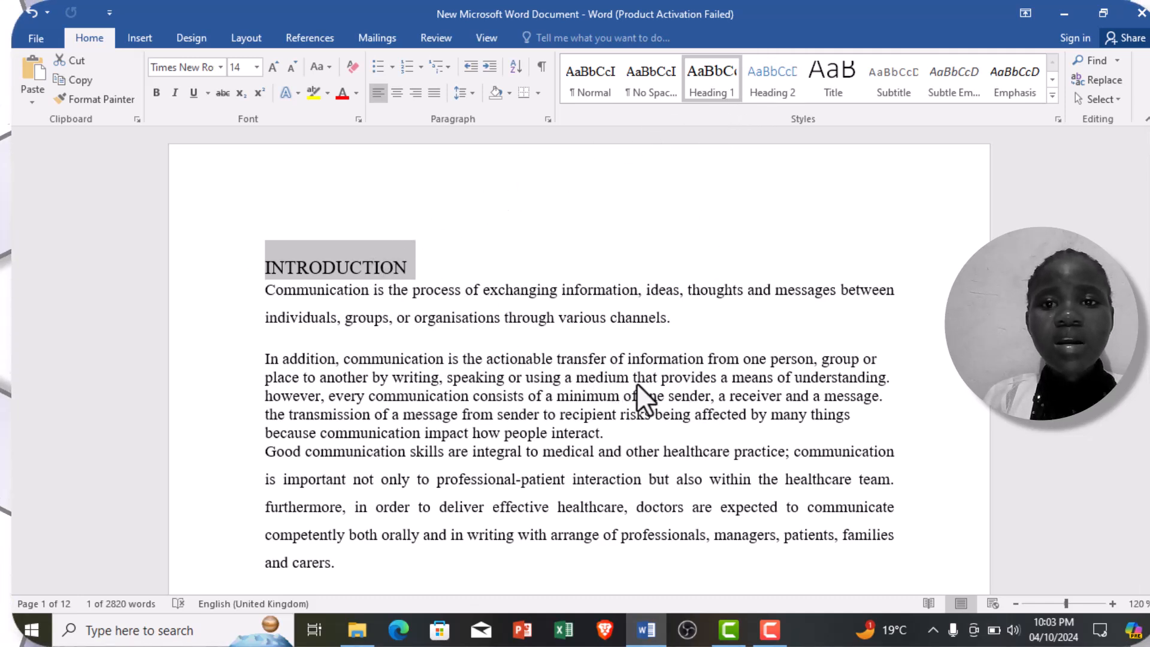
Step: Apply the Heading 1 style to the "1.o Importance /benefits of good communication" title on page 2
click(1149, 587)
scroll(579, 361, down, 5)
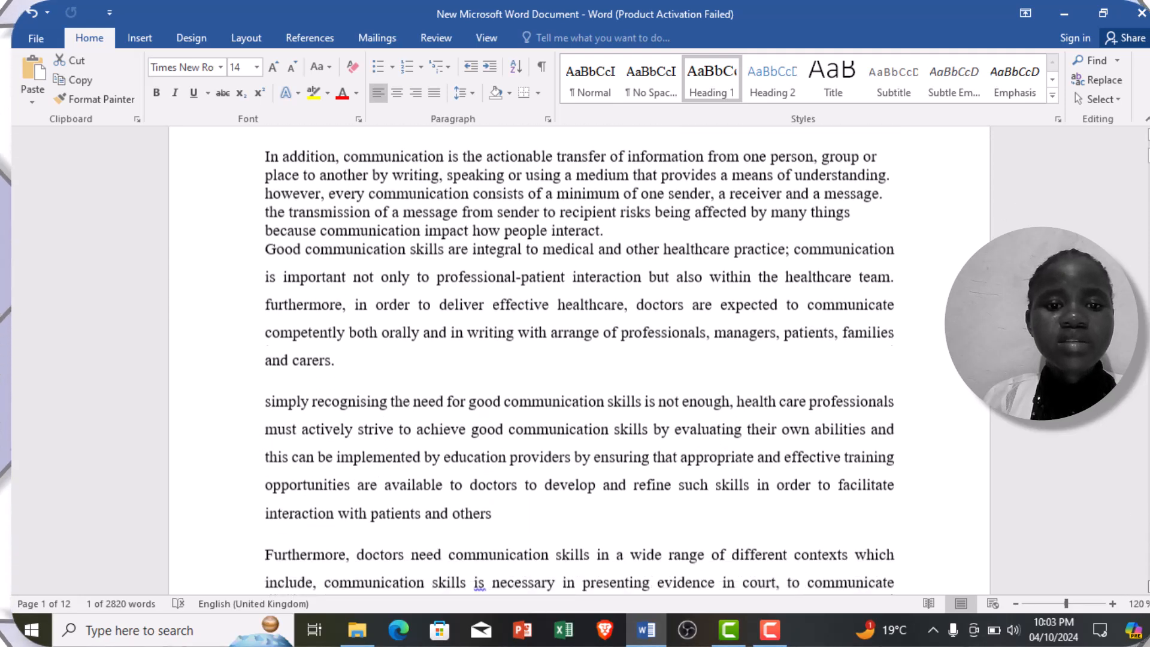
scroll(579, 360, down, 7)
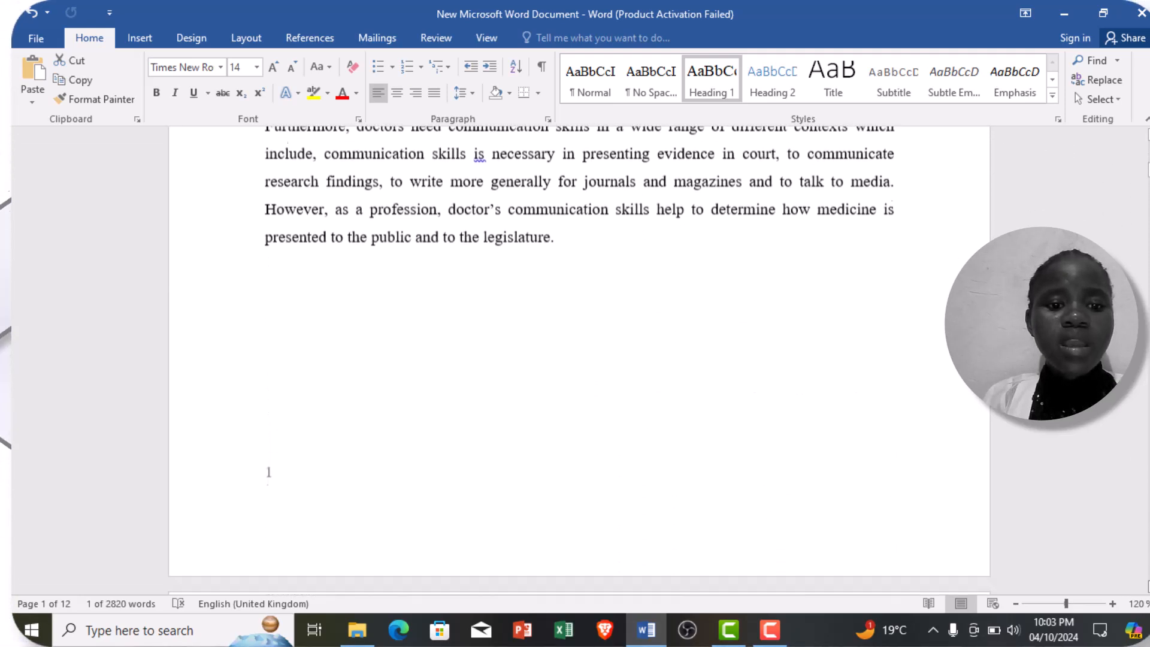
scroll(580, 360, down, 5)
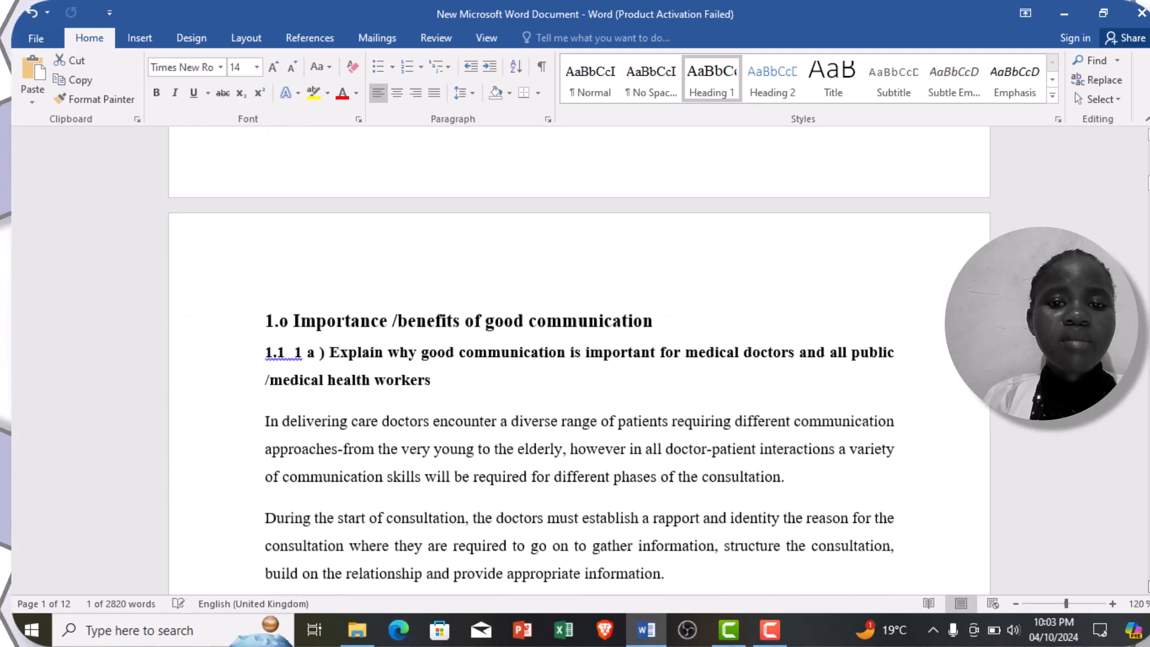
scroll(579, 361, down, 2)
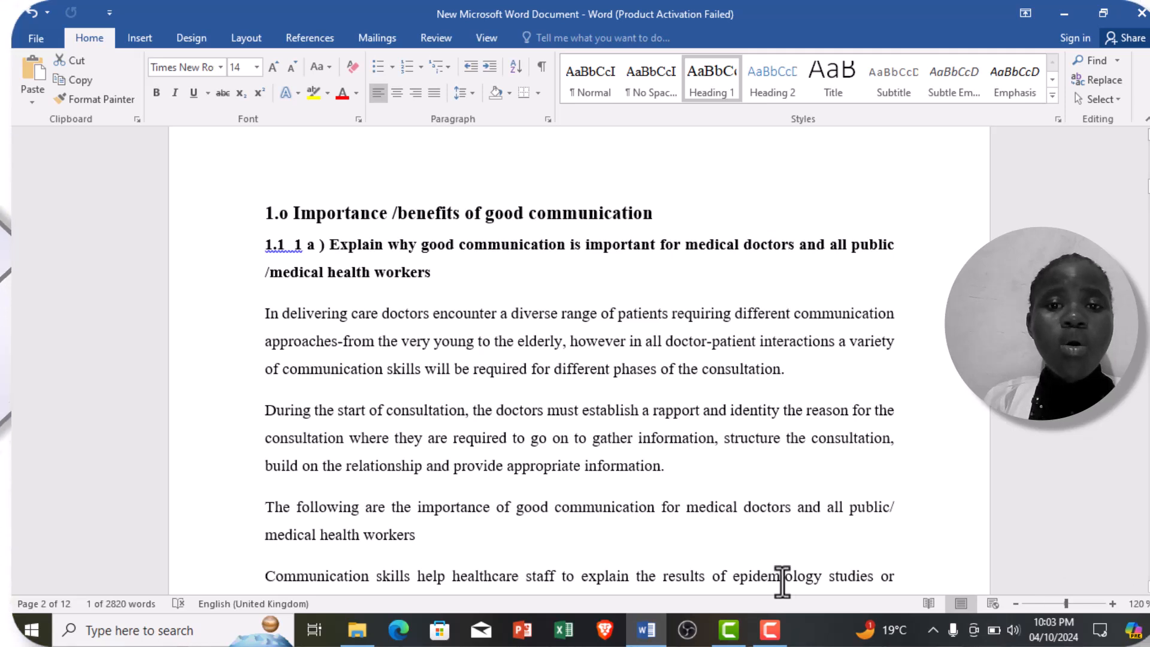
triple_click(563, 213)
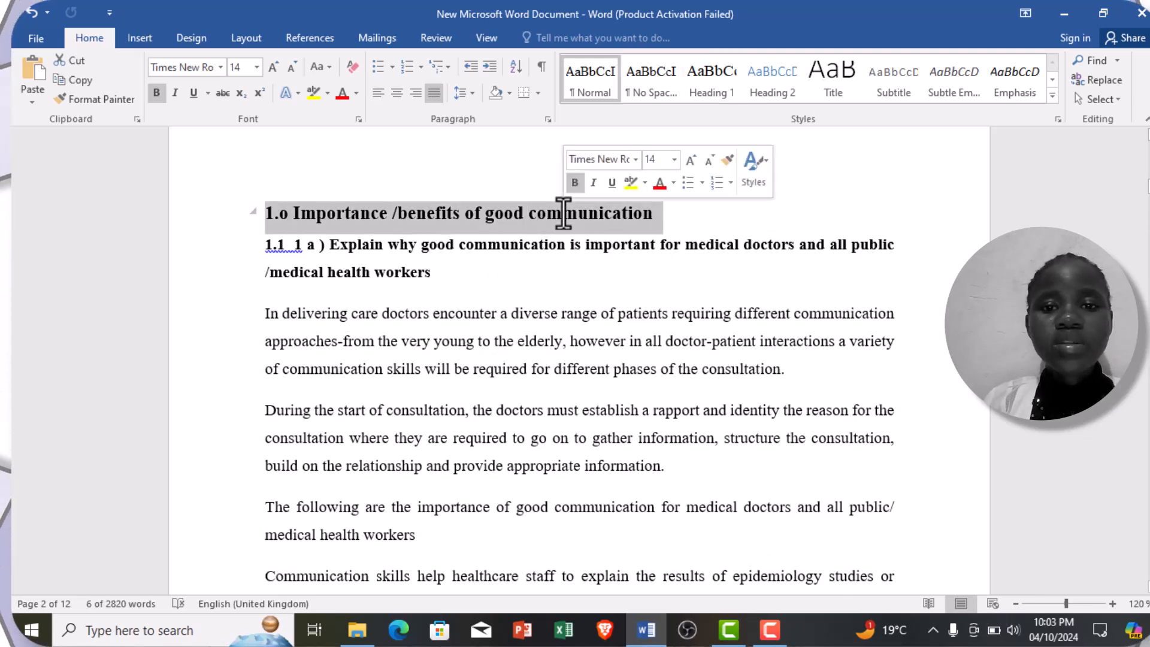
click(719, 94)
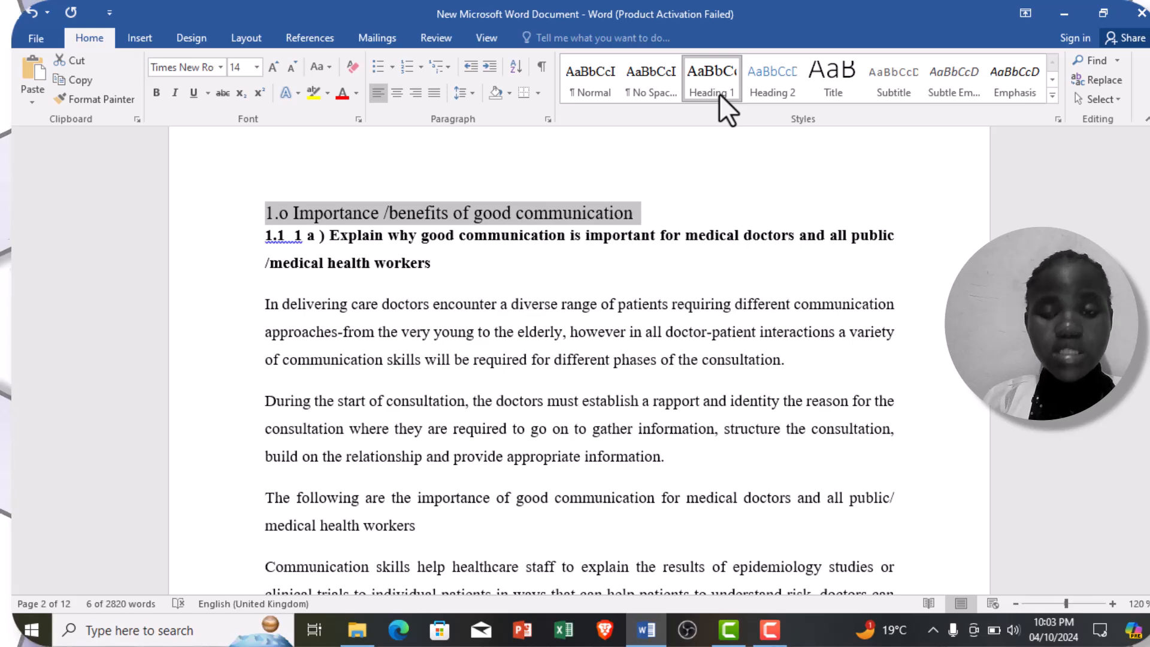
Step: Modify the Heading 1 style to make its text bold
right_click(719, 92)
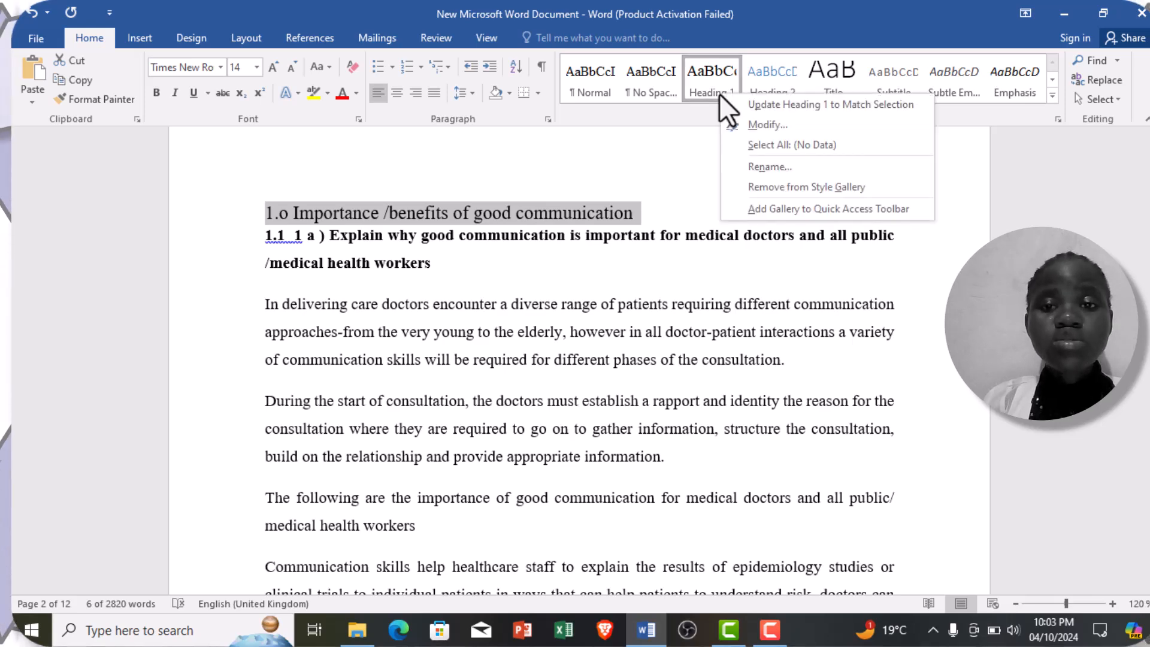
click(756, 124)
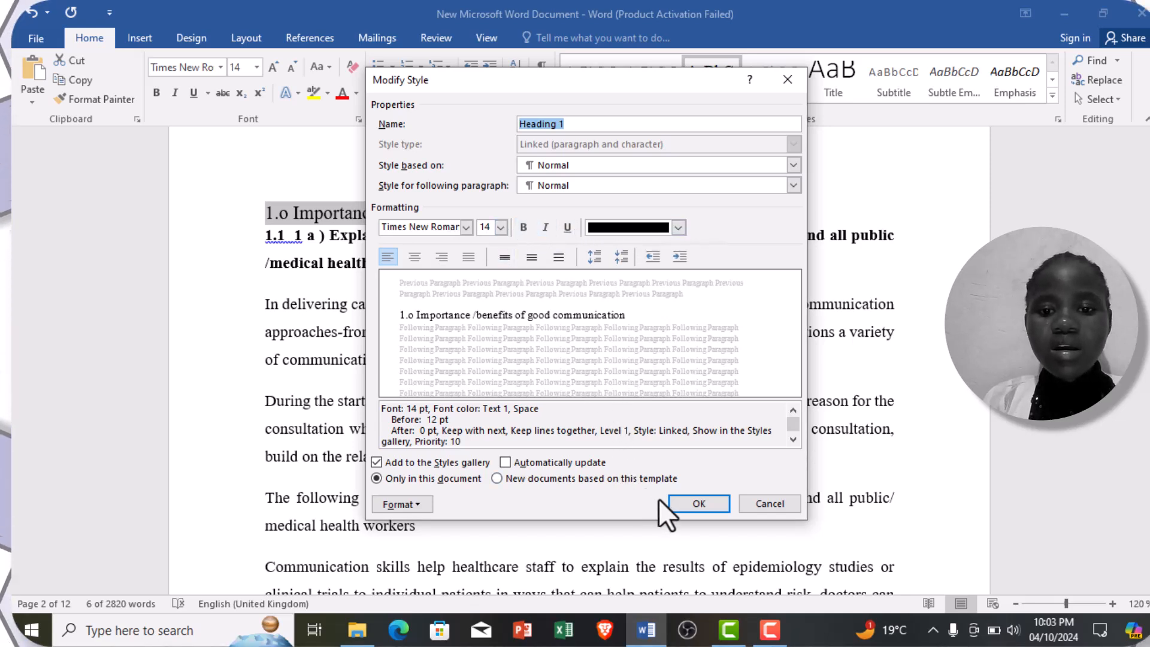
click(523, 228)
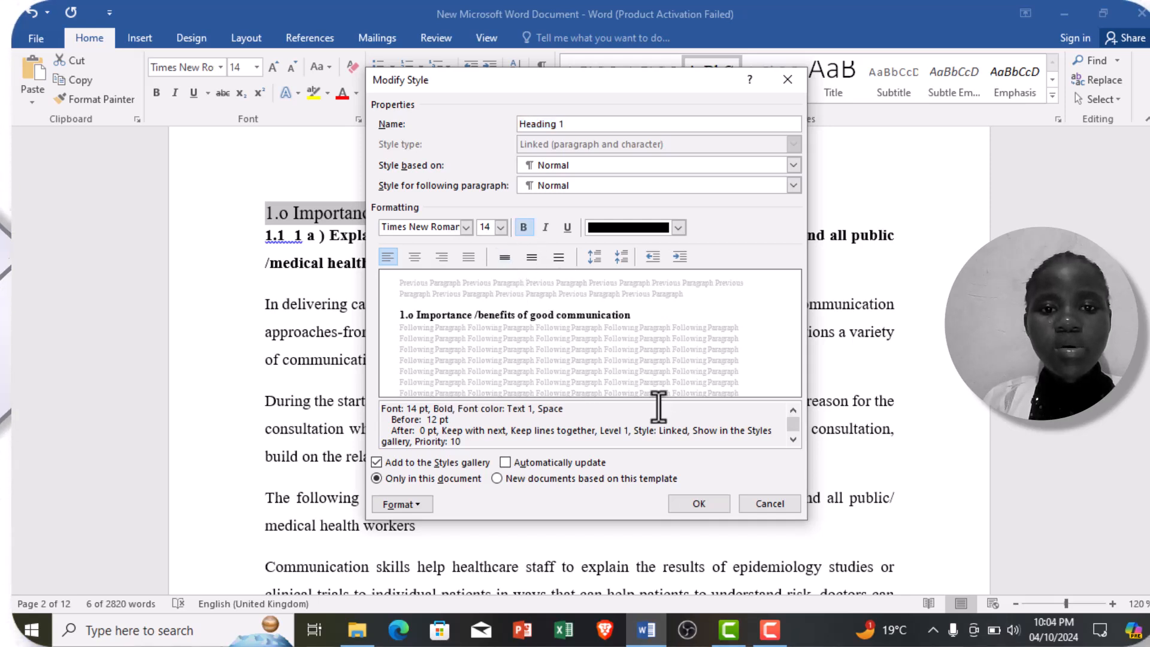
click(699, 501)
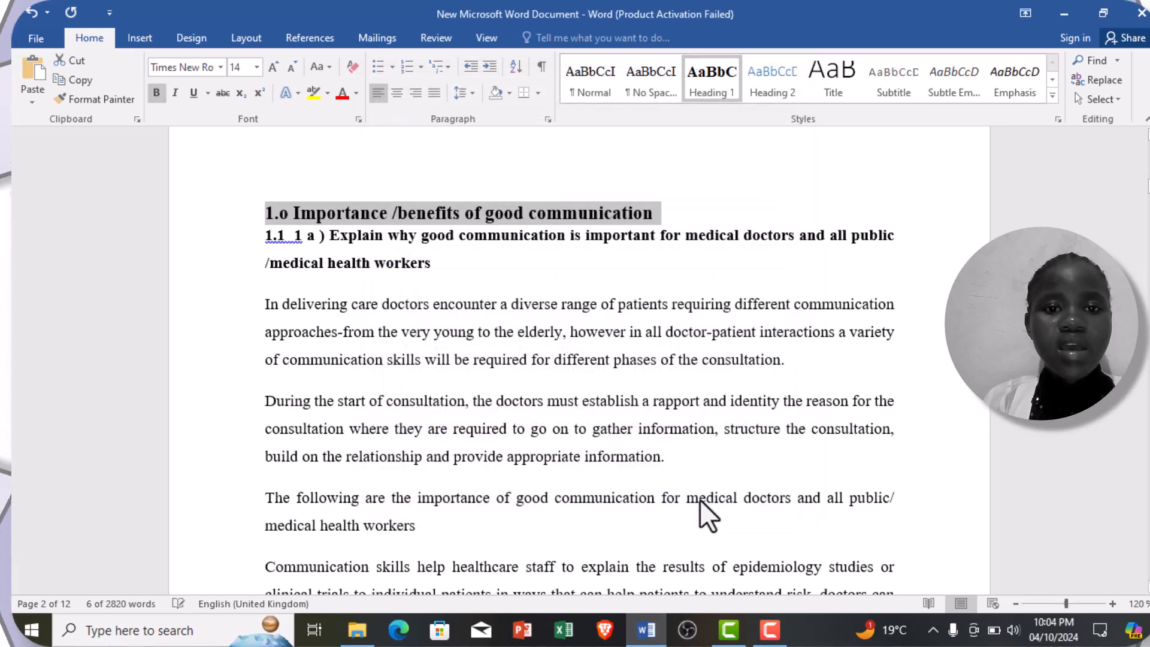
Step: Apply the Heading 2 style to the "1.1 1 a ) Explain why good communication is important" subheading on page 2
click(428, 236)
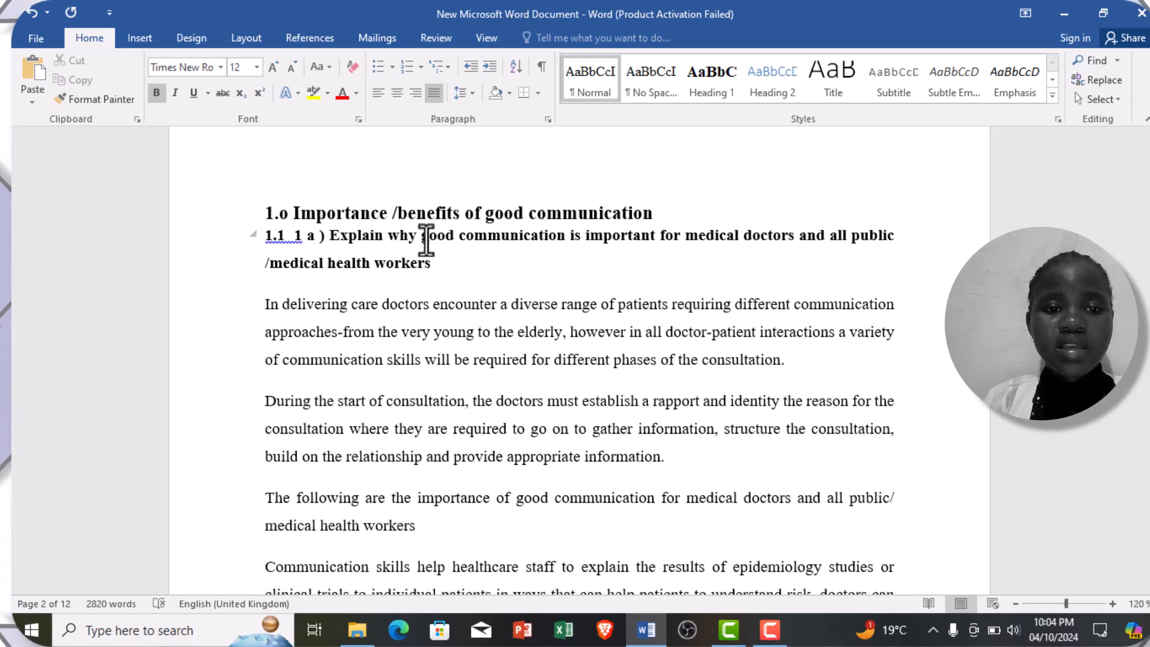
double_click(427, 236)
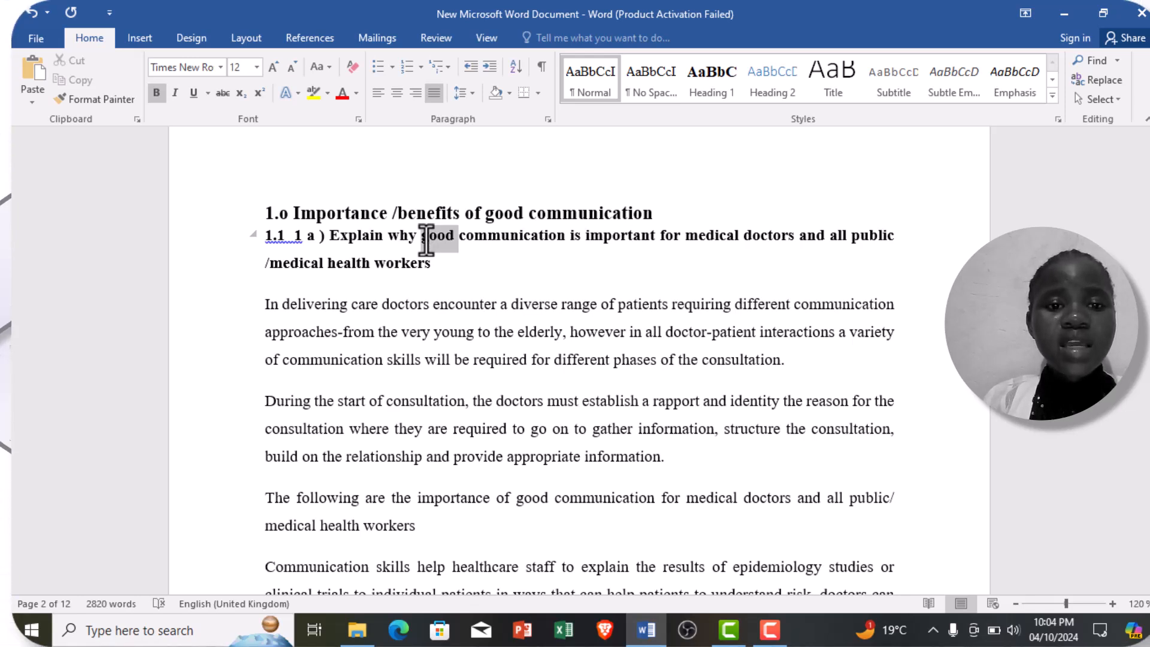
triple_click(427, 236)
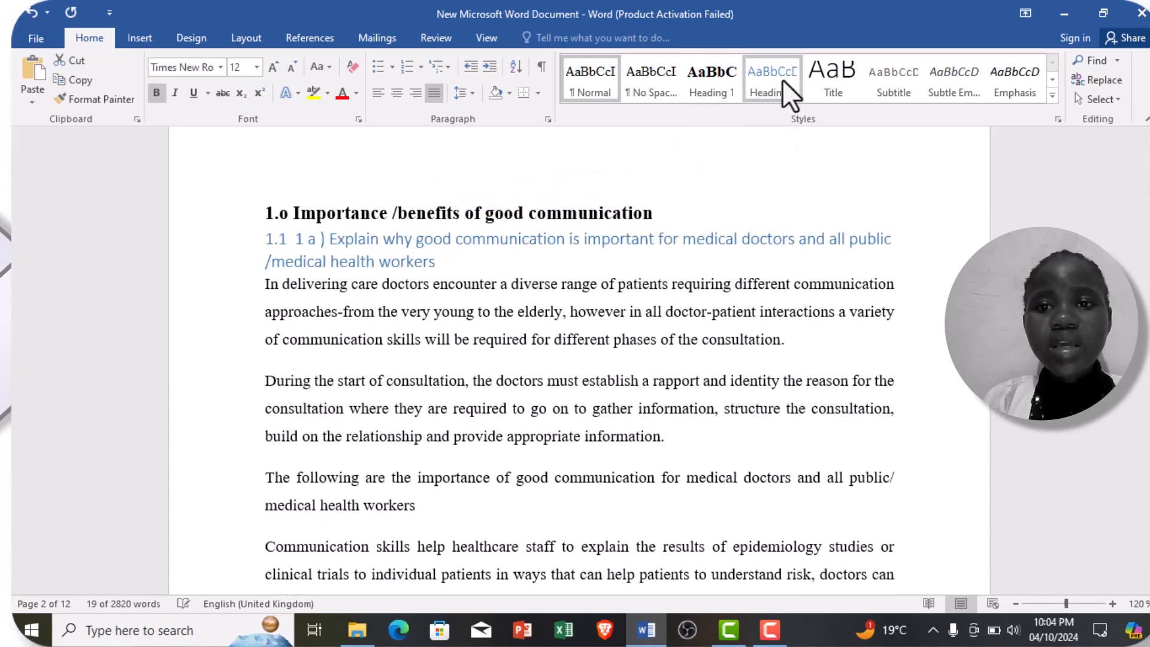
click(782, 83)
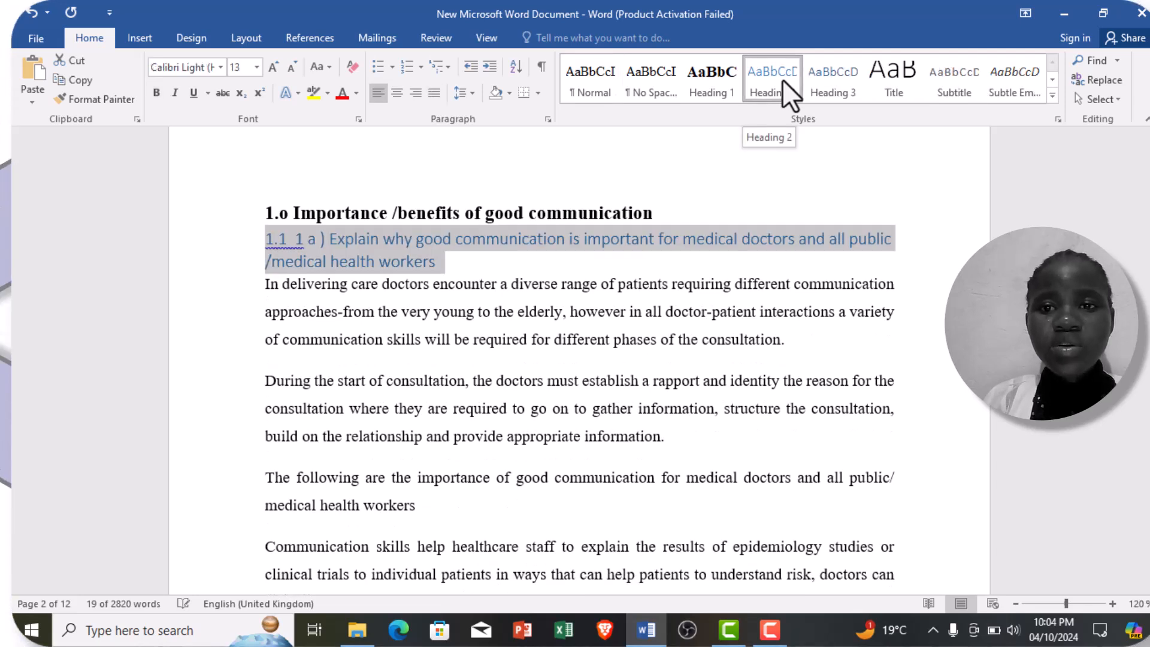
Step: Modify the Heading 2 style to bold Times New Roman at size 12 with the Automatic font color
right_click(783, 80)
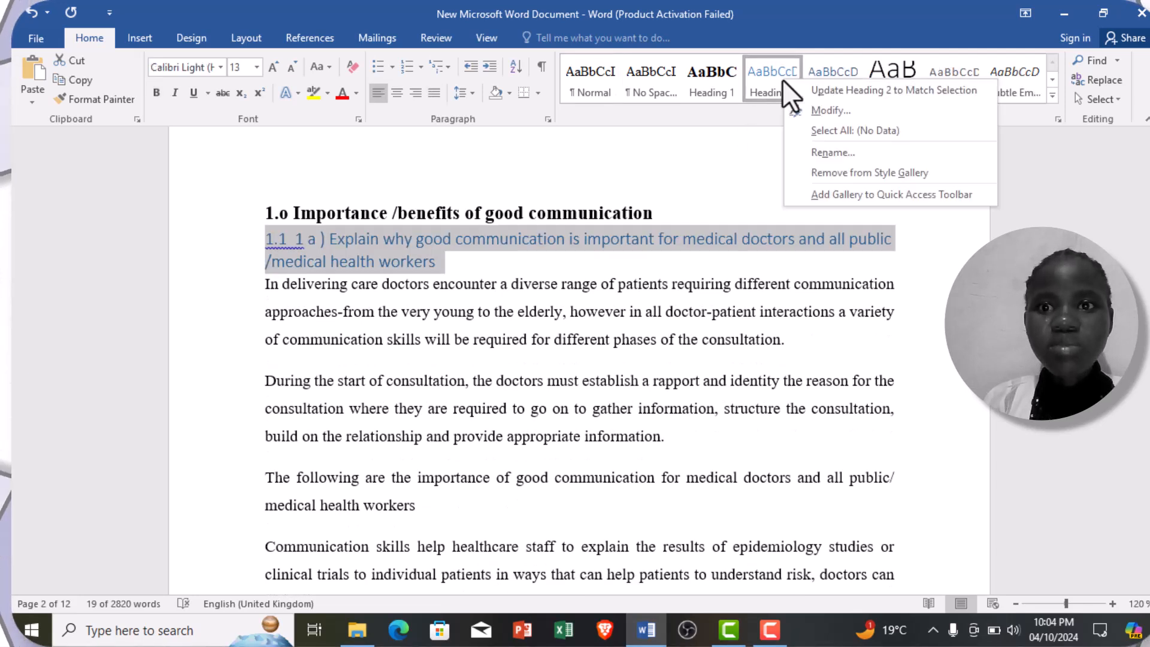
click(844, 107)
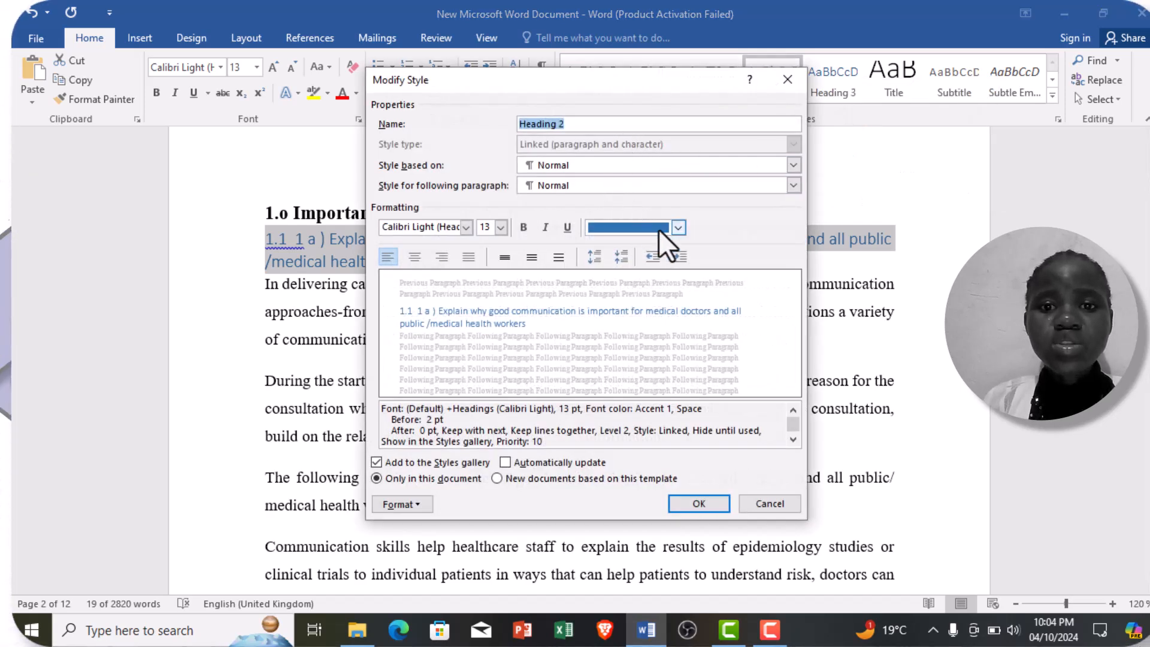
click(679, 228)
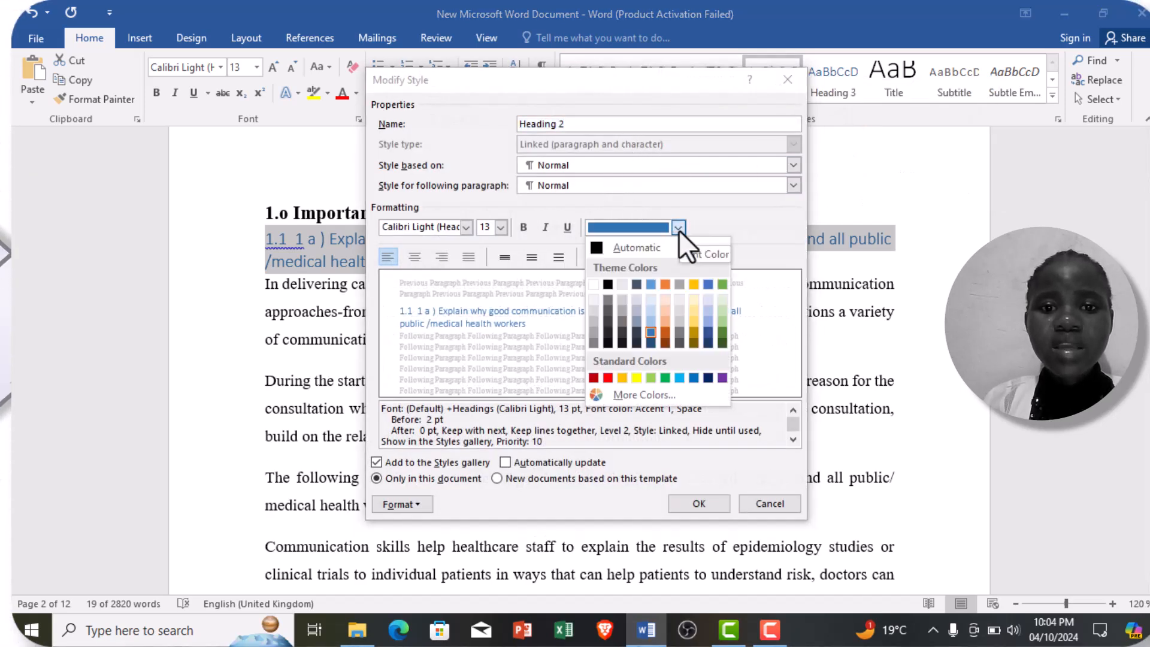
click(596, 246)
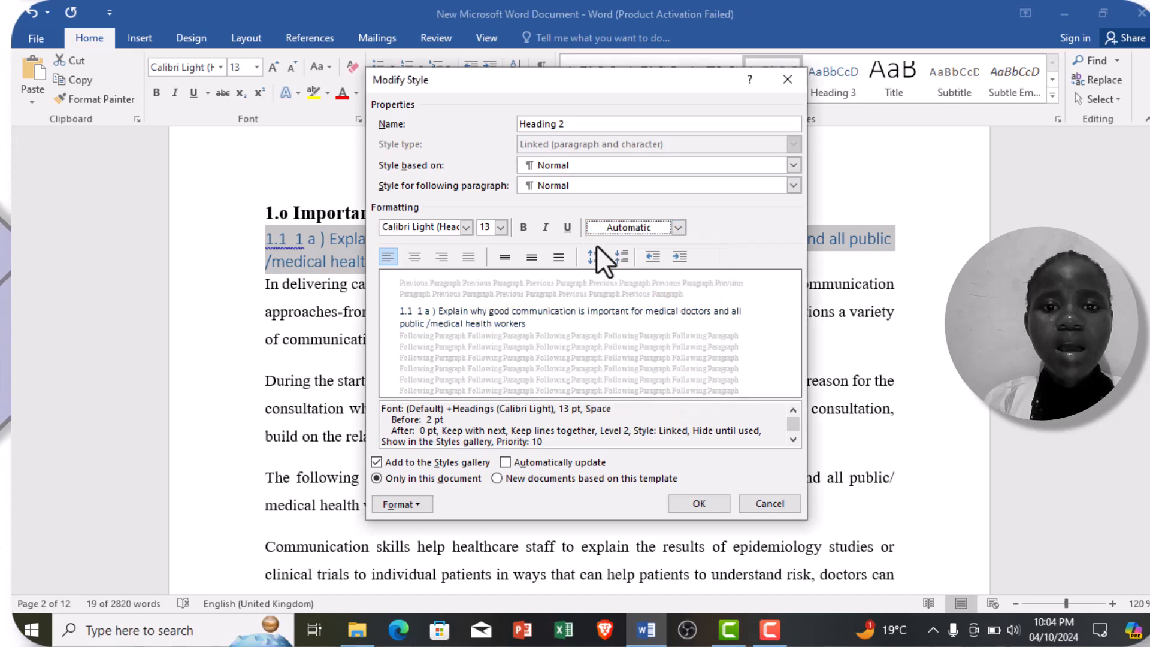
click(679, 230)
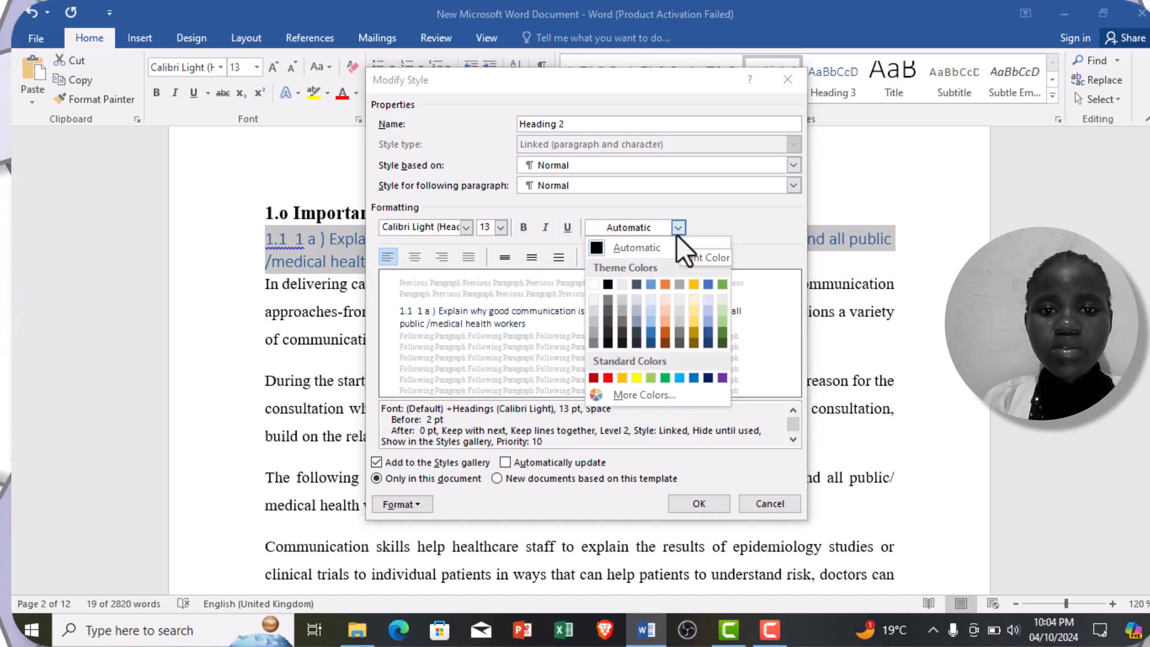
click(596, 247)
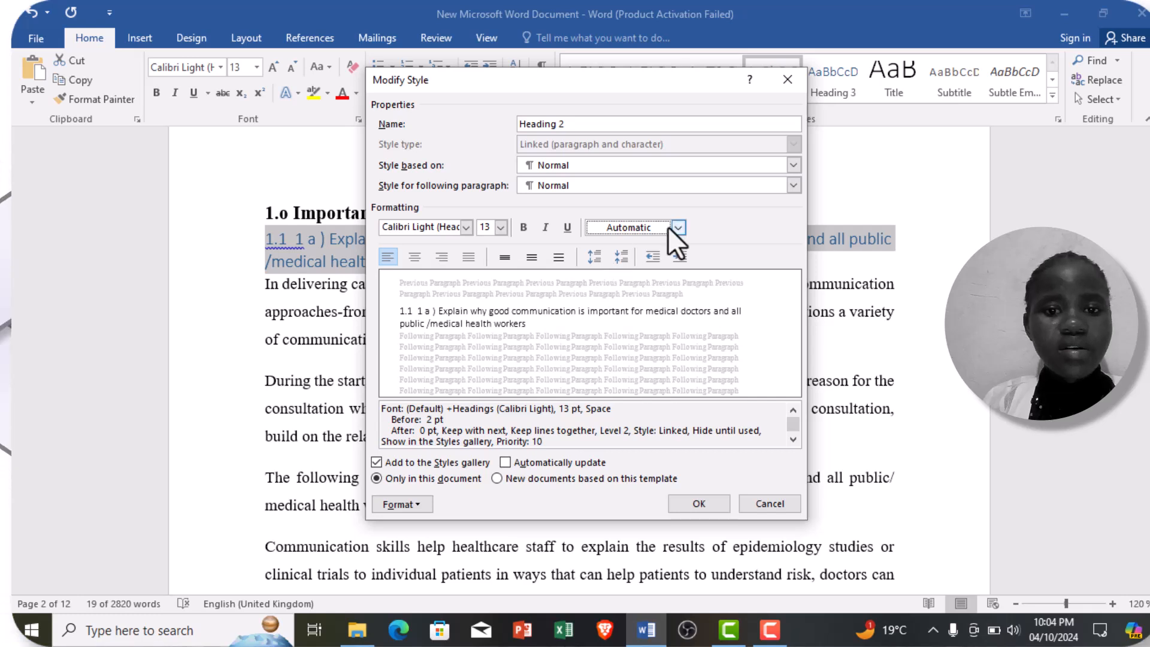
click(522, 226)
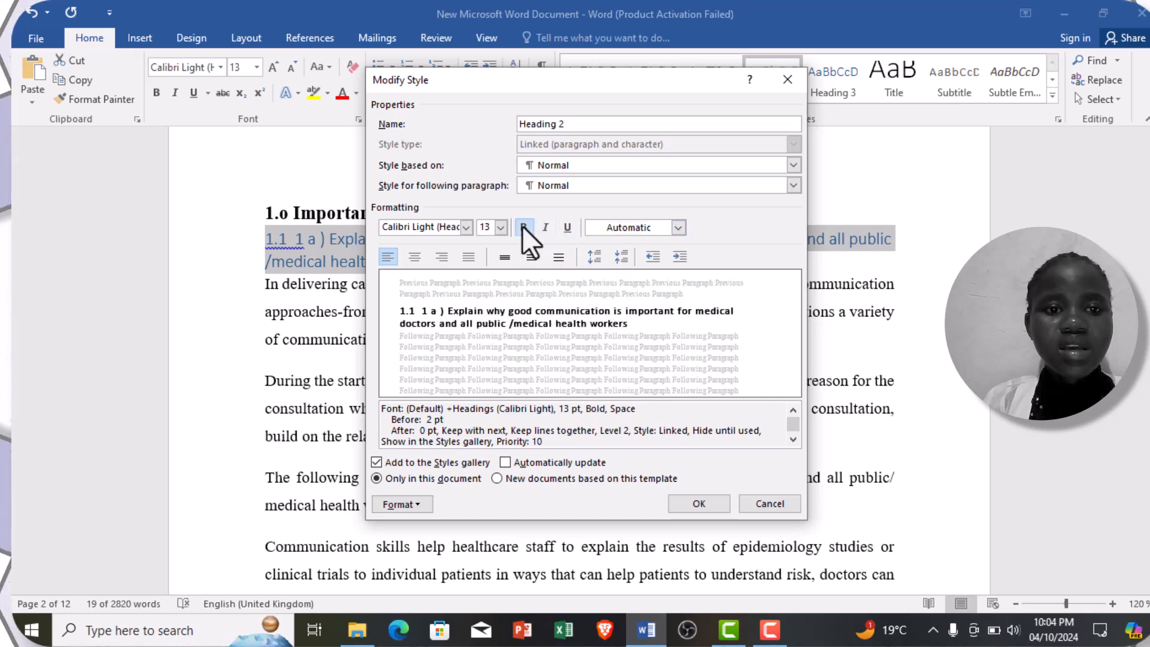
click(464, 227)
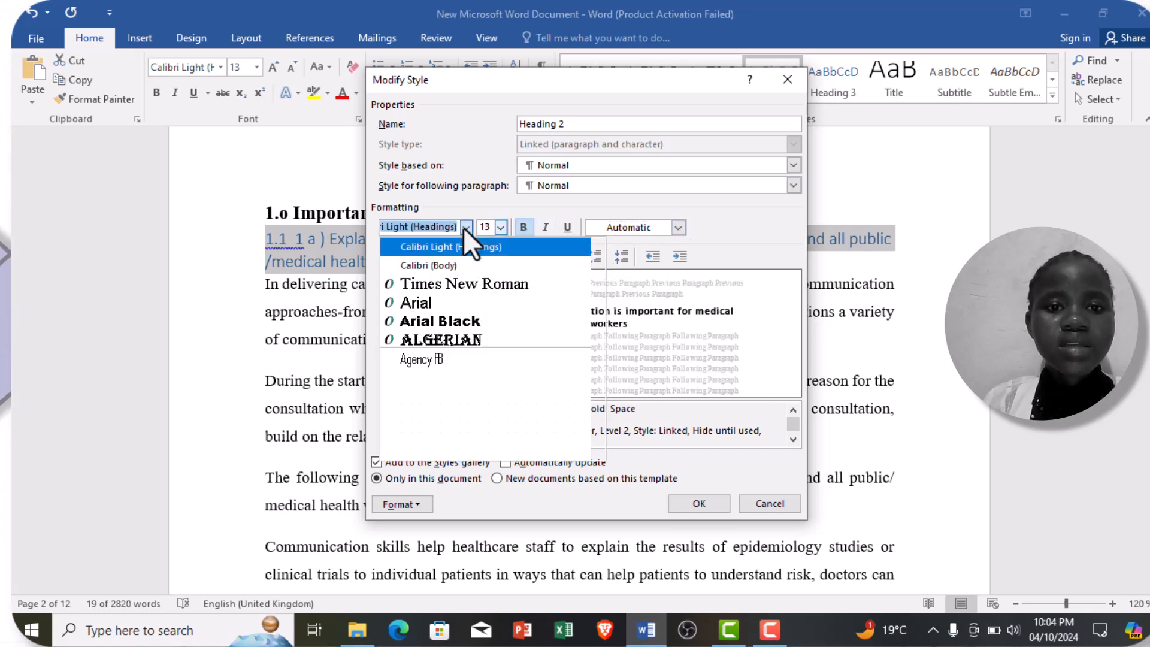
click(494, 283)
click(501, 227)
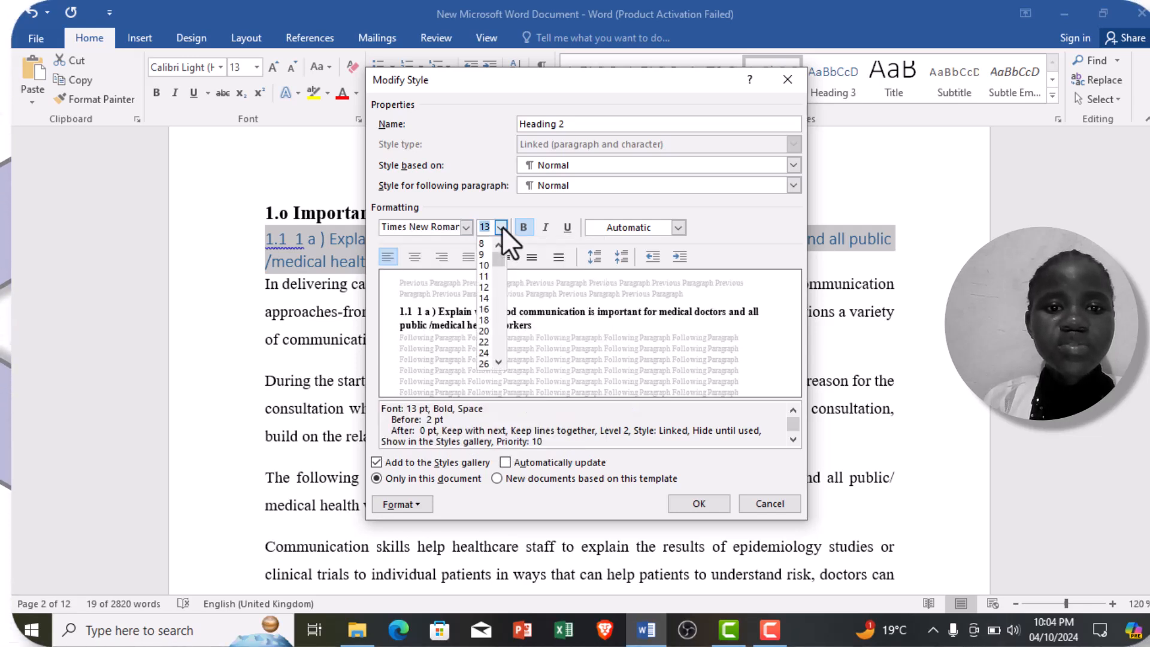
click(490, 288)
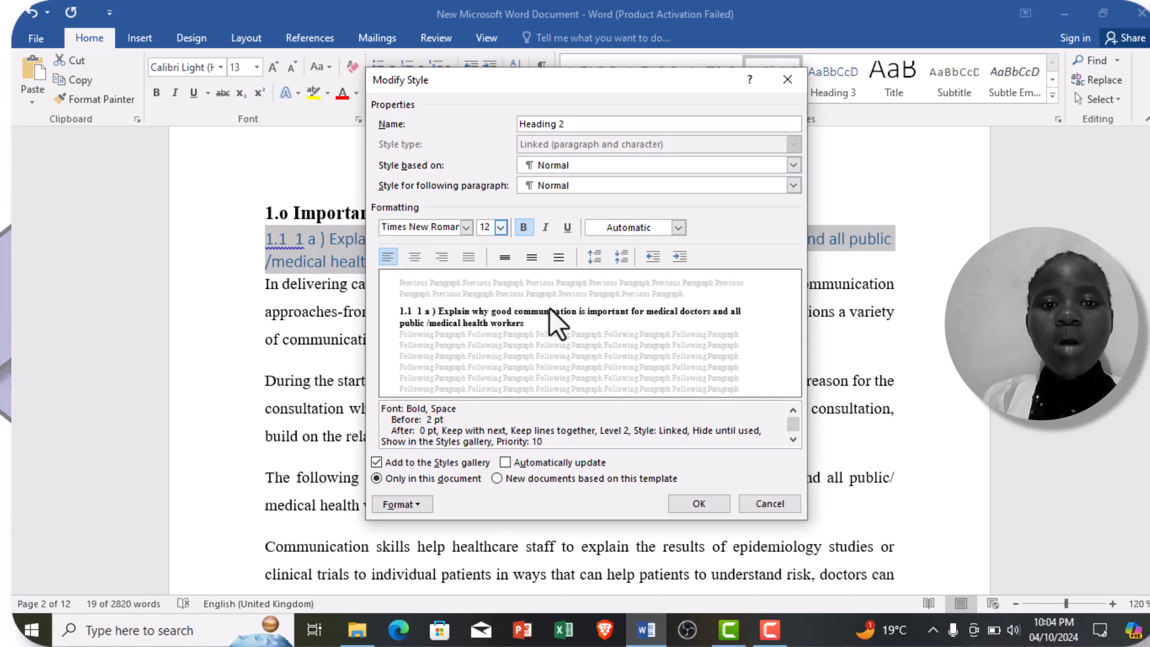
click(686, 506)
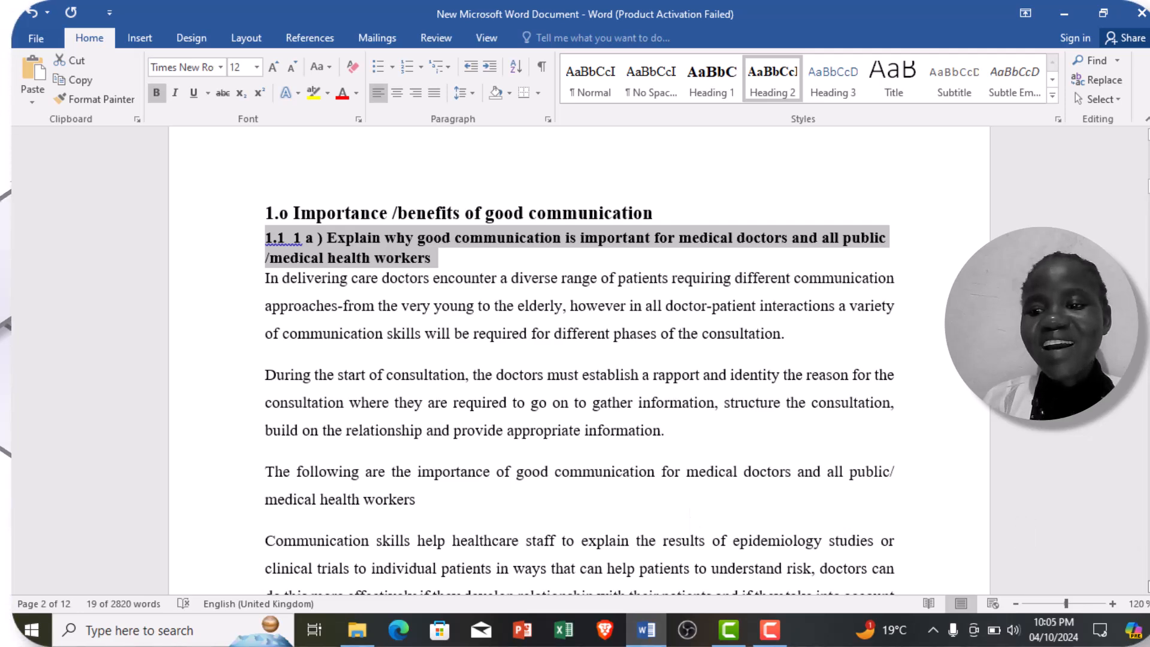
Step: Apply the Heading 1 style to the "1.2 Principles of effective communication" title on page 4
scroll(579, 359, down, 5)
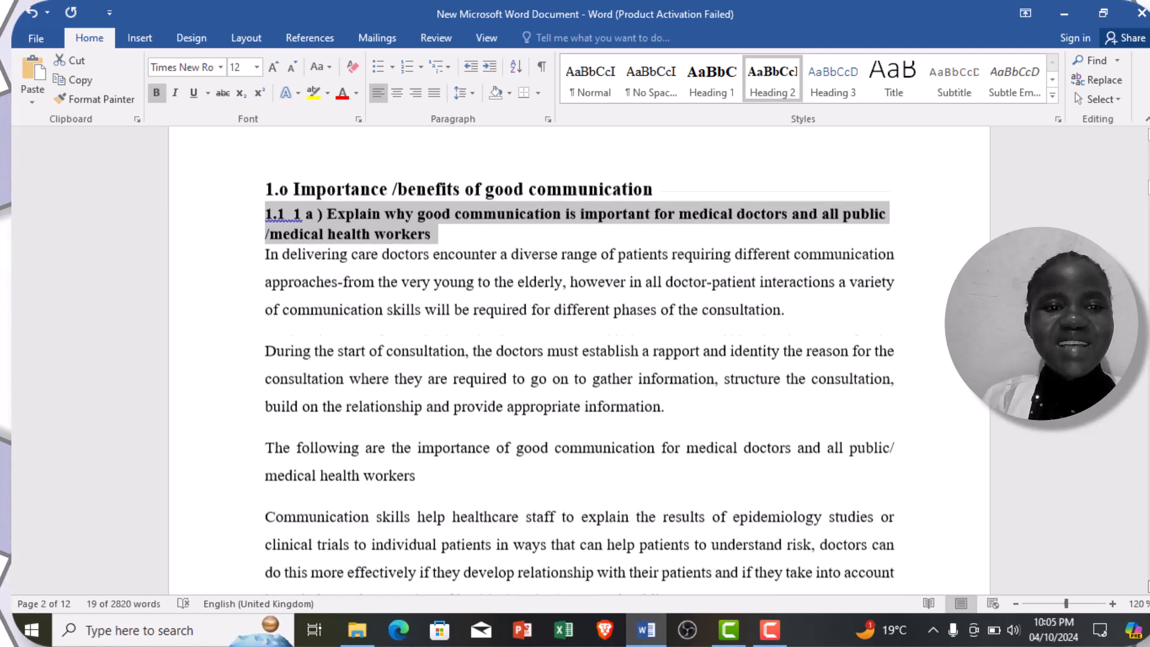
scroll(579, 360, down, 9)
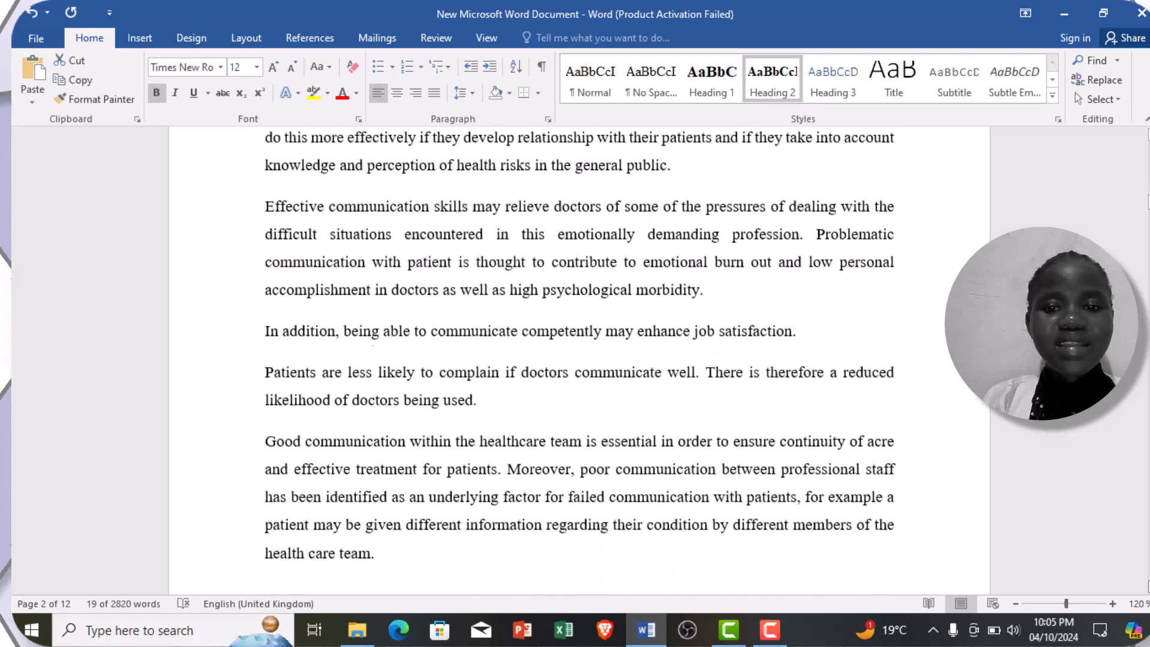
scroll(579, 359, down, 10)
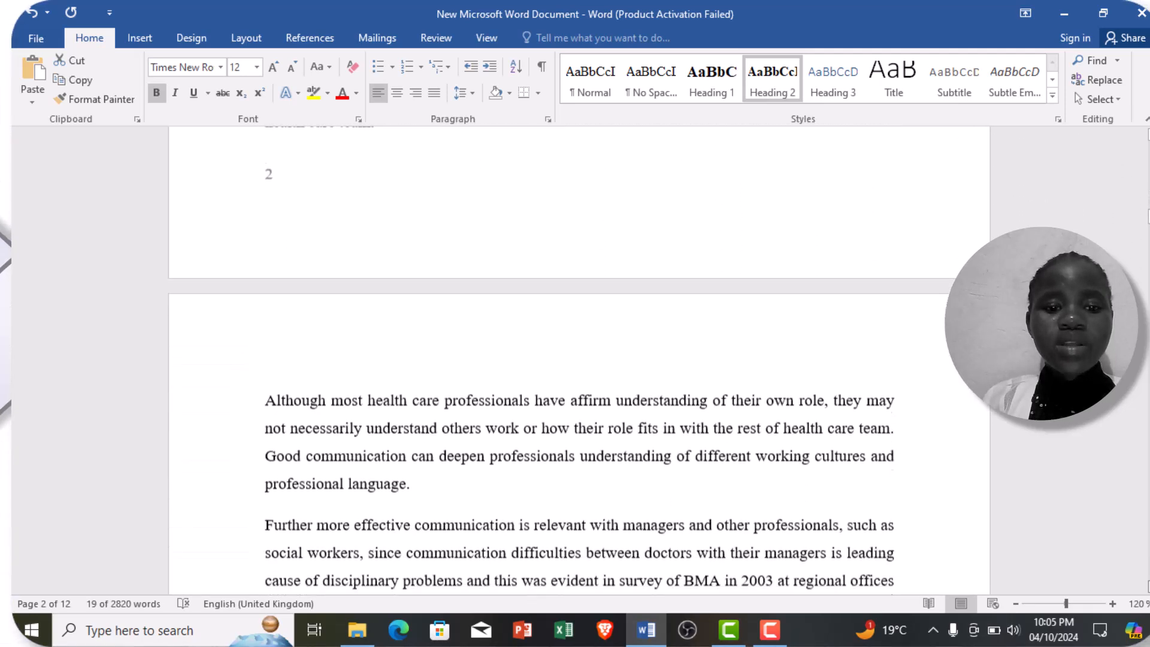
scroll(579, 360, down, 9)
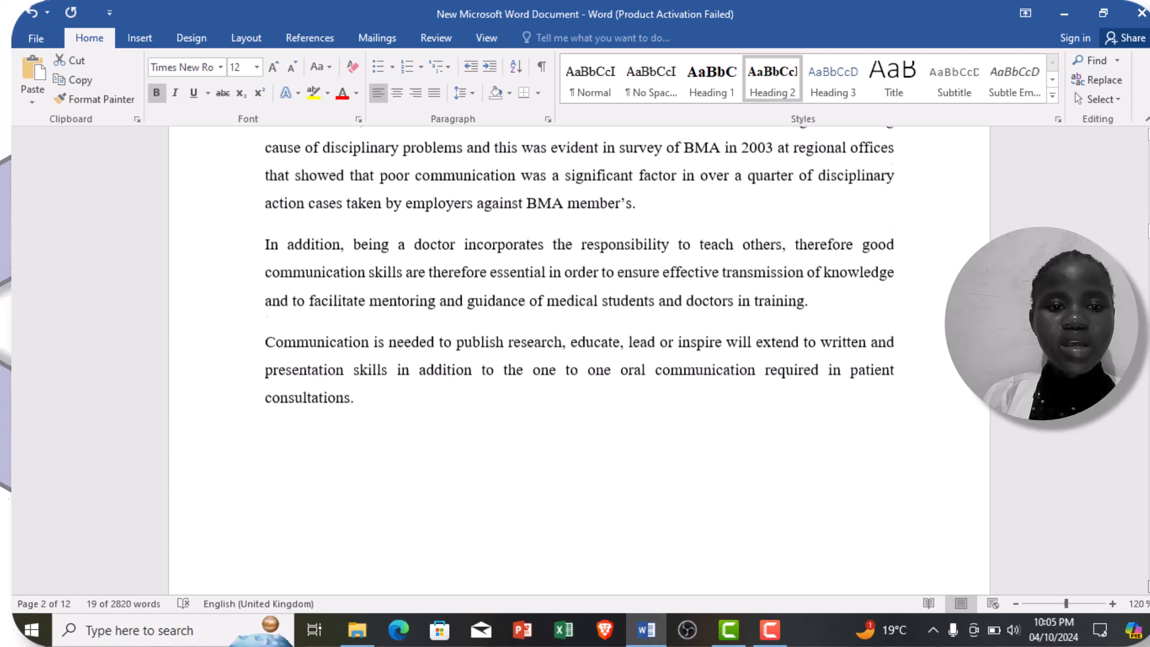
scroll(580, 359, down, 9)
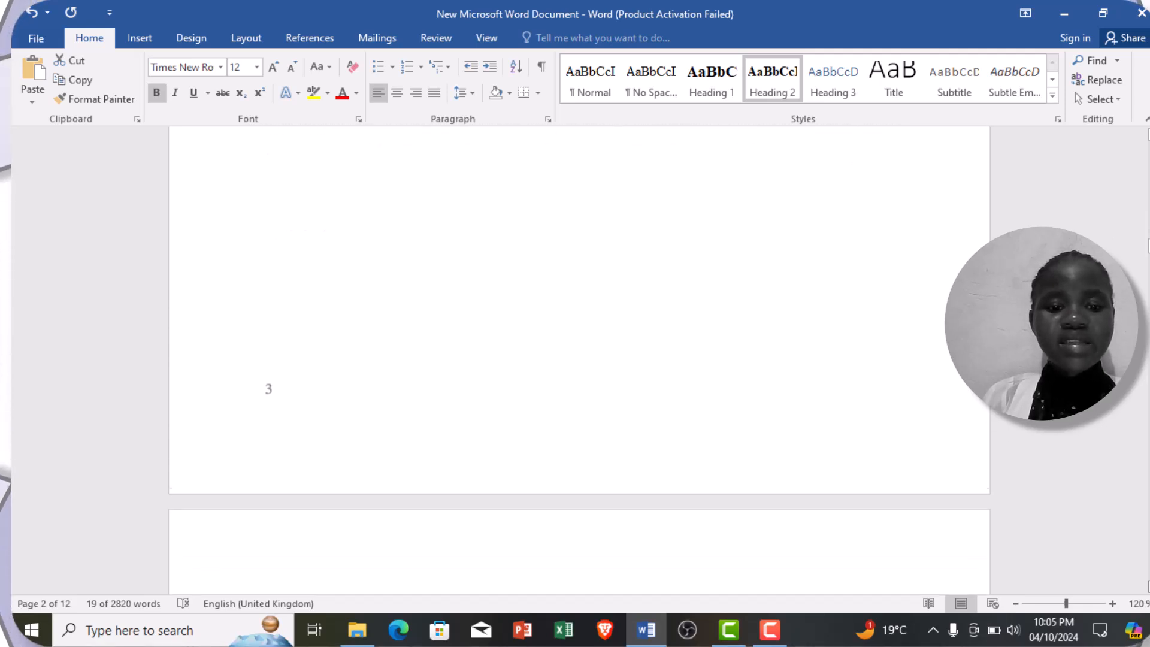
scroll(579, 359, down, 4)
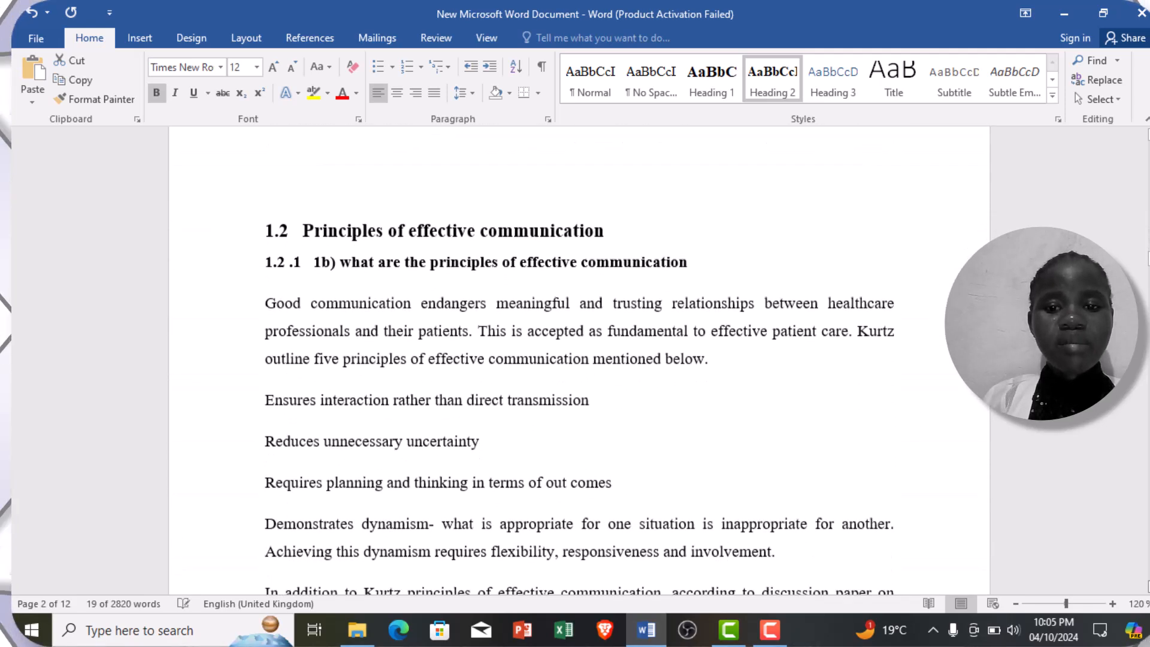
triple_click(505, 236)
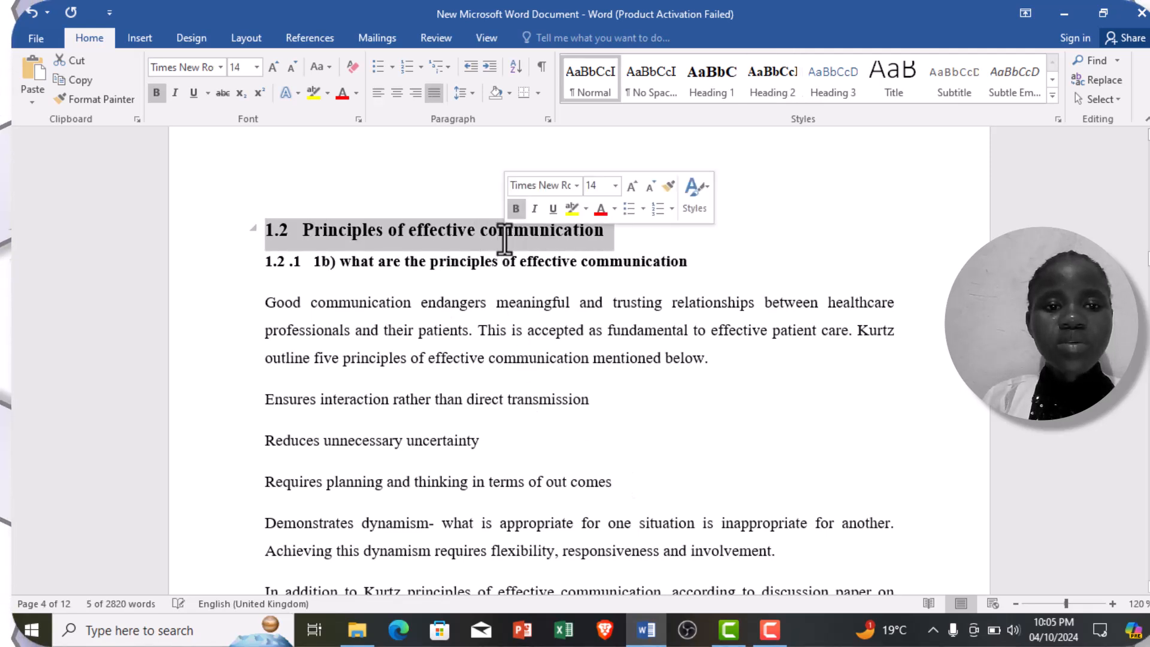
click(726, 80)
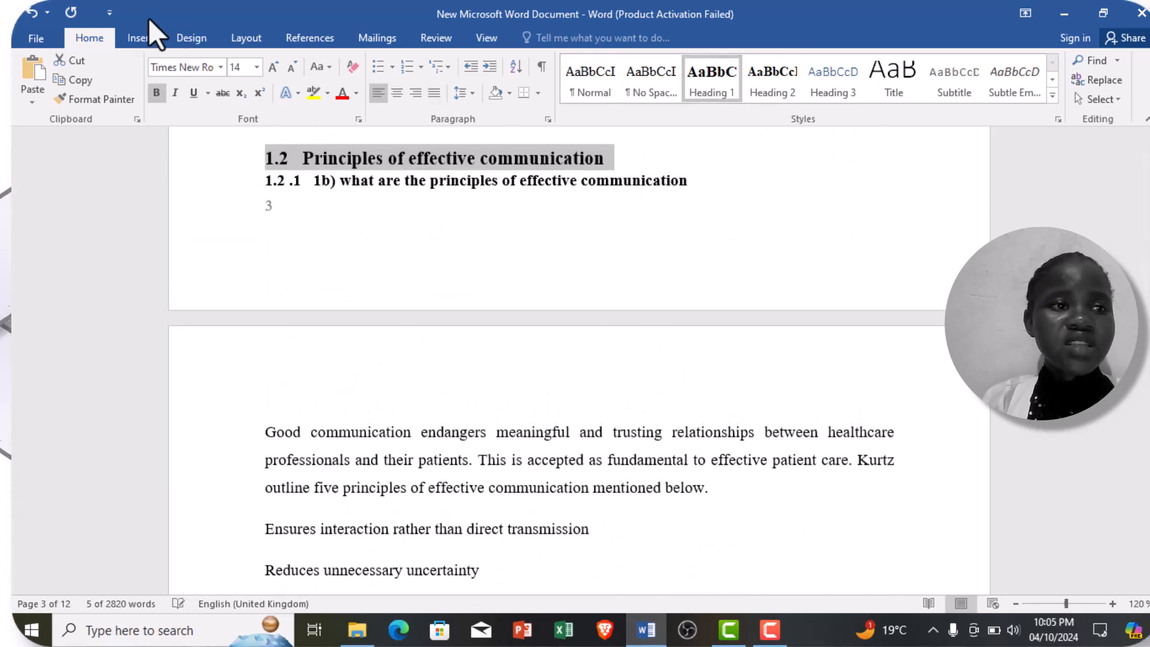
click(30, 12)
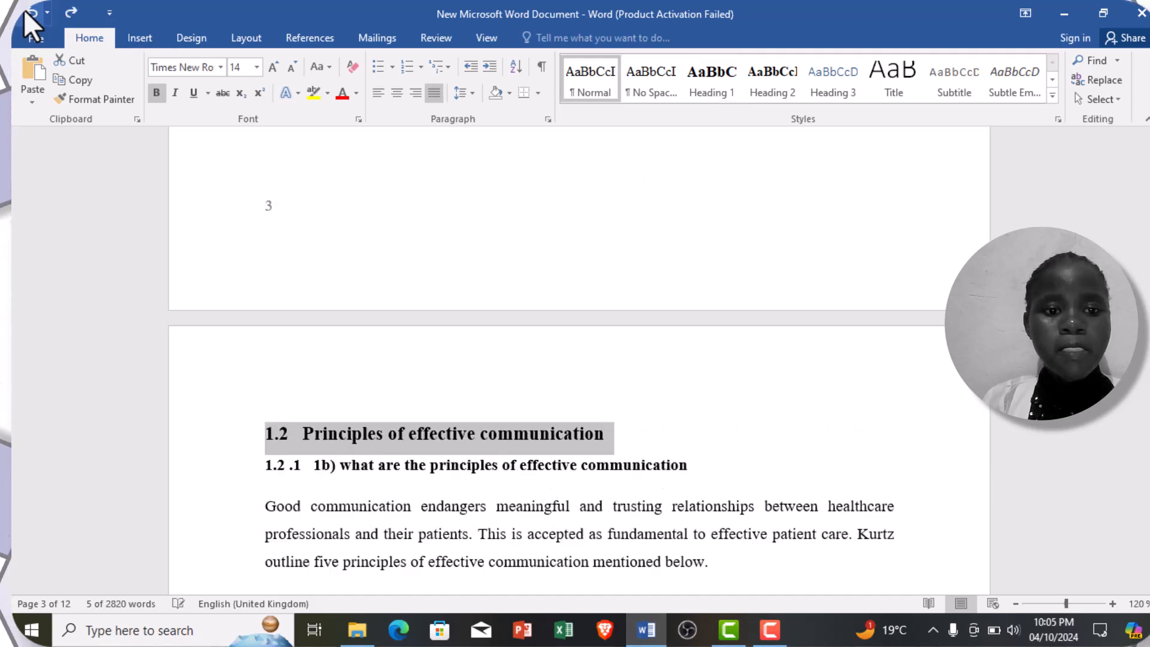
click(722, 69)
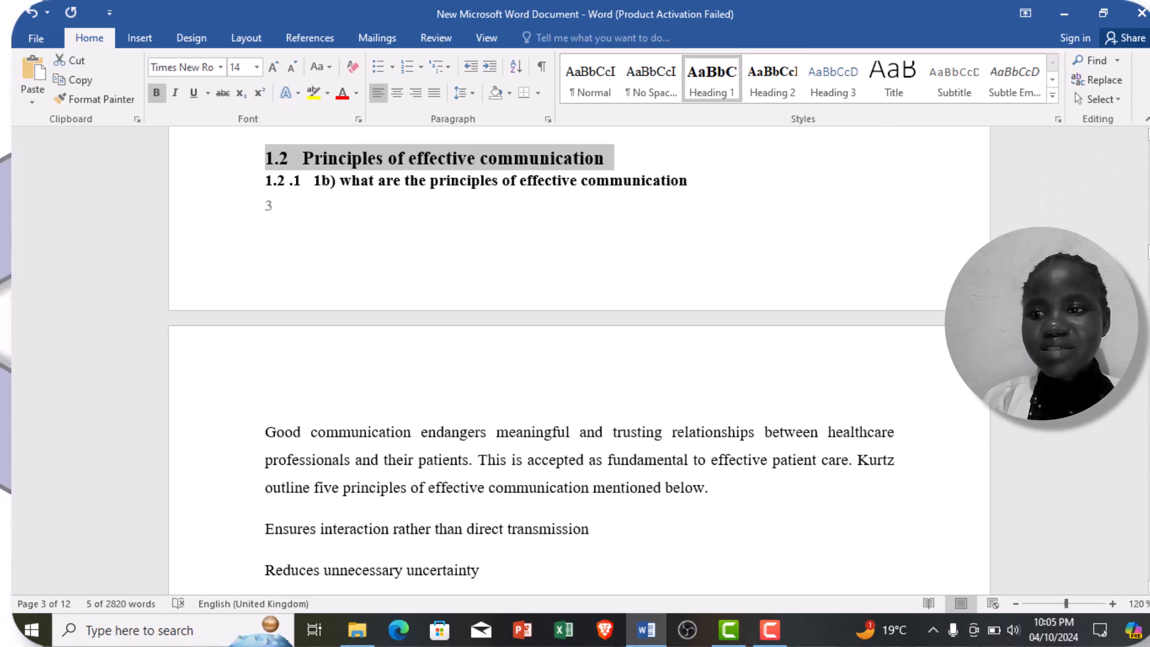
Step: Insert three blank lines in the empty area above the 1.2 title to push it onto page 4
scroll(579, 360, up, 1)
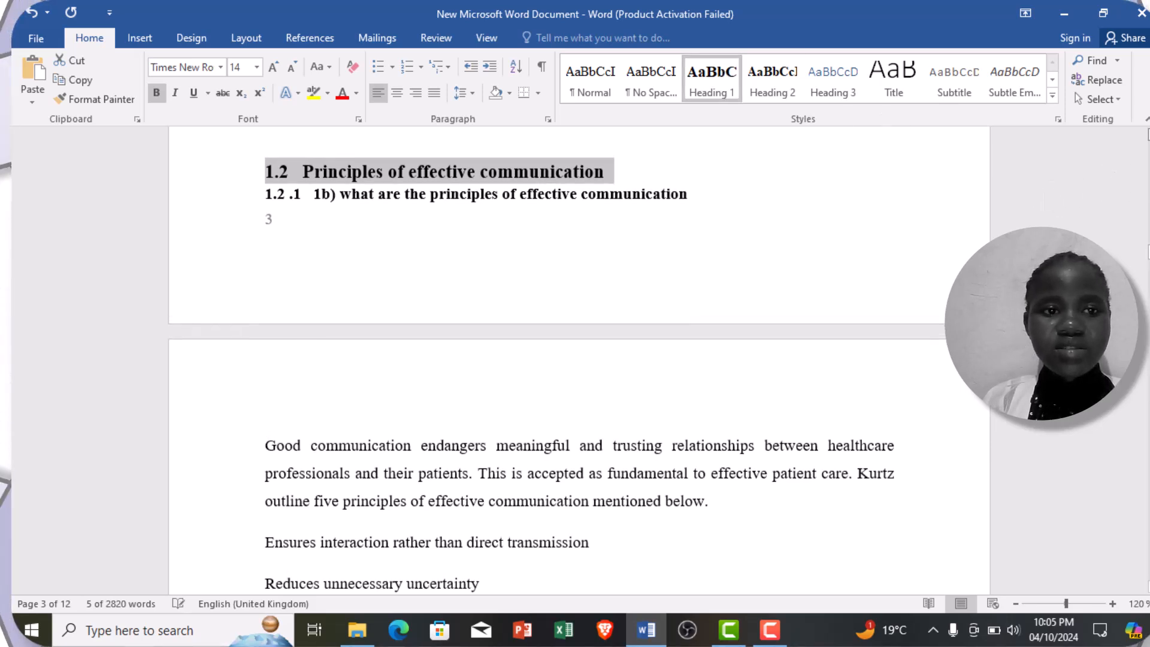
scroll(579, 360, up, 5)
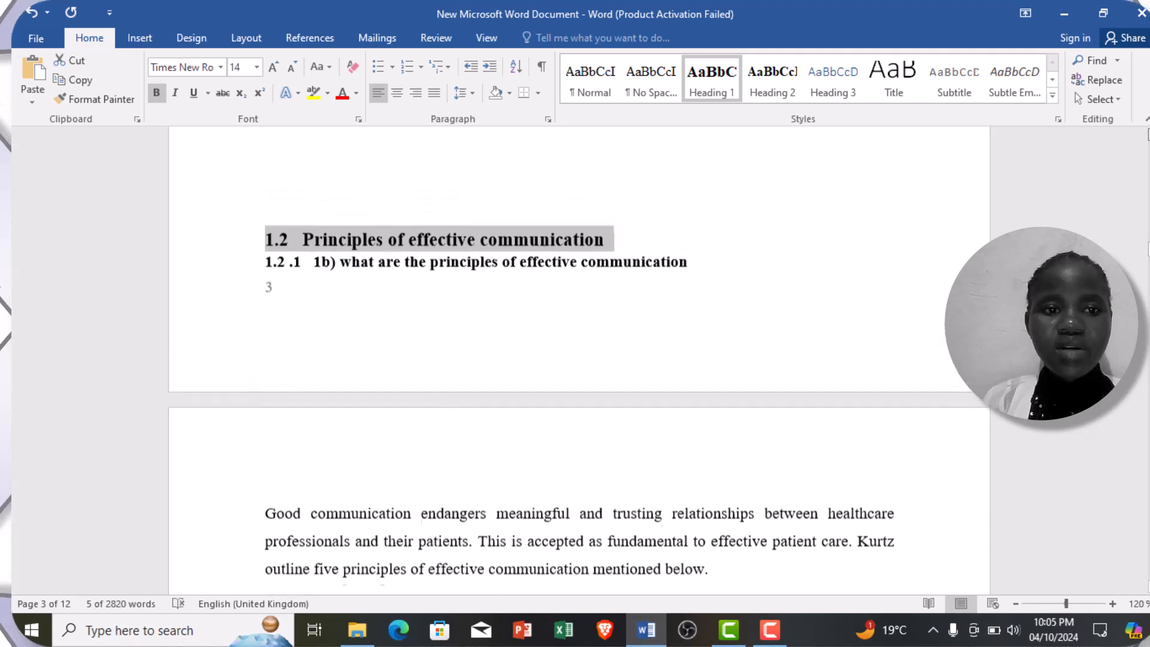
scroll(579, 360, up, 4)
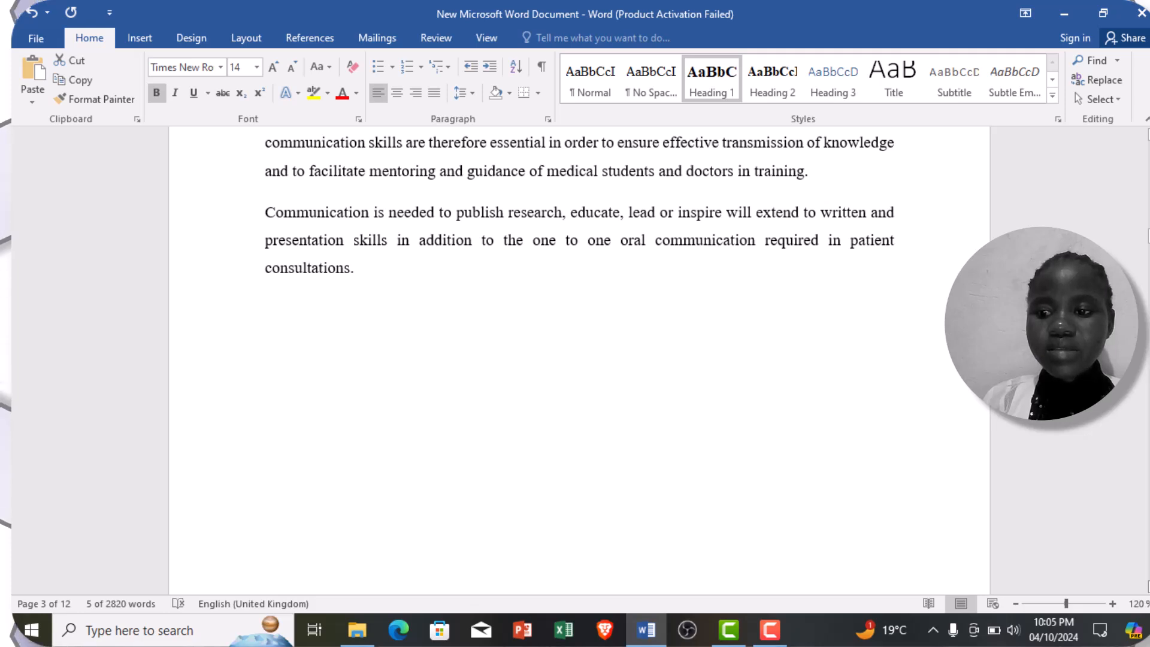
scroll(579, 360, down, 3)
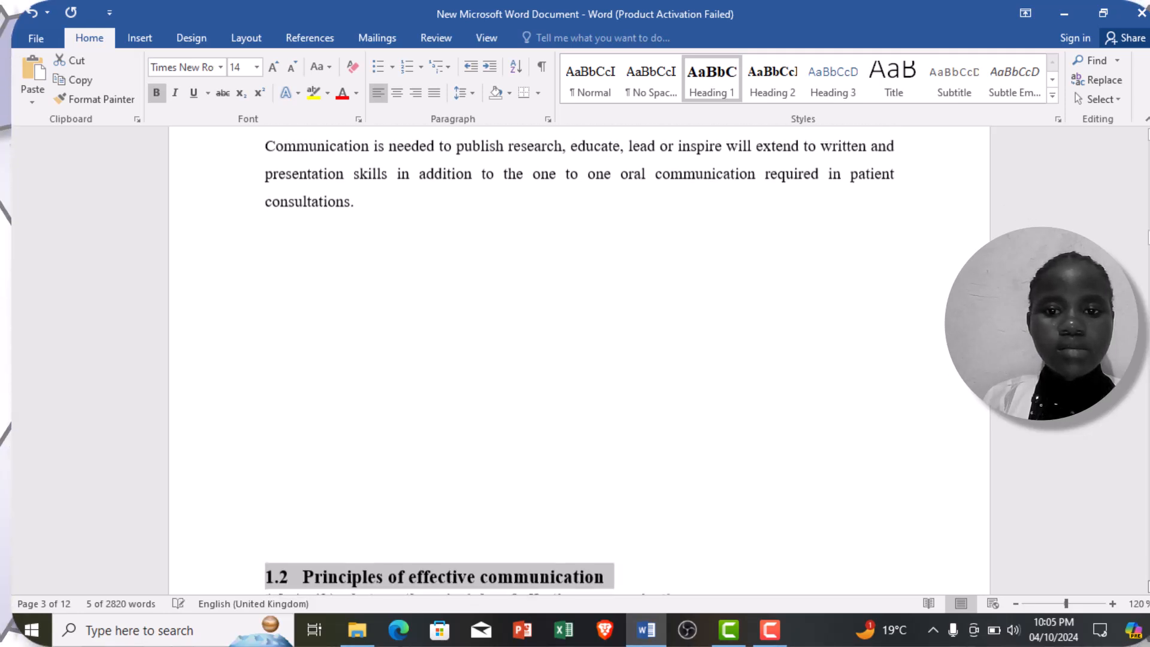
scroll(573, 584, down, 3)
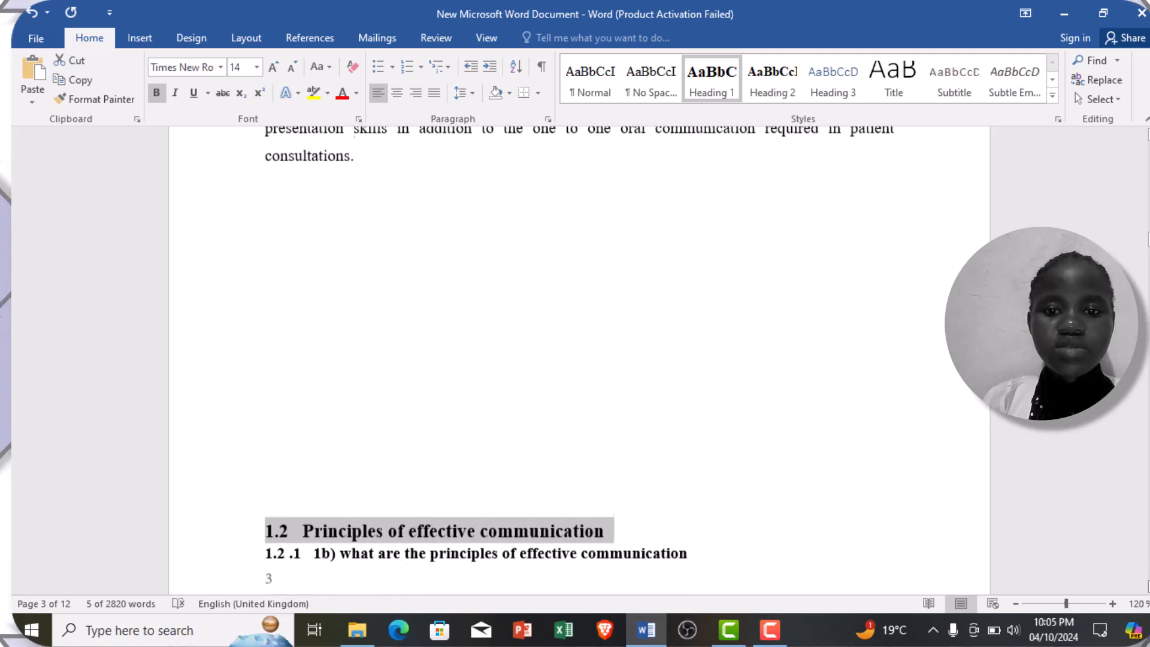
click(329, 382)
key(Return)
key(Return)
key(Return)
key(Return)
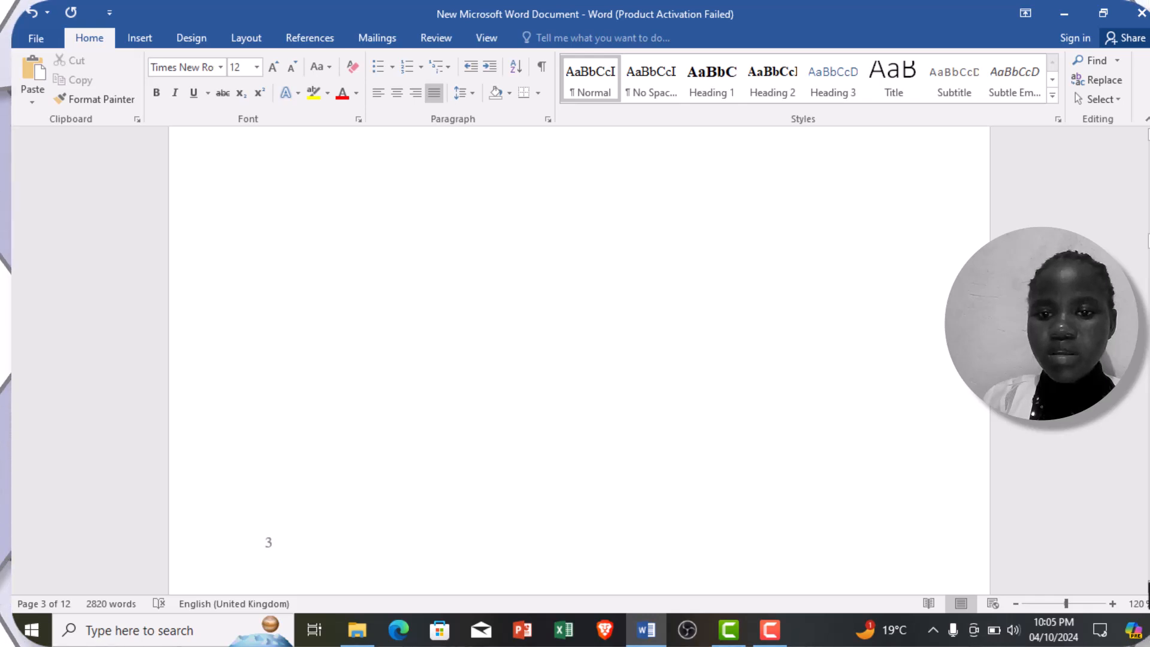
scroll(579, 360, down, 5)
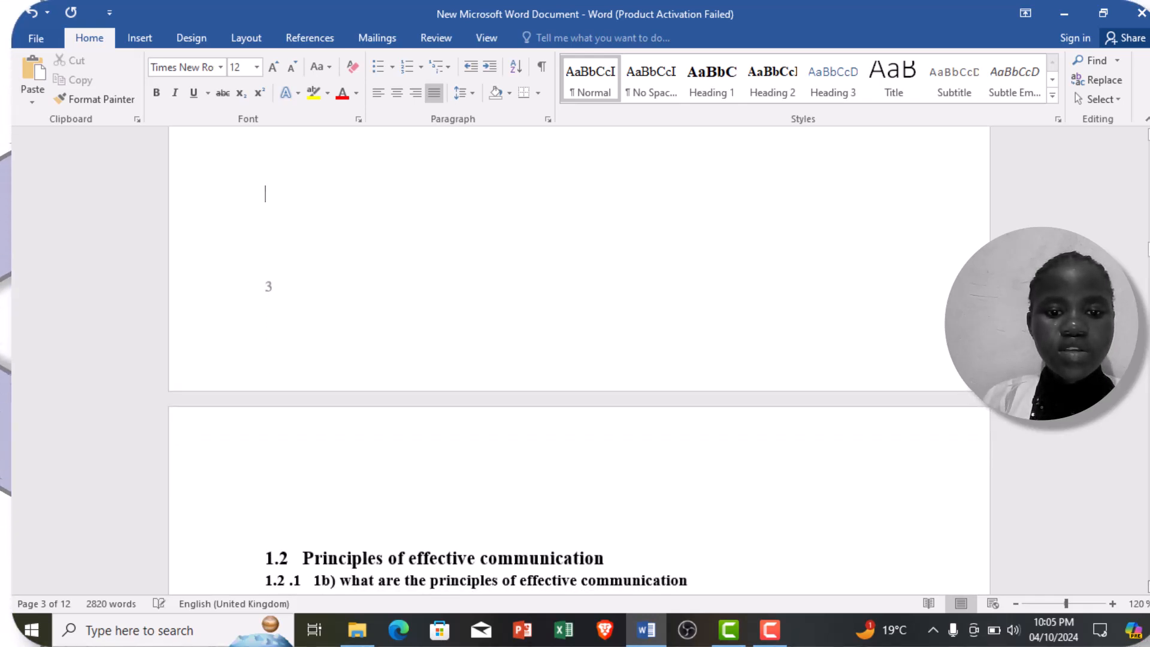
Step: Apply the Heading 1 style to the 1.2 title together with the blank line directly above it
click(617, 562)
drag(617, 562, 355, 535)
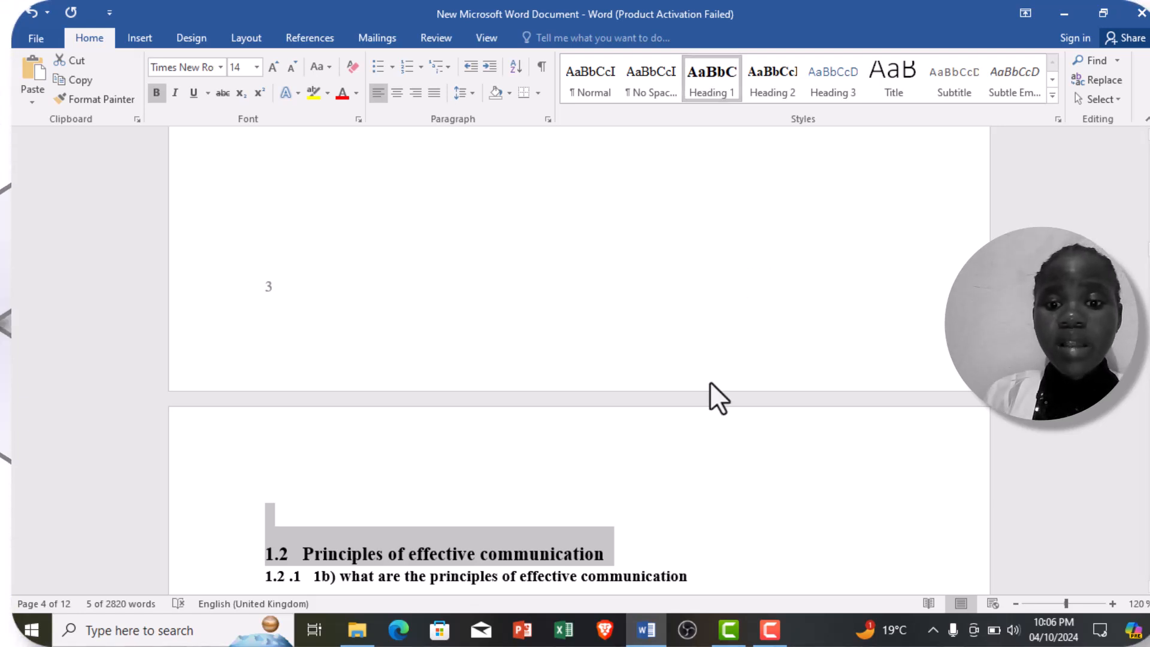
Step: Apply the Heading 2 style to the "1.2 .1 1b) what are the principles of effective communication" subheading on page 4
click(690, 578)
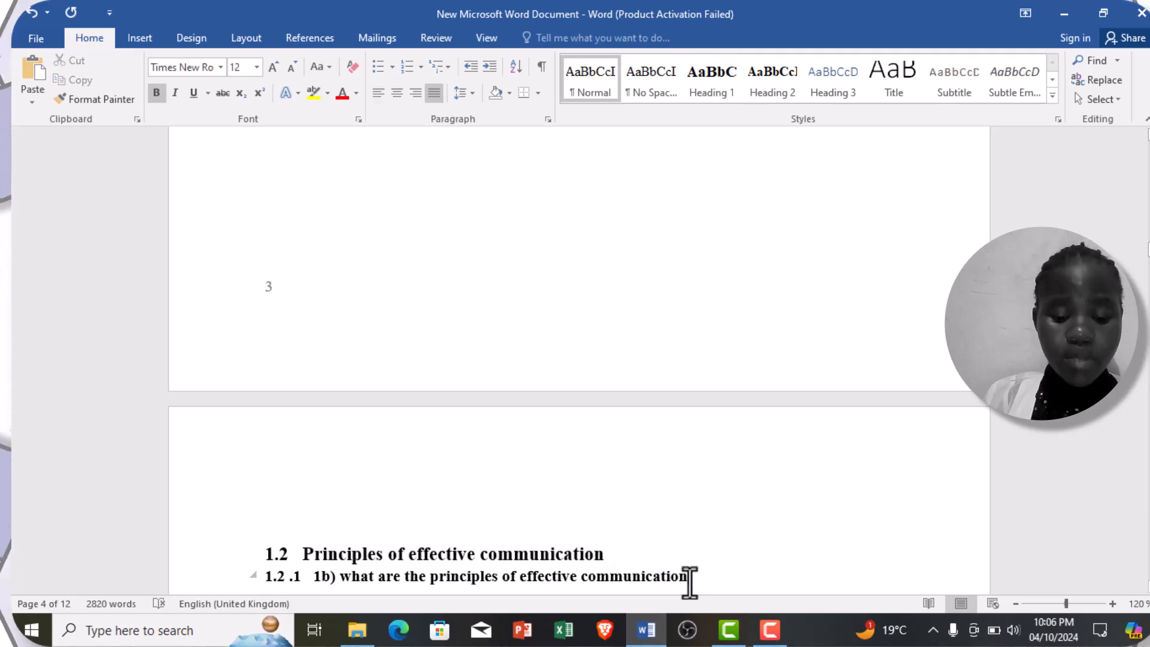
drag(690, 578, 596, 599)
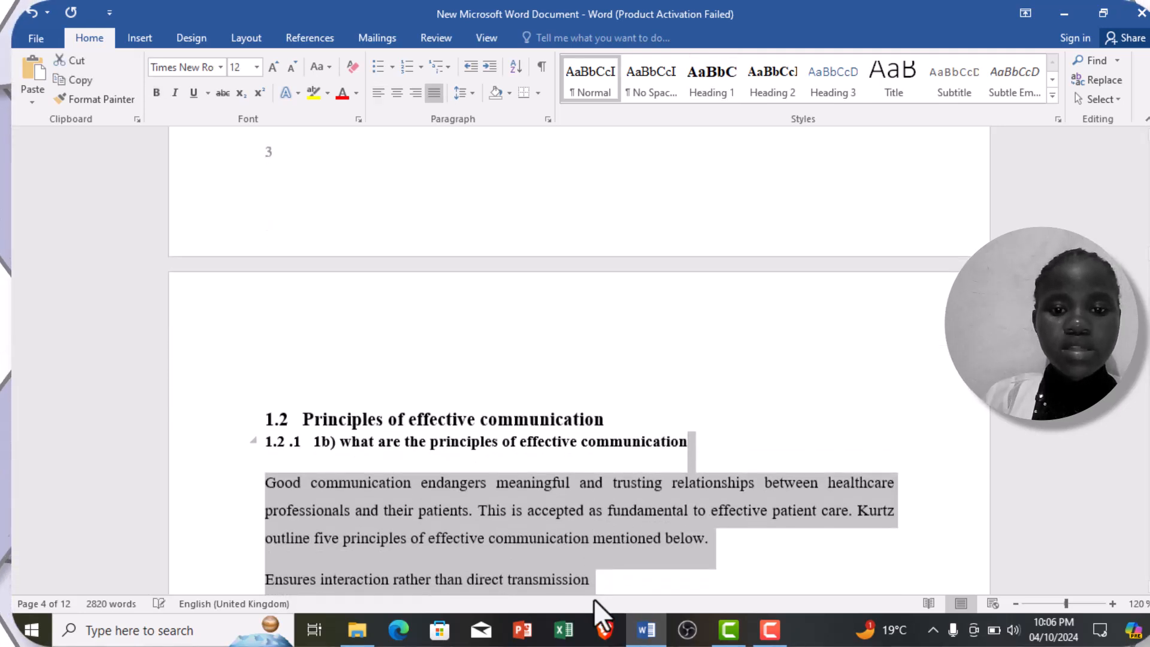
click(722, 438)
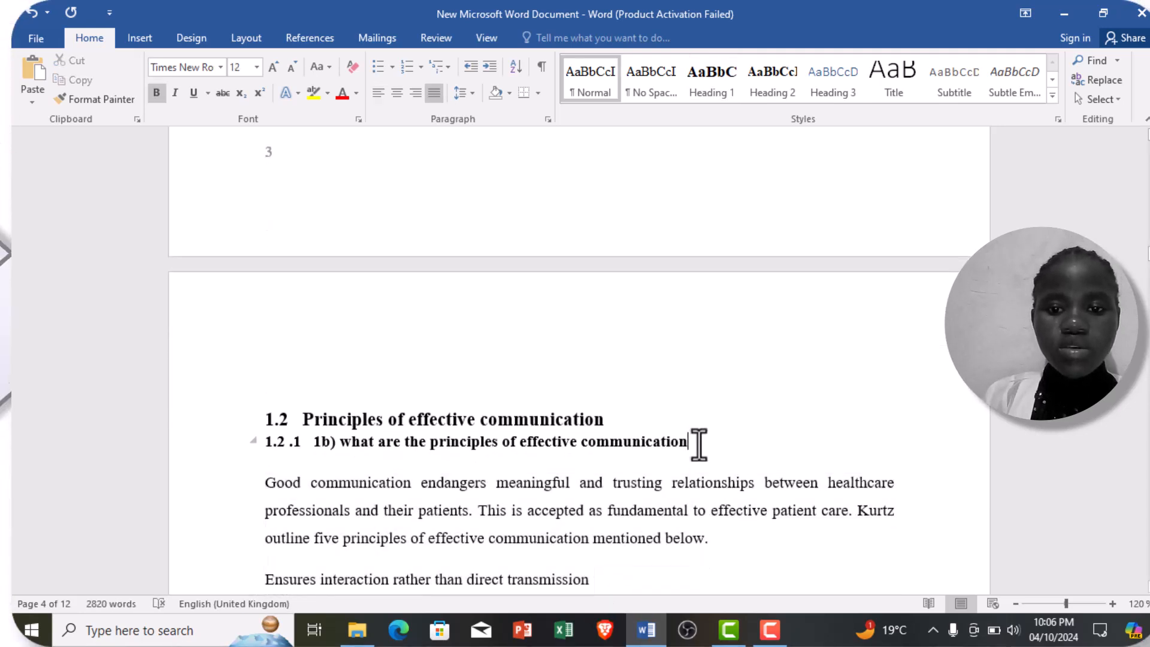
drag(685, 446, 258, 438)
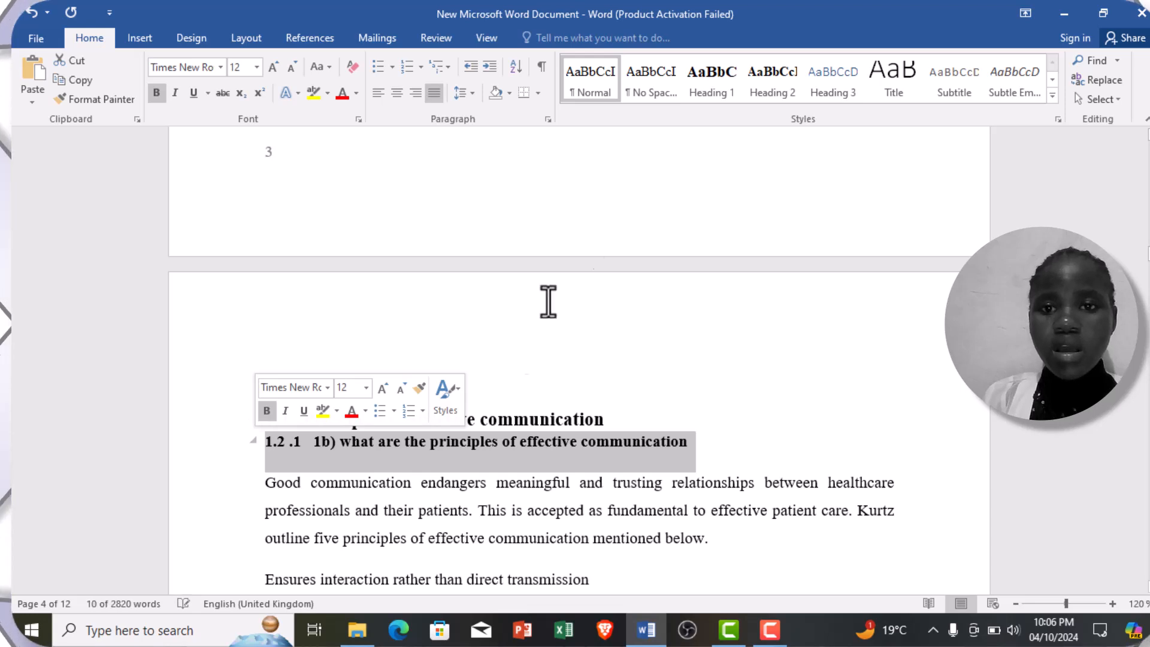
click(771, 90)
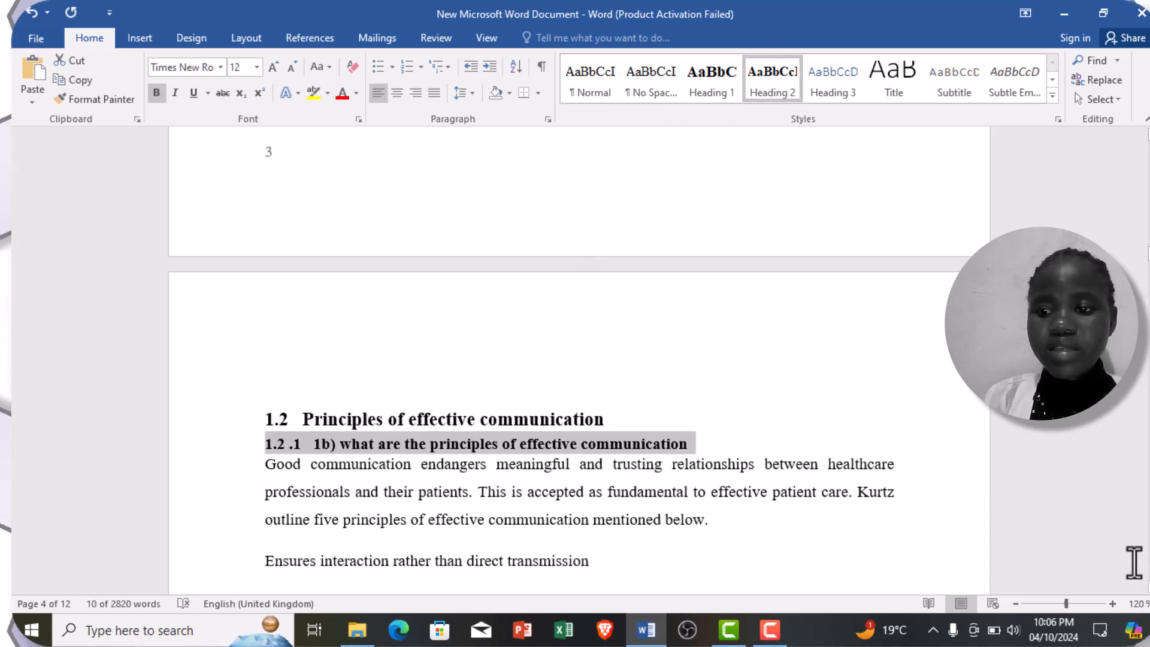
Step: Apply the Heading 1 style to the "1.3 Benefits of communication to patients" title on page 5
scroll(572, 364, down, 5)
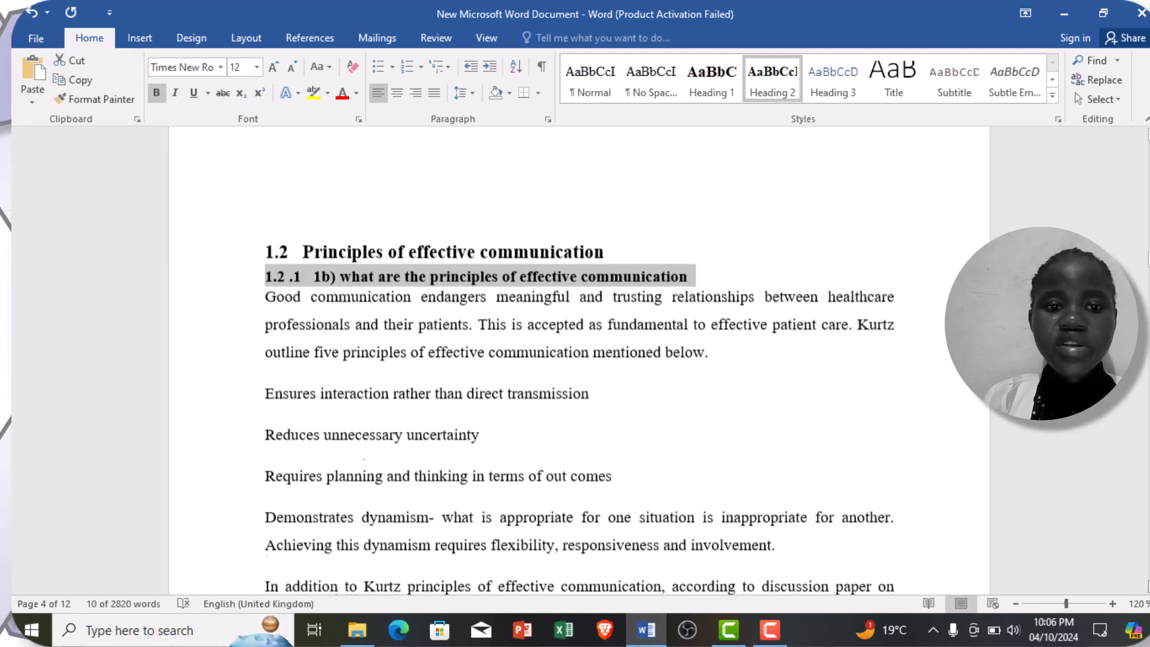
scroll(572, 365, down, 8)
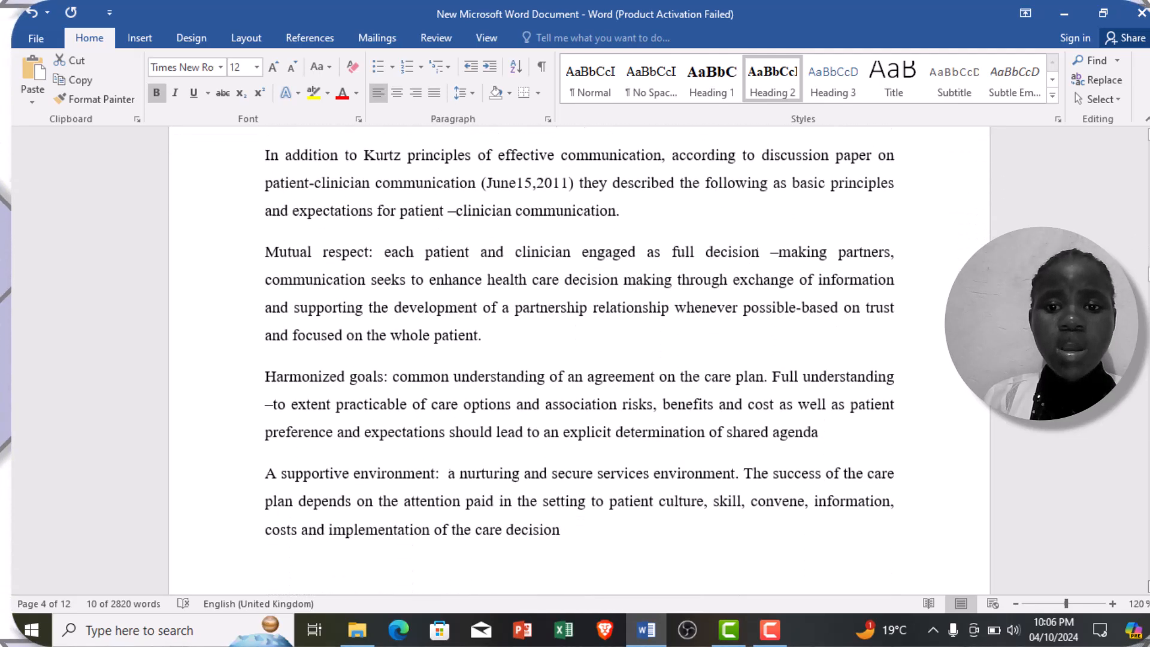
scroll(572, 365, down, 8)
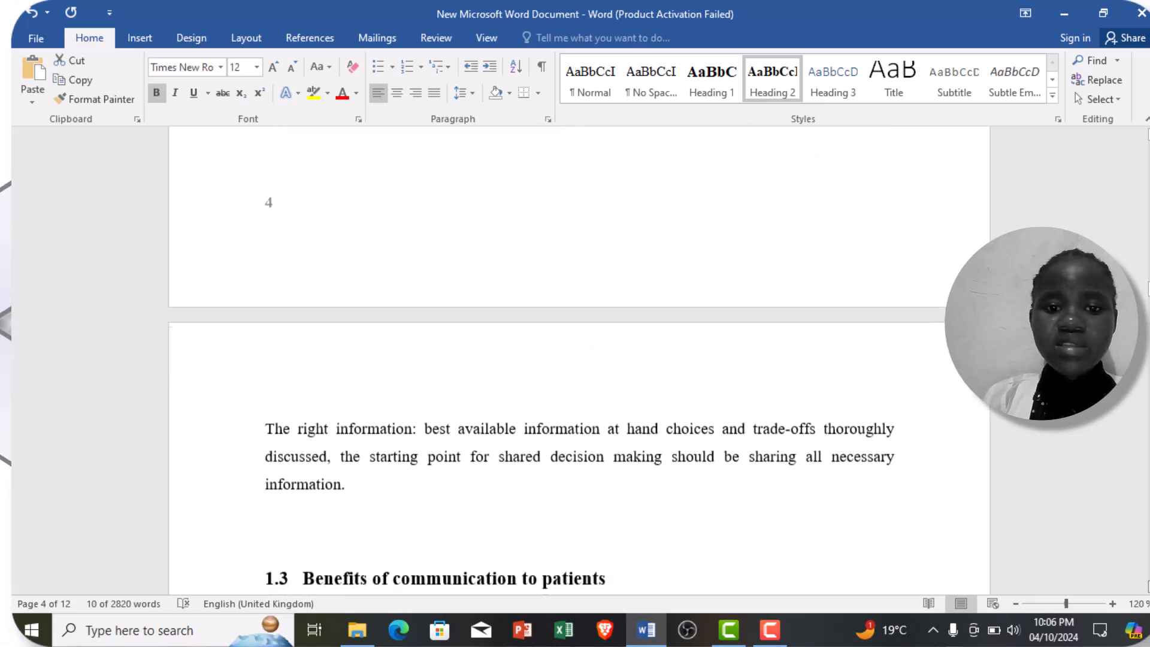
scroll(710, 452, down, 6)
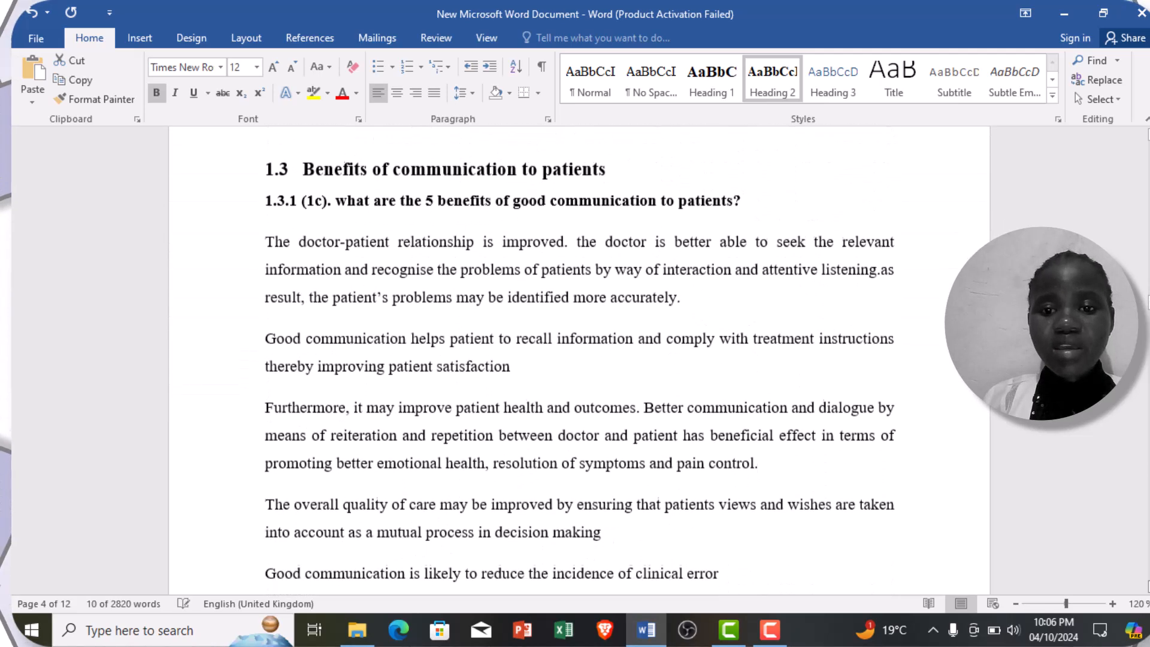
click(608, 168)
drag(539, 162, 259, 295)
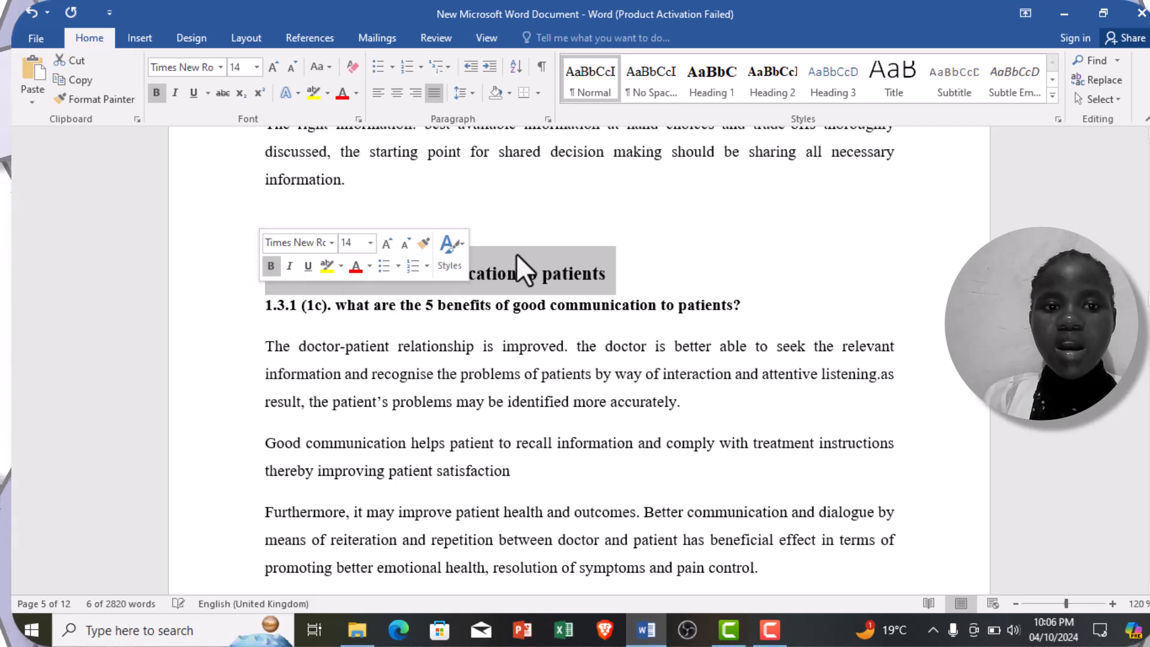
click(706, 81)
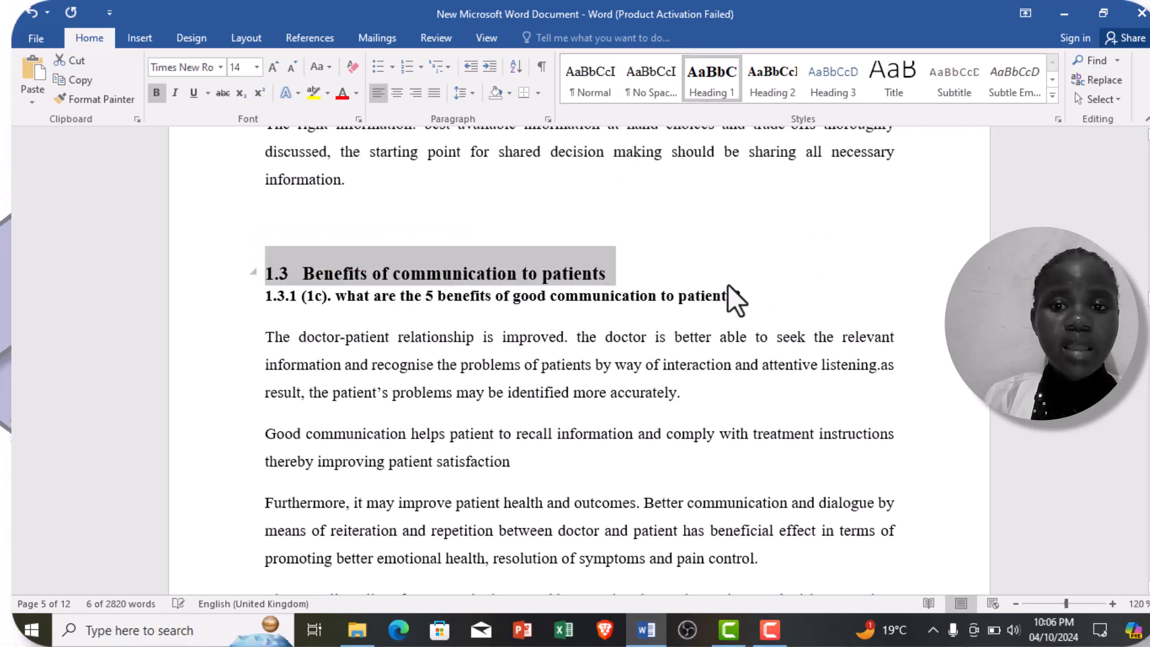
Step: Apply the Heading 2 style to the "1.3.1 (1c). what are the 5 benefits of good communication to patients?" subheading
click(744, 306)
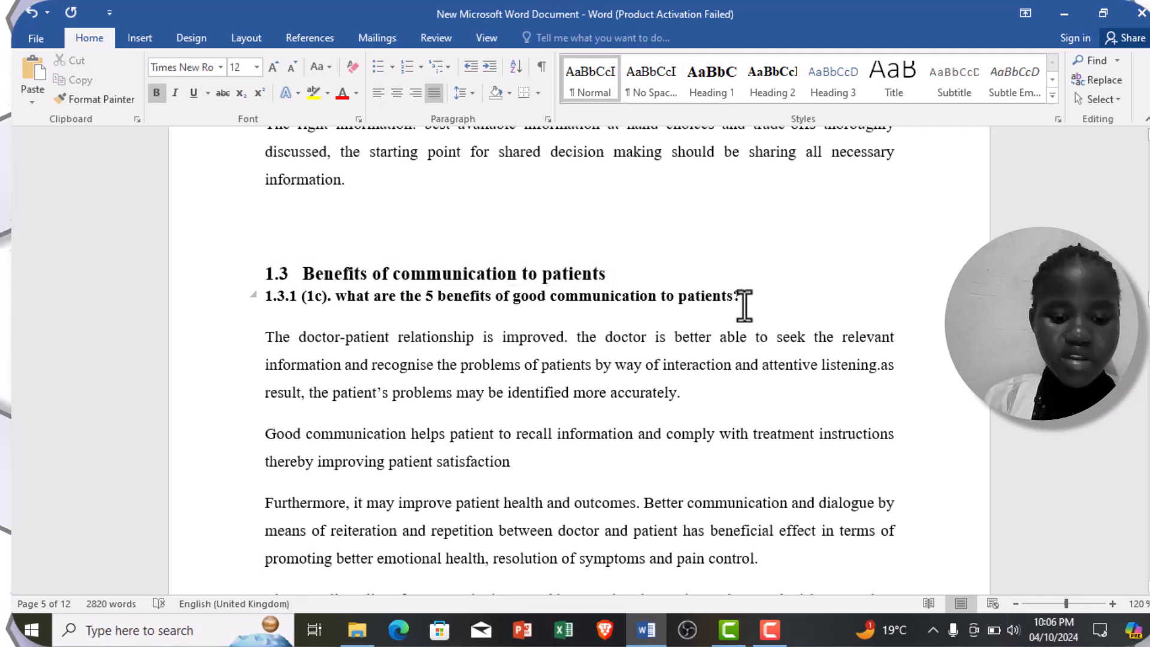
drag(744, 306, 250, 299)
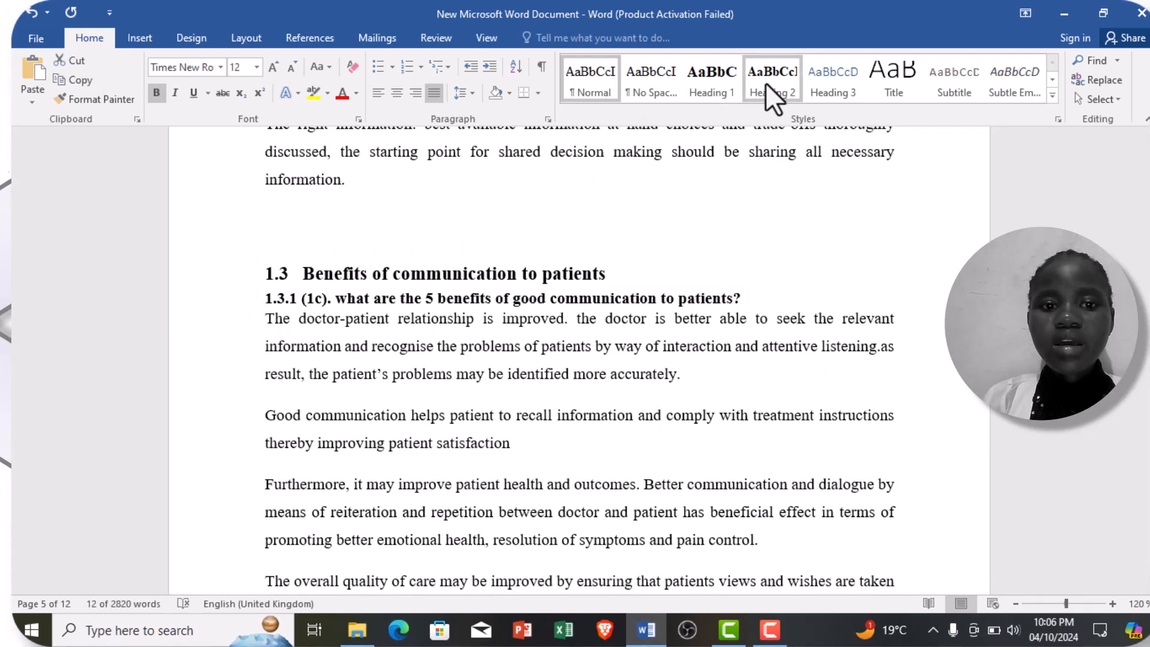
click(765, 83)
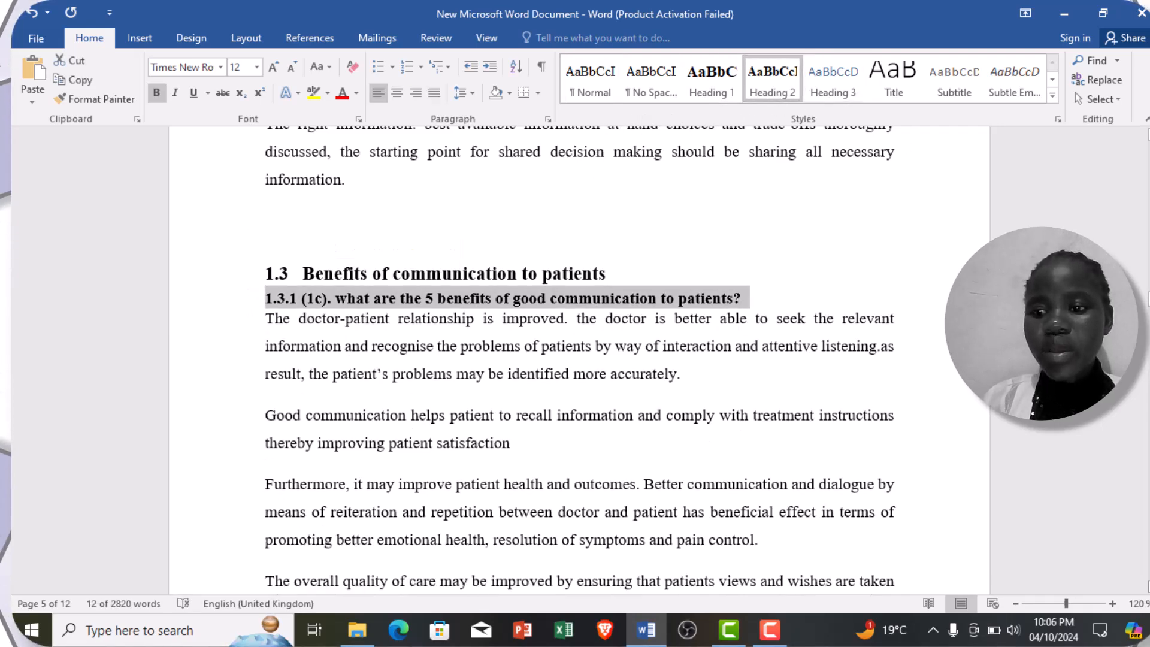
Step: Apply the Heading 1 style to the "2.0 Personal barriers to effective communication in a medical setting" title on page 6
scroll(580, 358, down, 4)
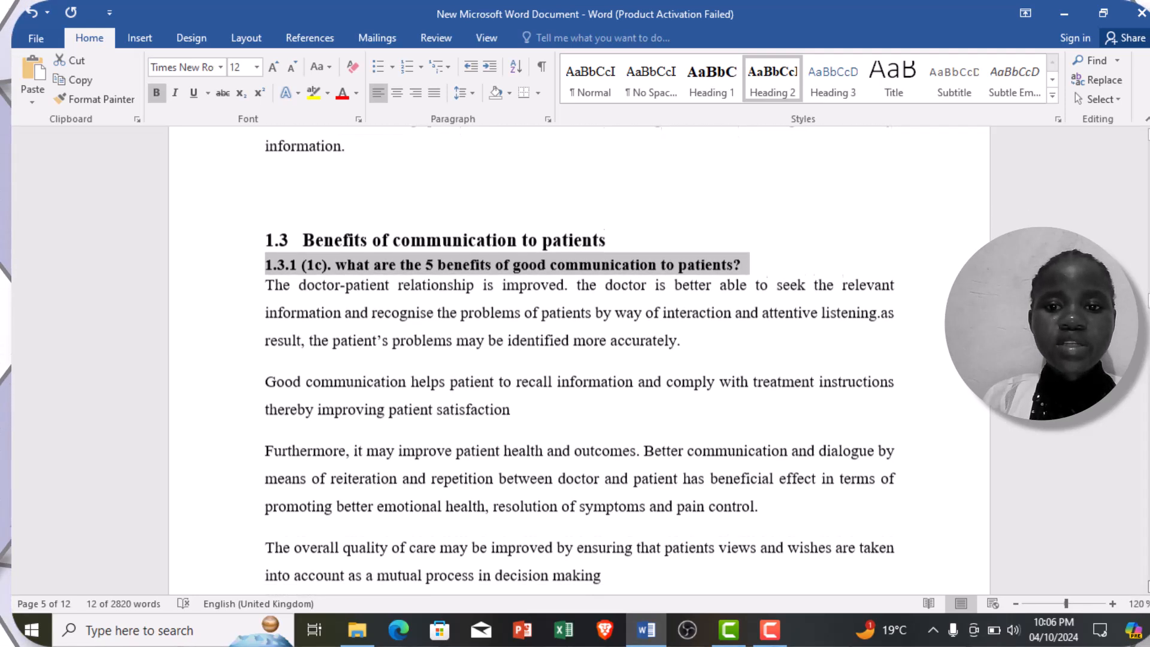
scroll(581, 359, down, 5)
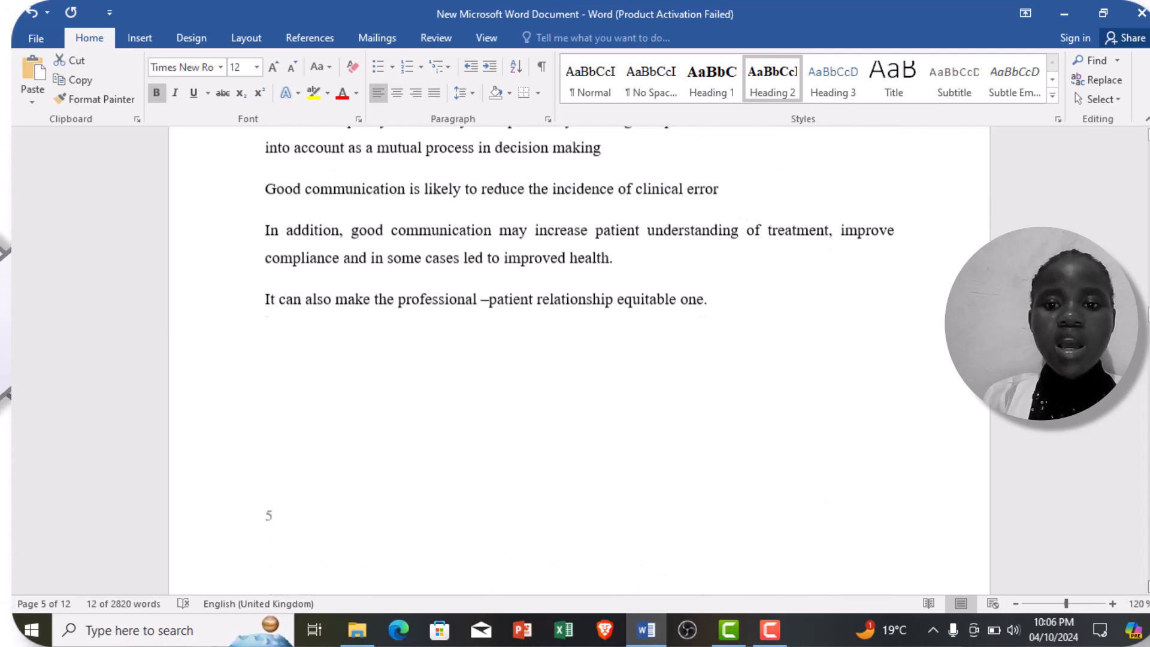
scroll(580, 359, down, 5)
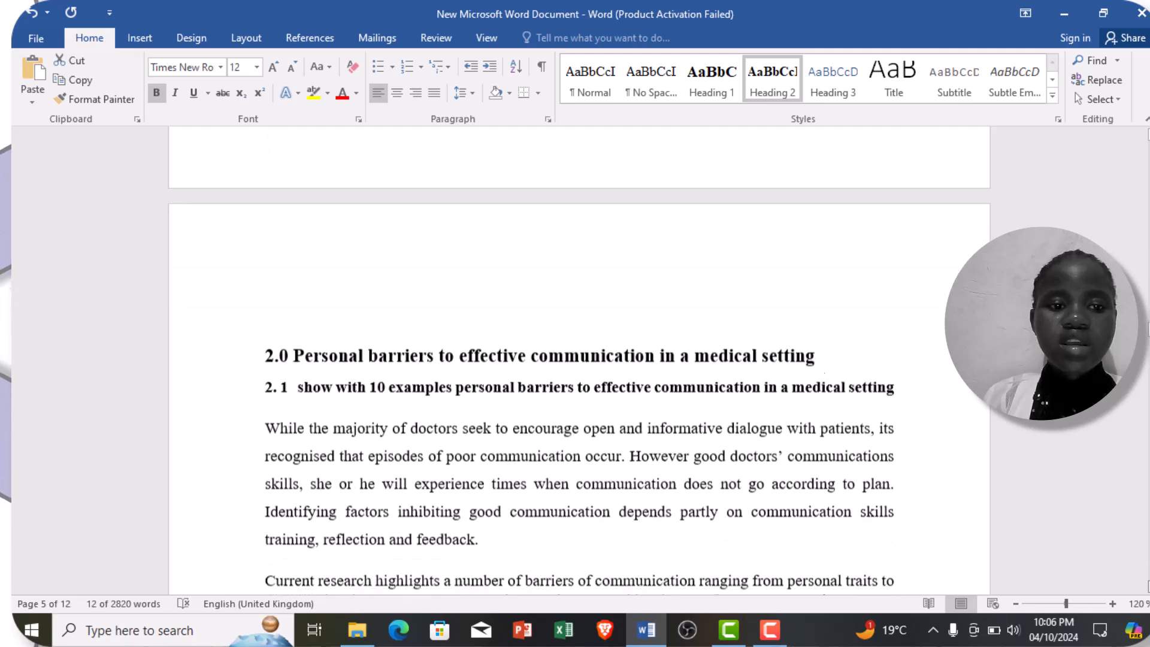
scroll(580, 358, down, 1)
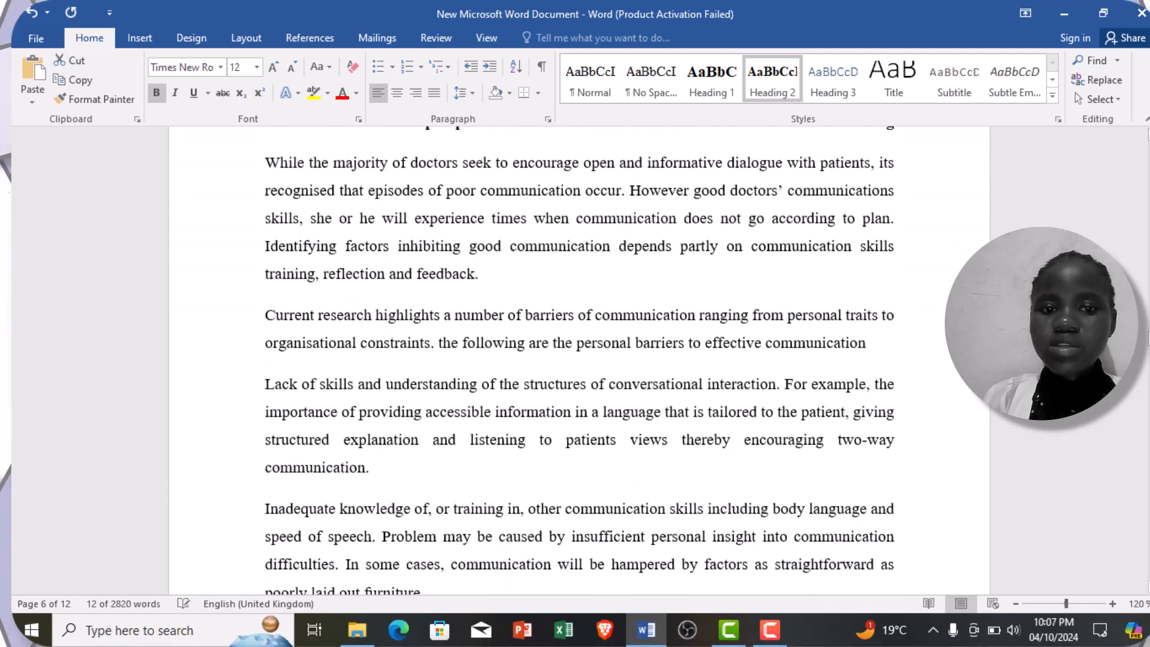
scroll(692, 191, up, 3)
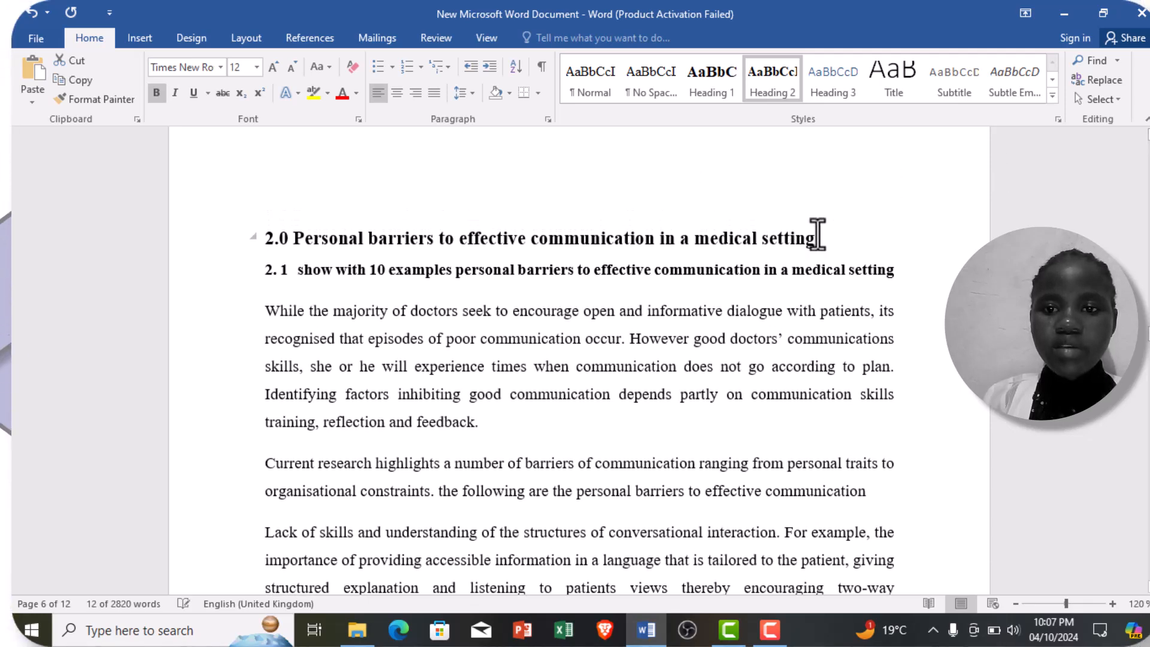
click(817, 233)
drag(818, 233, 257, 236)
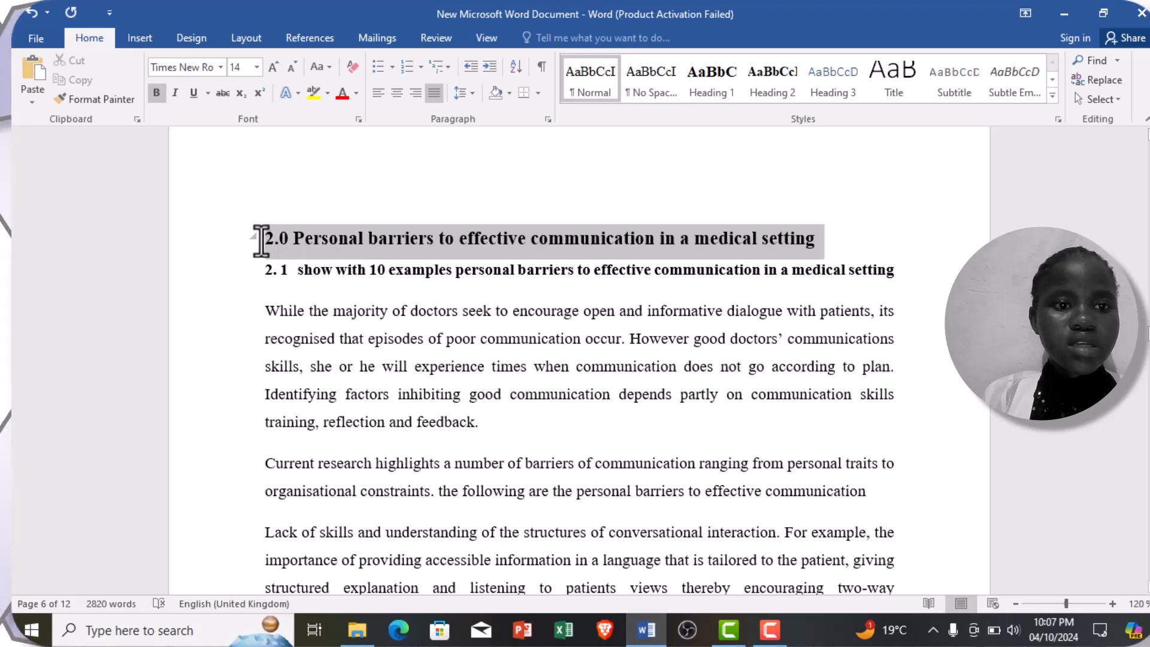
click(717, 85)
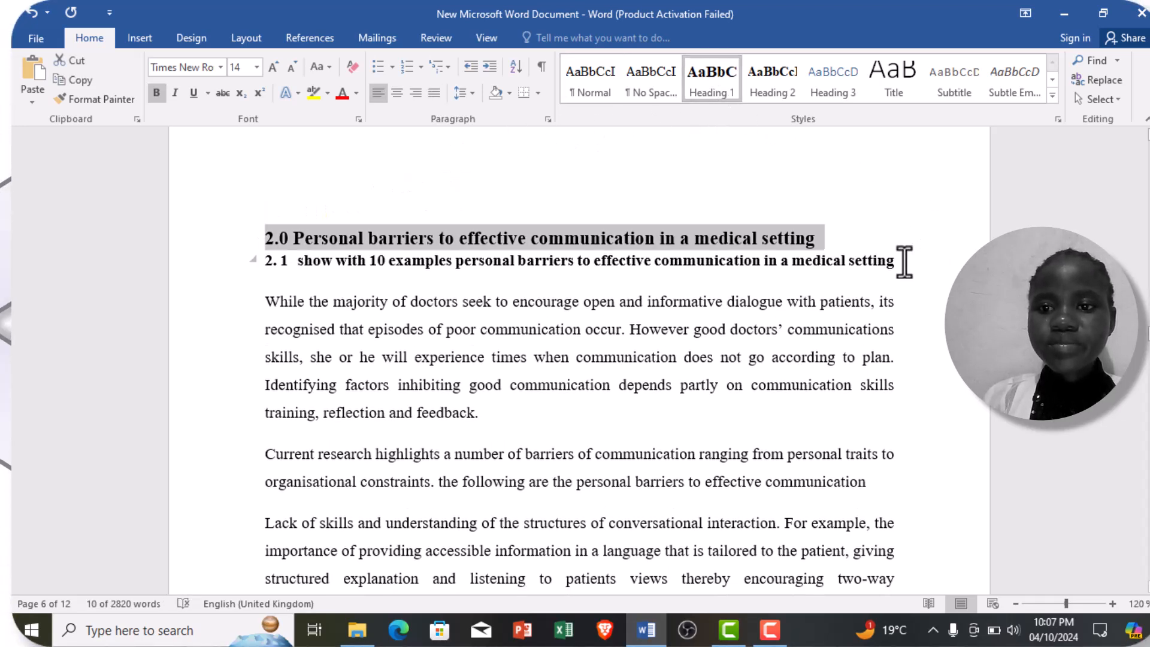
Step: Apply the Heading 2 style to the 2.1 subheading about showing personal barriers with 10 examples
click(904, 261)
drag(905, 261, 267, 269)
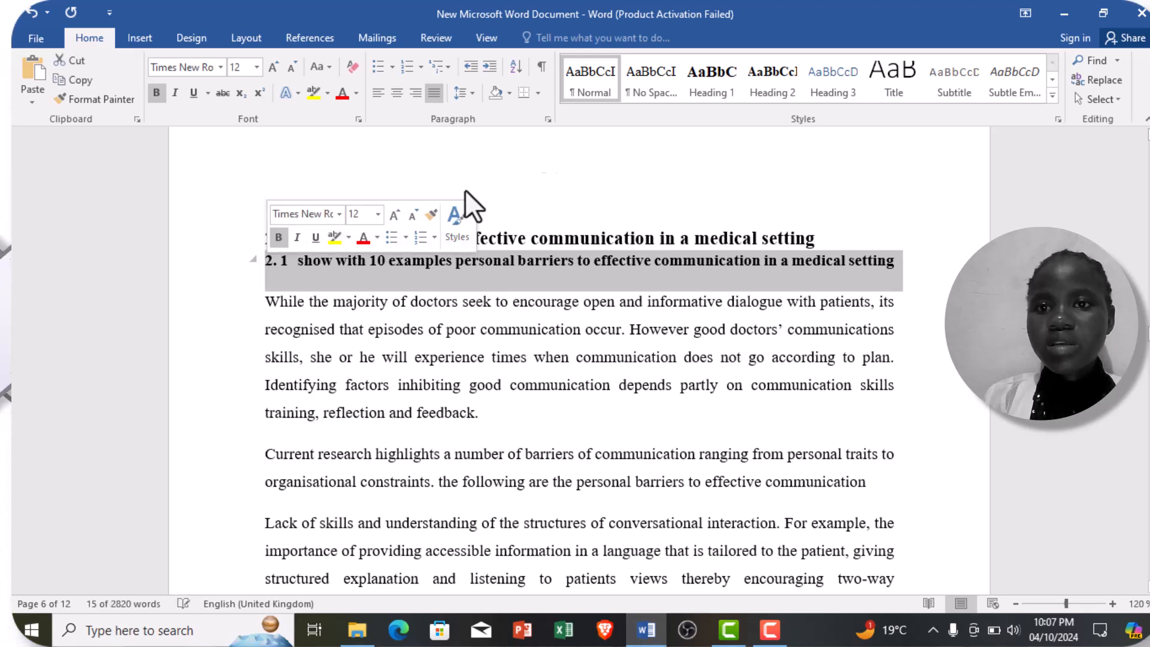
click(756, 73)
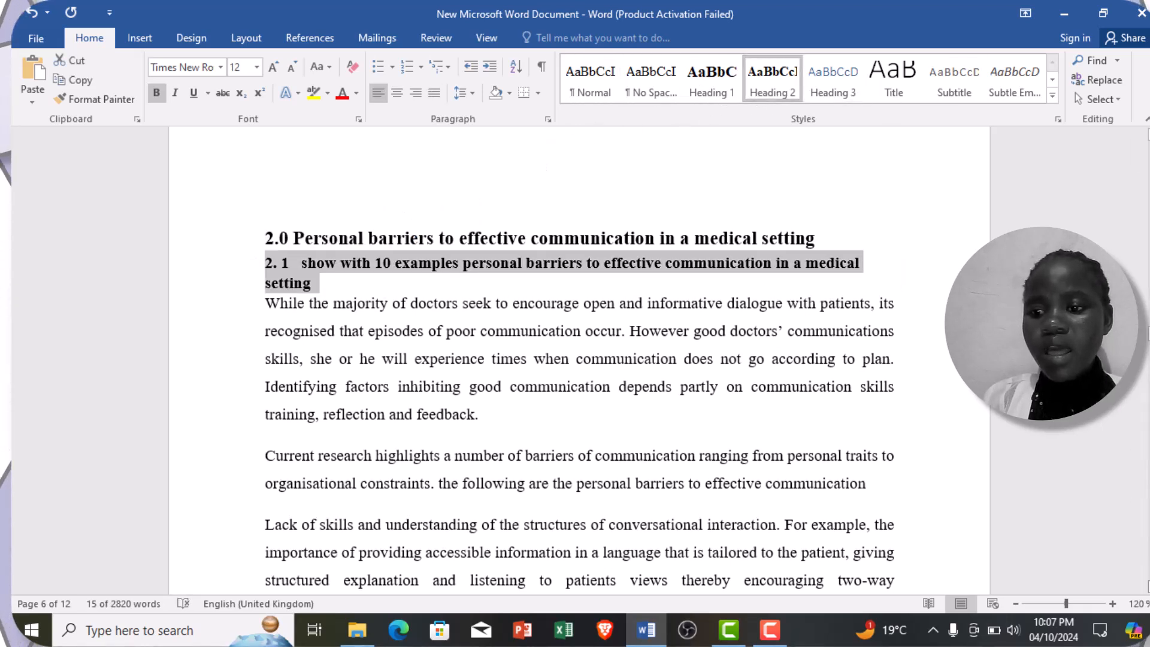
Step: Push the "3.0 UK general medical council's standards for communication skills" title onto page 8 with blank space above it and apply the Heading 1 style
scroll(579, 359, down, 5)
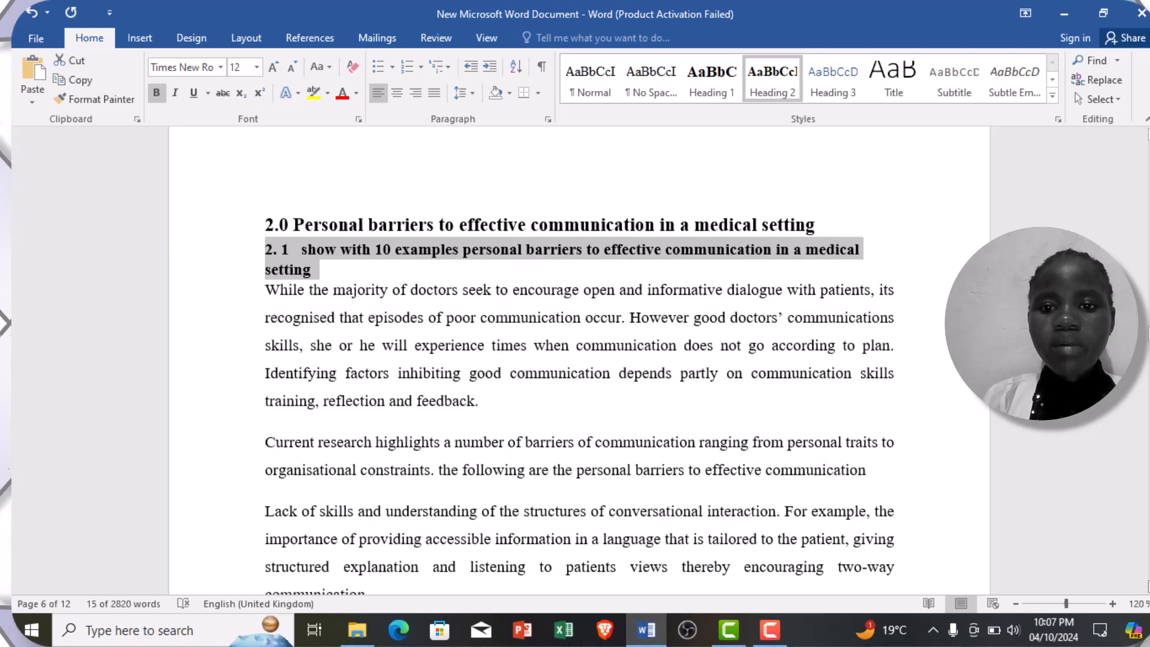
scroll(579, 360, down, 8)
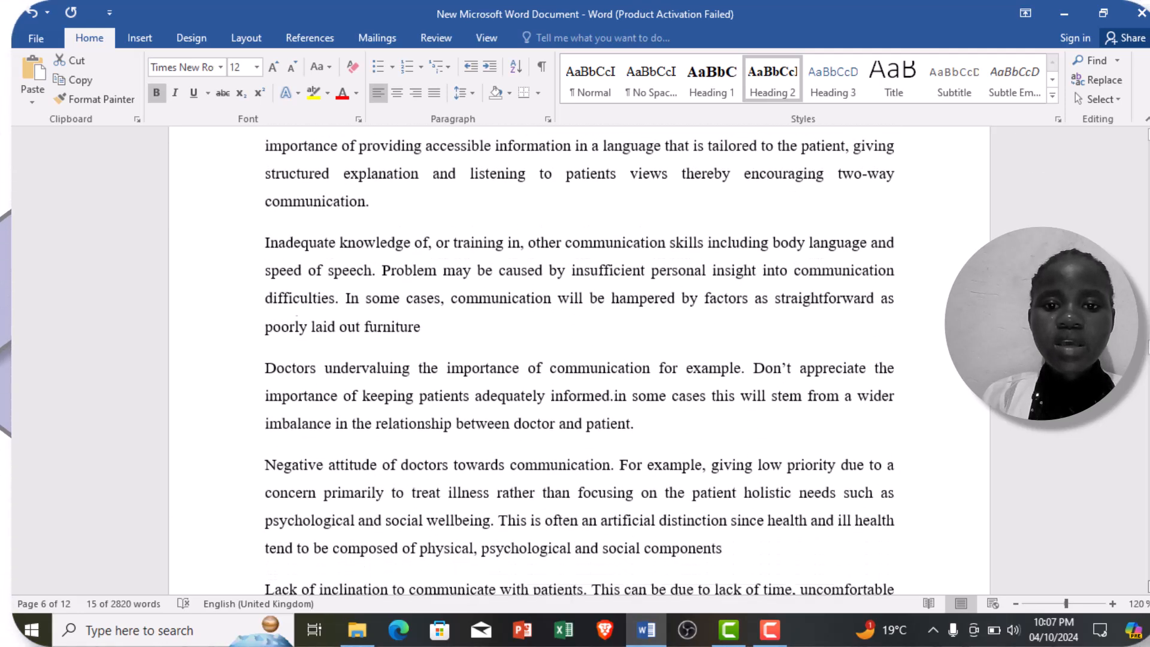
scroll(579, 360, down, 8)
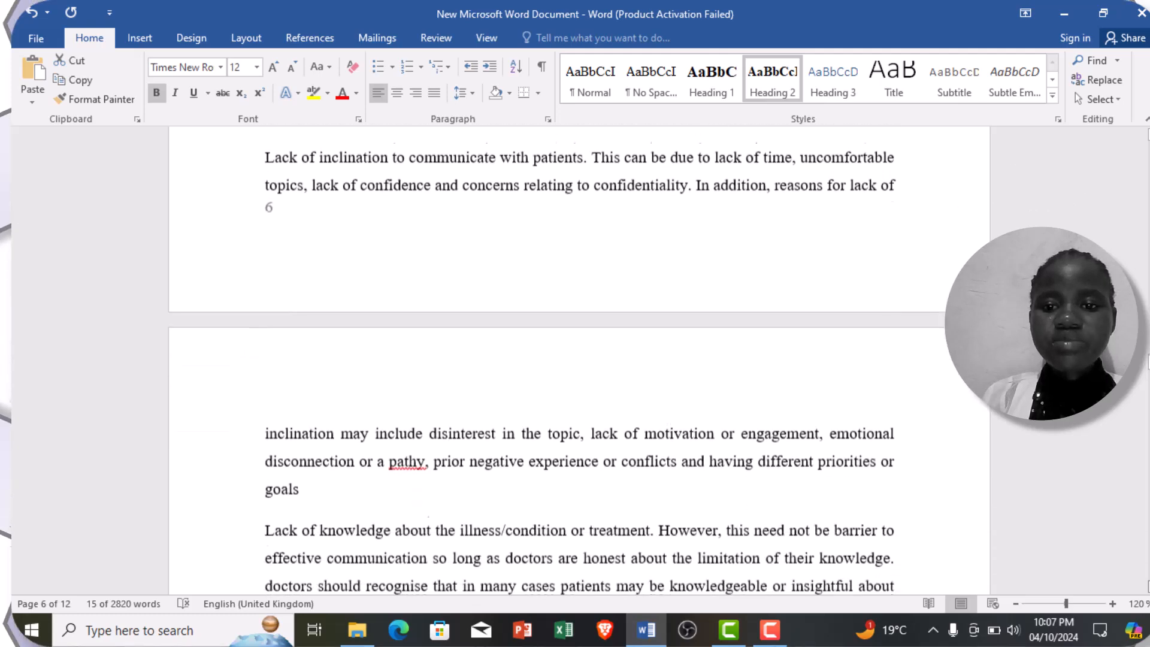
scroll(580, 360, down, 8)
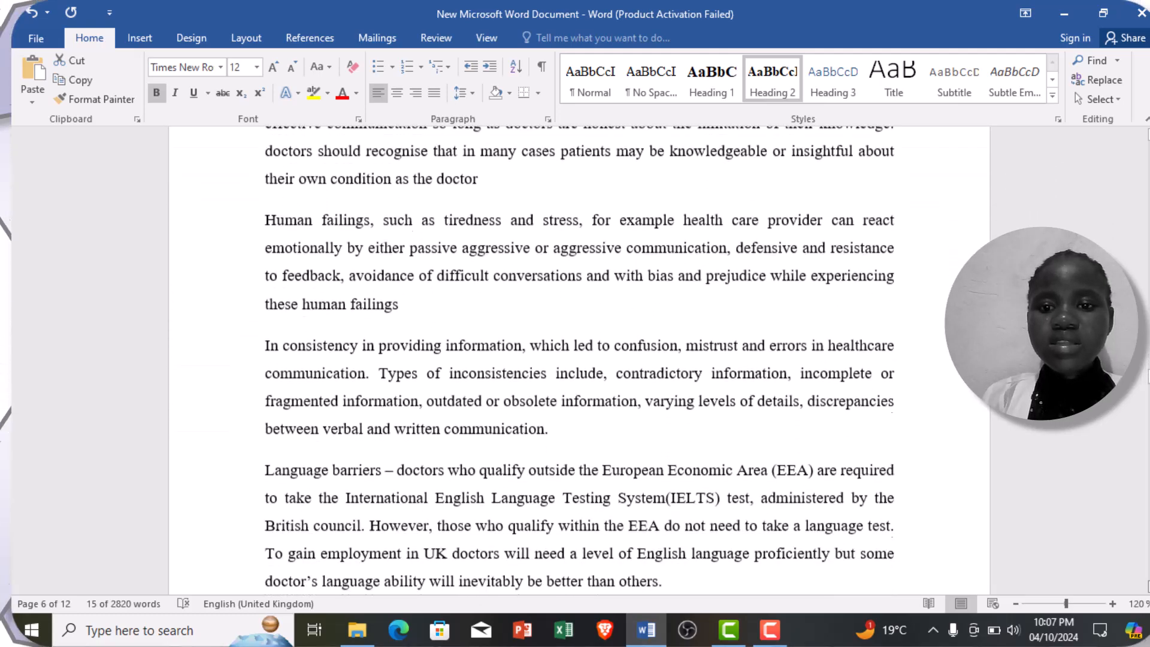
scroll(979, 563, down, 5)
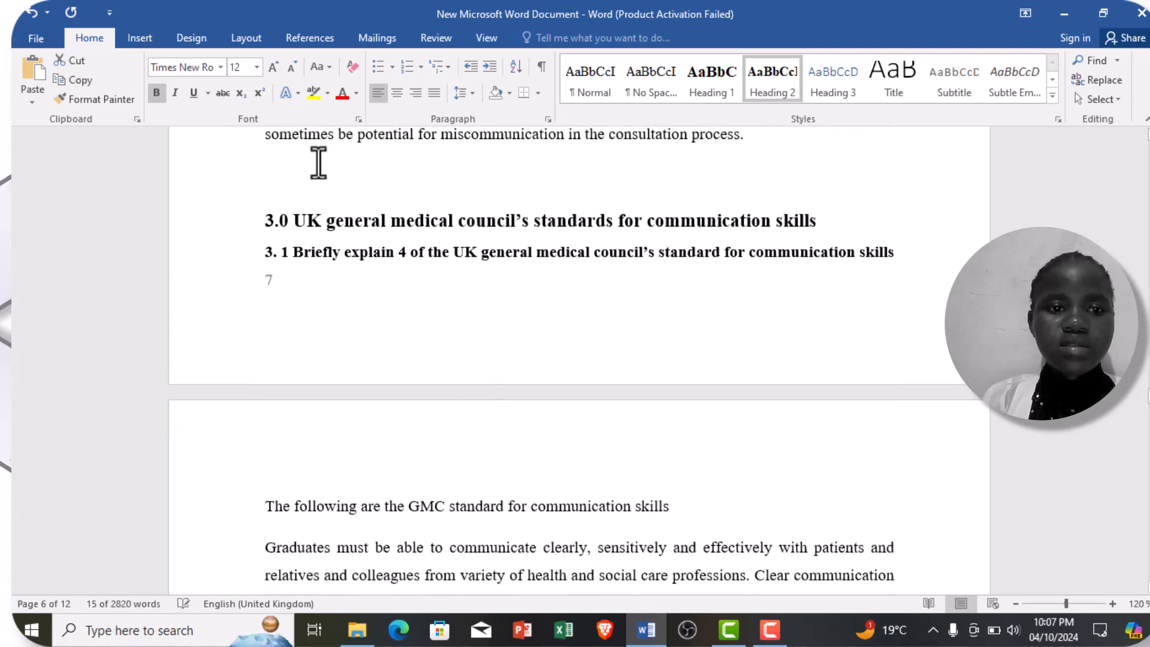
click(322, 164)
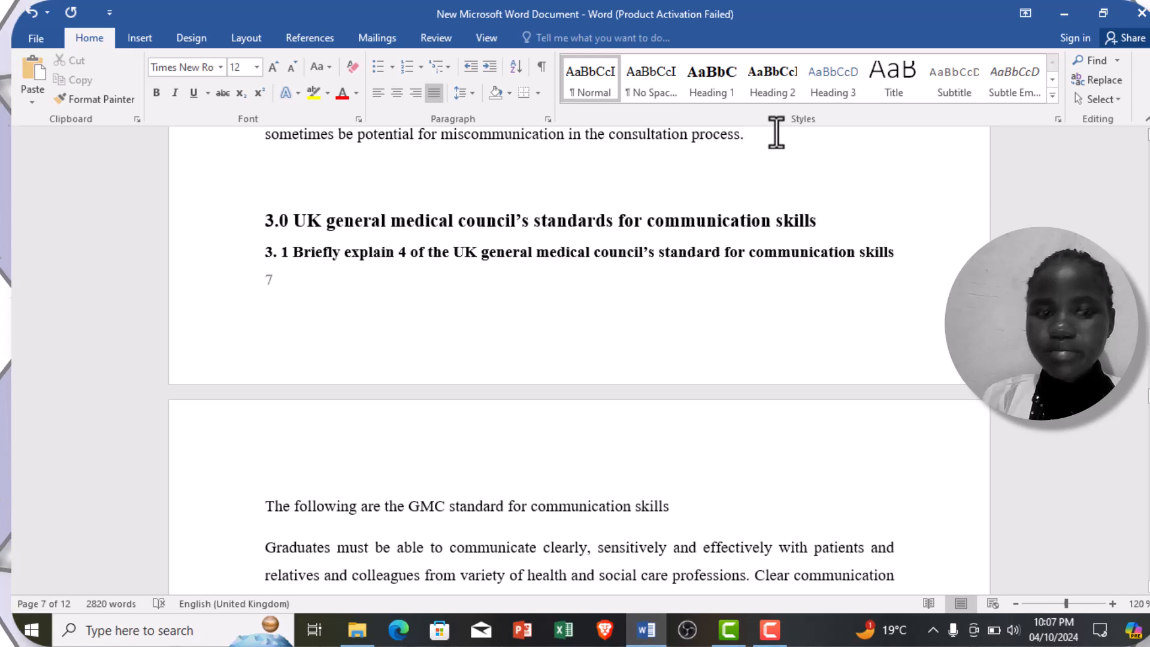
key(Return)
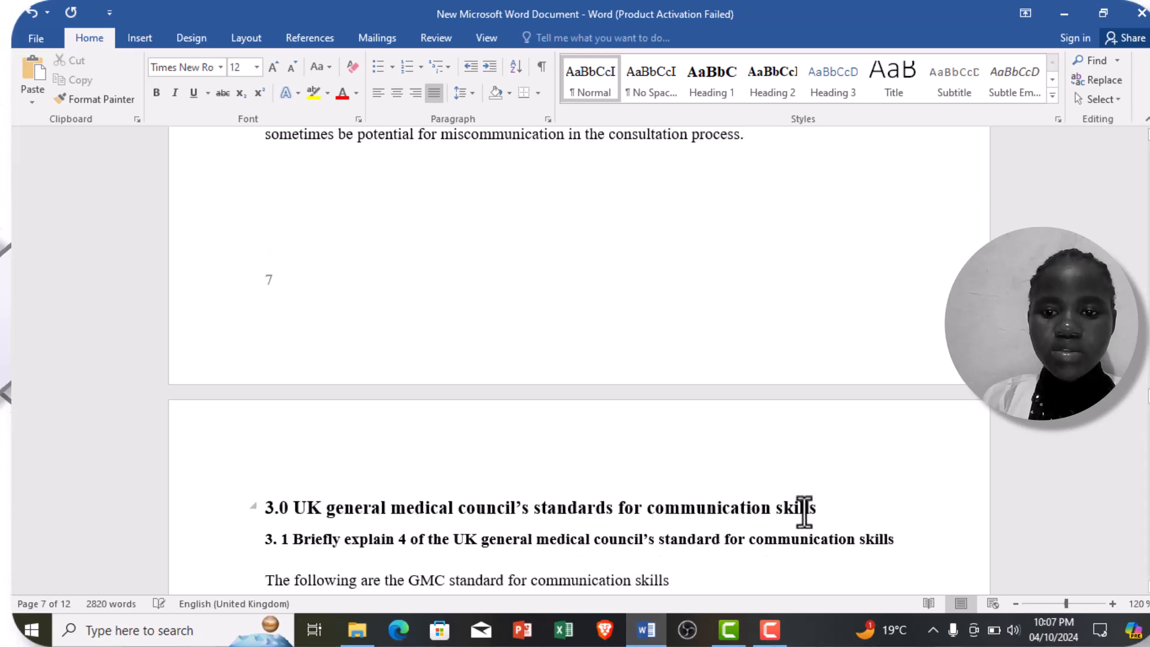
drag(766, 525, 232, 479)
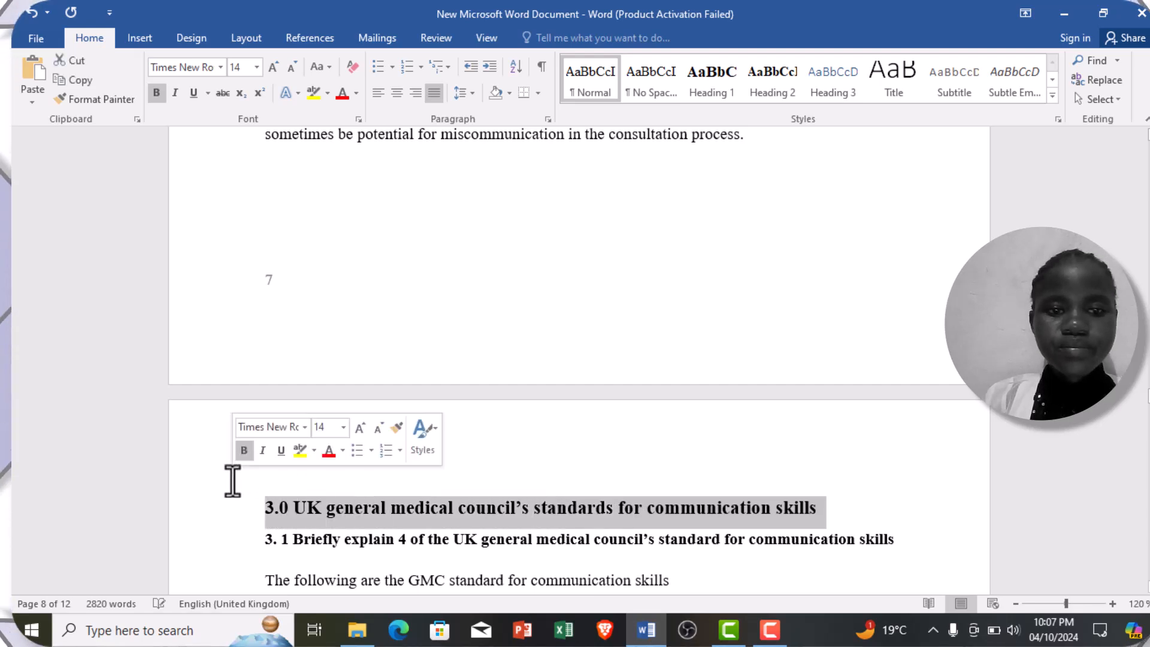
click(707, 87)
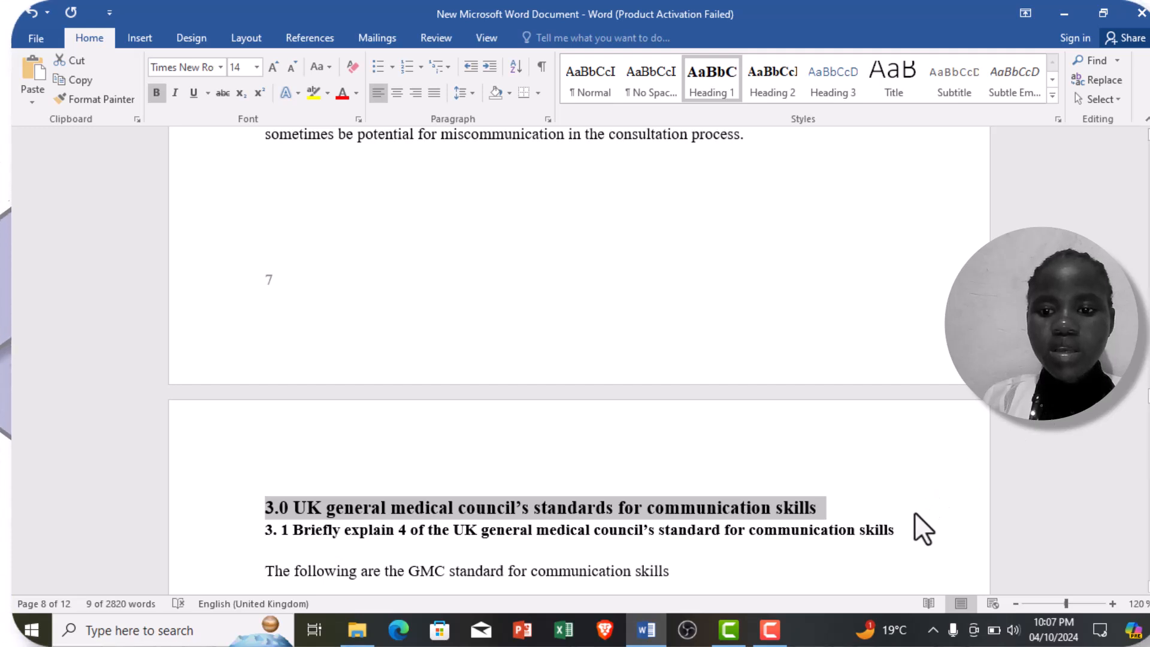
Step: Apply the Heading 2 style to the "3. 1 Briefly explain 4 of the UK general medical council's standard for communication skills" subheading
click(890, 540)
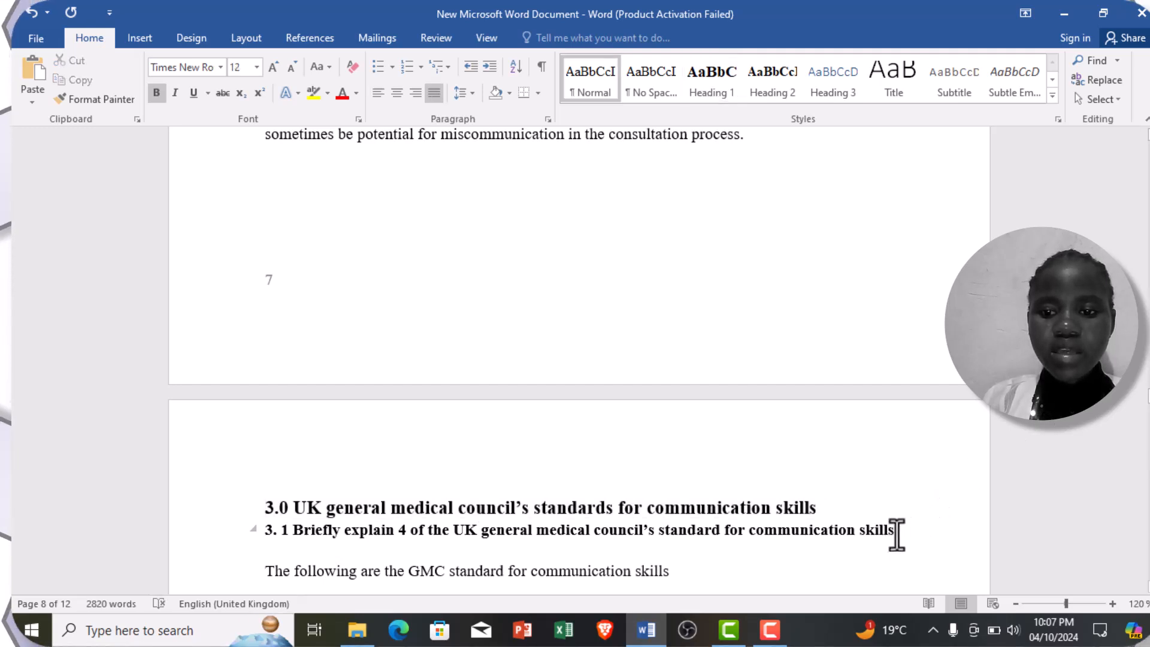
drag(897, 535, 256, 539)
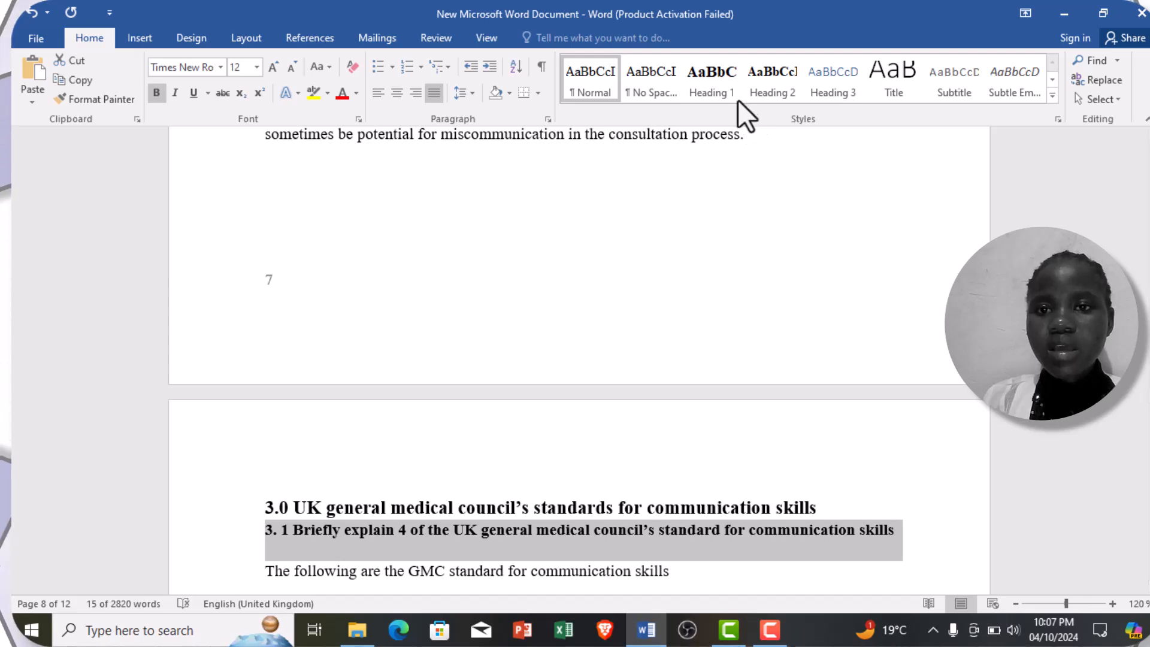
click(773, 93)
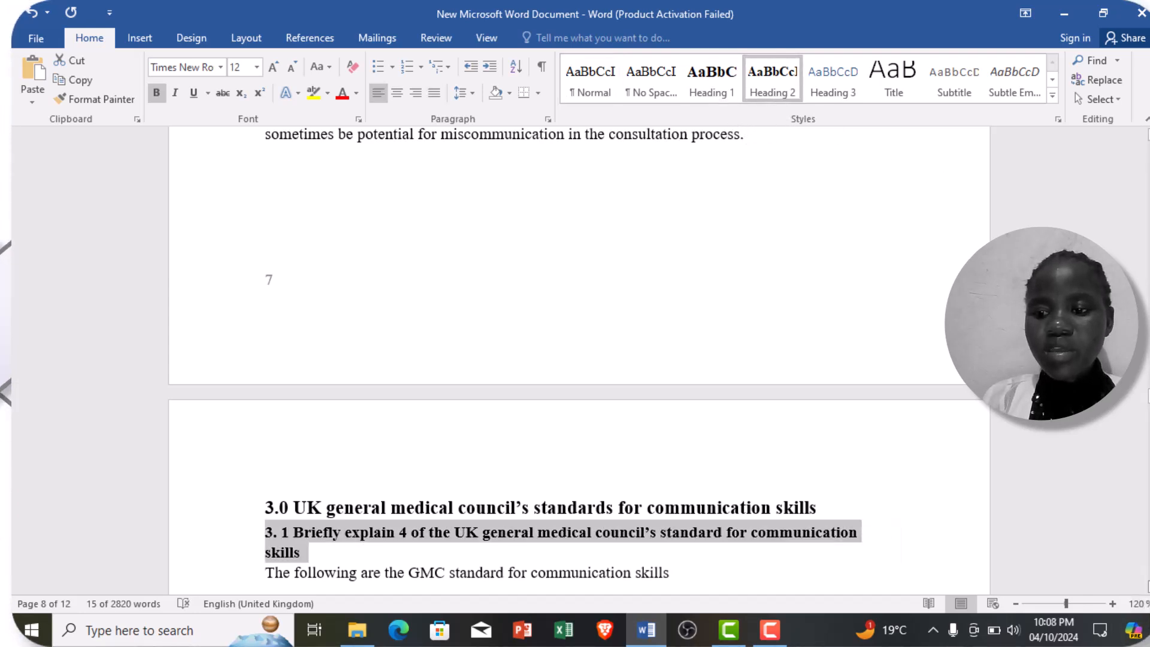
Step: Apply the Heading 1 style to the "4.0 Good communication skills expected of health care graduate include the ability to perform several skills." title on page 9
scroll(1148, 586, down, 3)
scroll(1148, 586, down, 10)
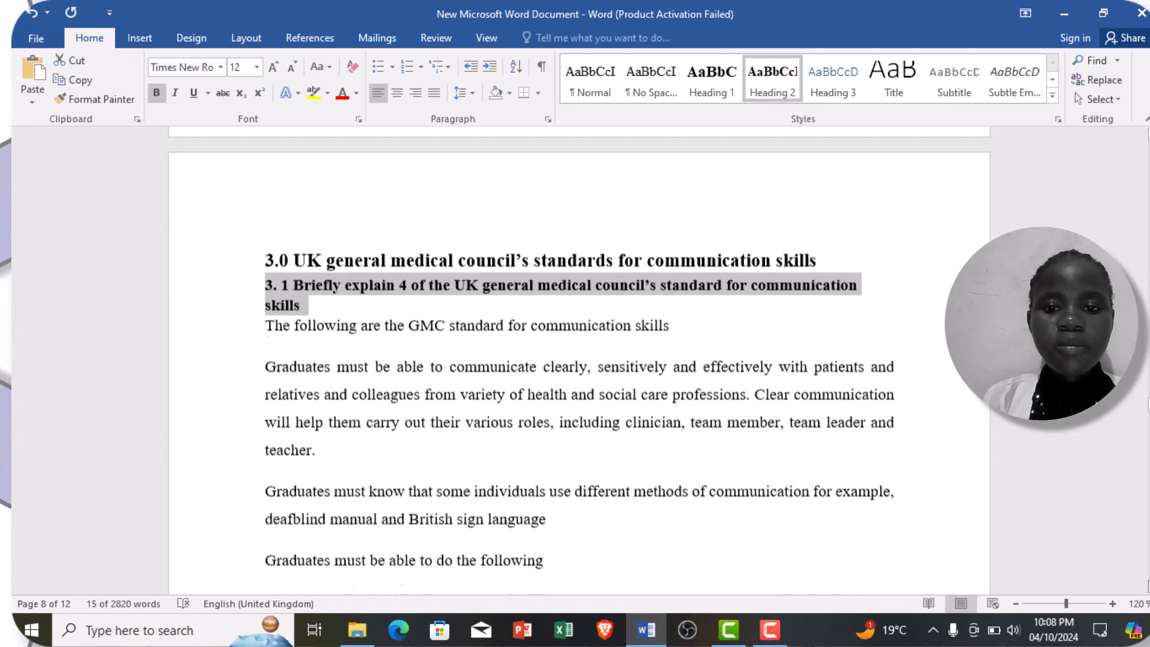
scroll(1148, 586, down, 10)
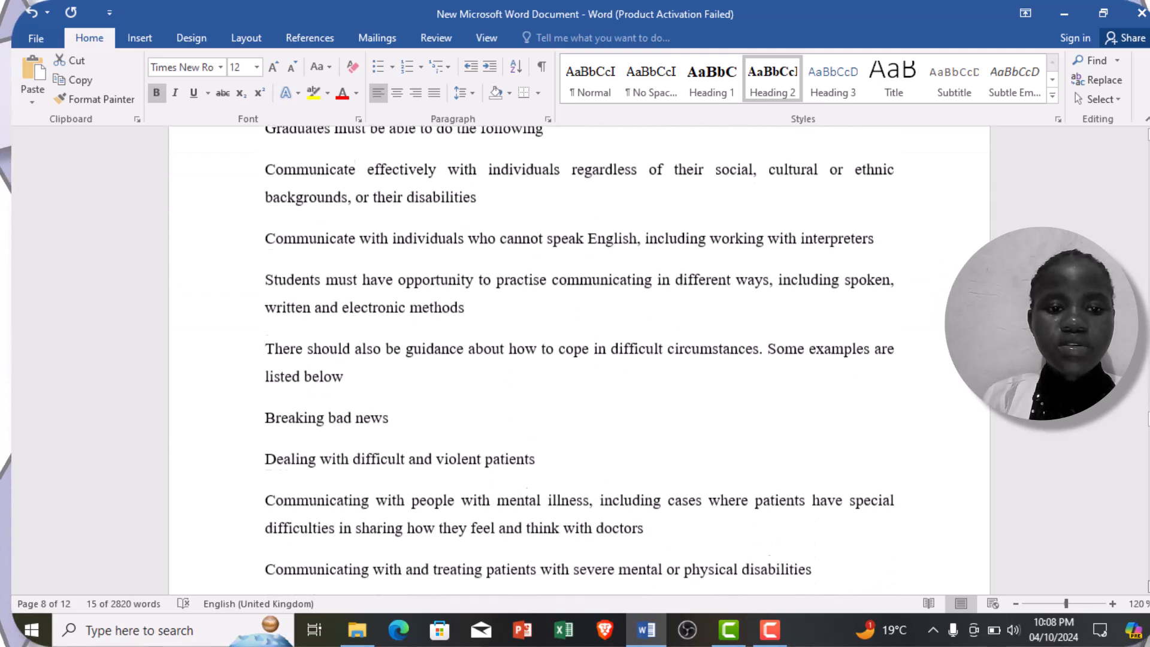
scroll(1147, 586, down, 10)
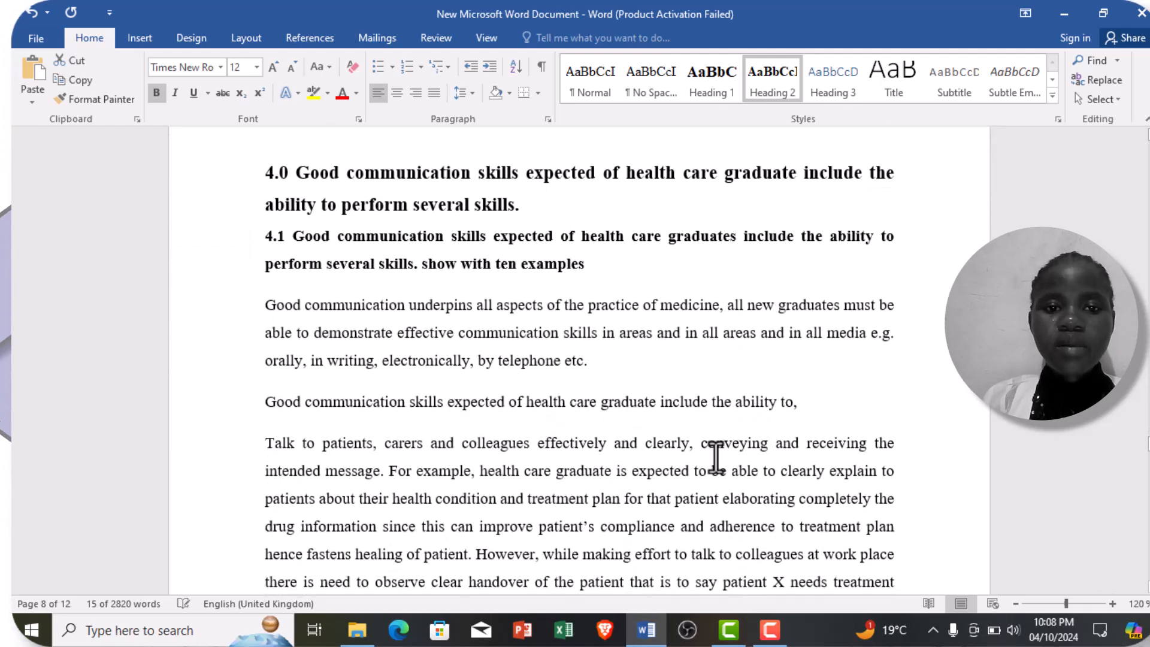
click(536, 211)
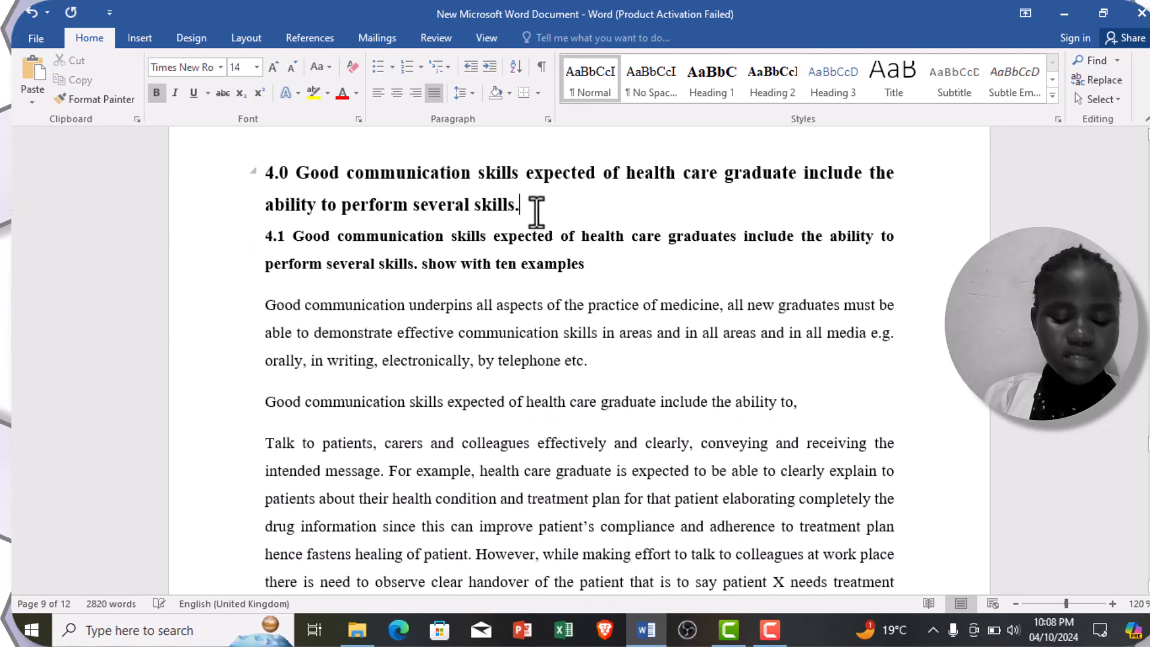
drag(536, 211, 258, 180)
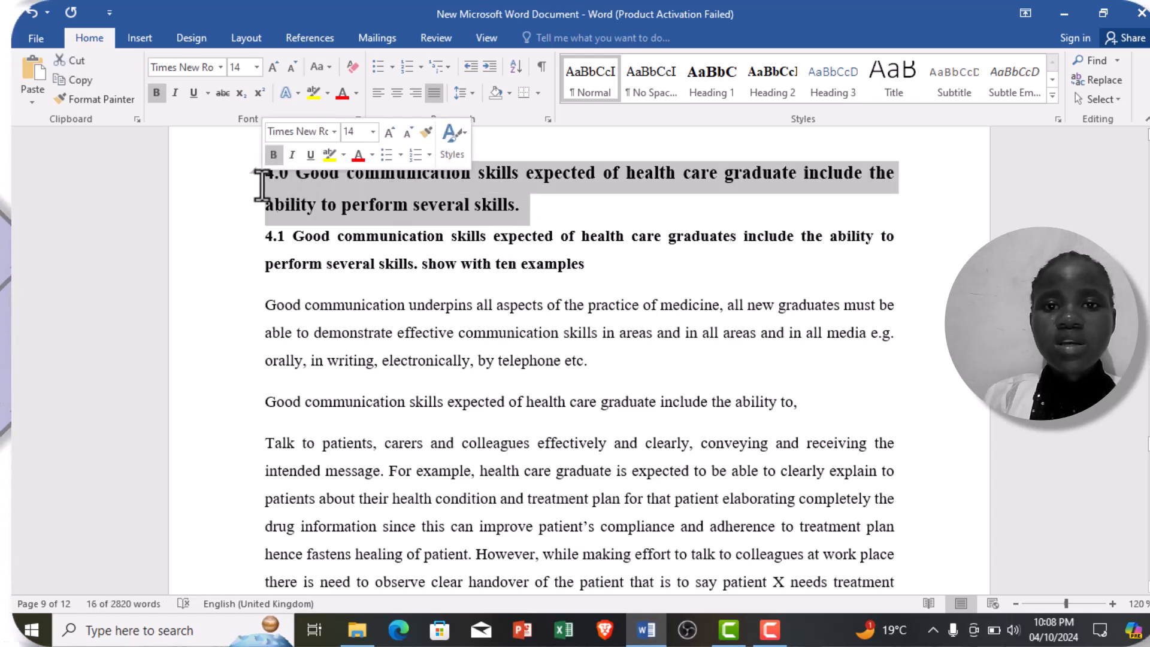
click(697, 73)
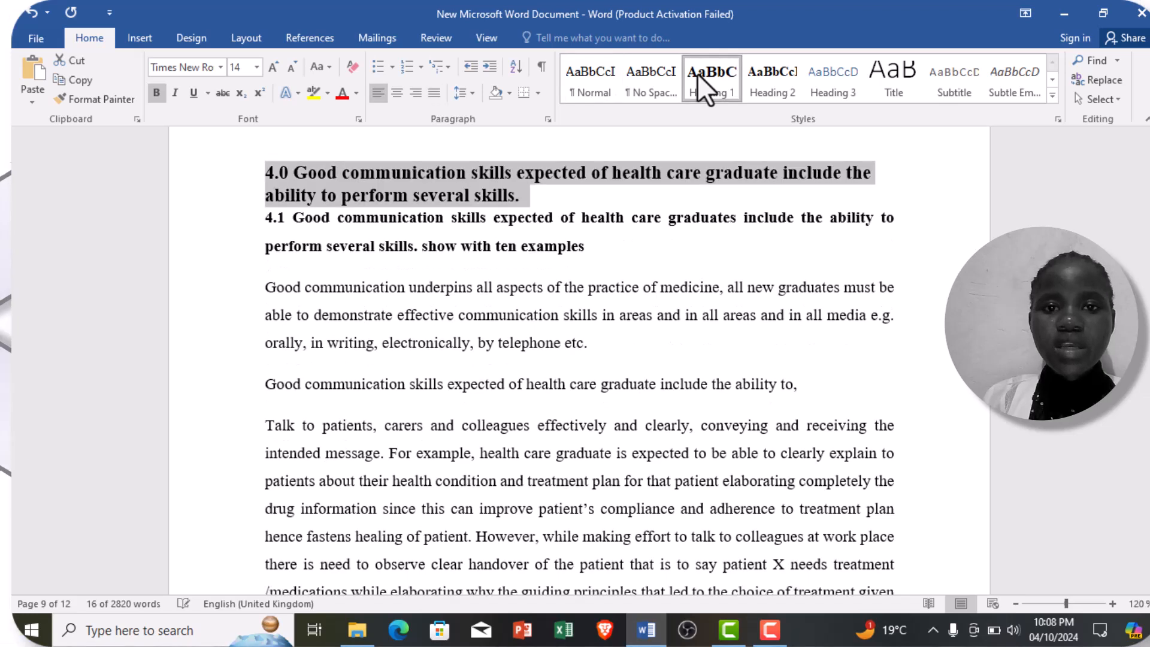
Step: Try to apply the Heading 2 style to the 4.1 subheading about good communication skills with ten examples
click(585, 246)
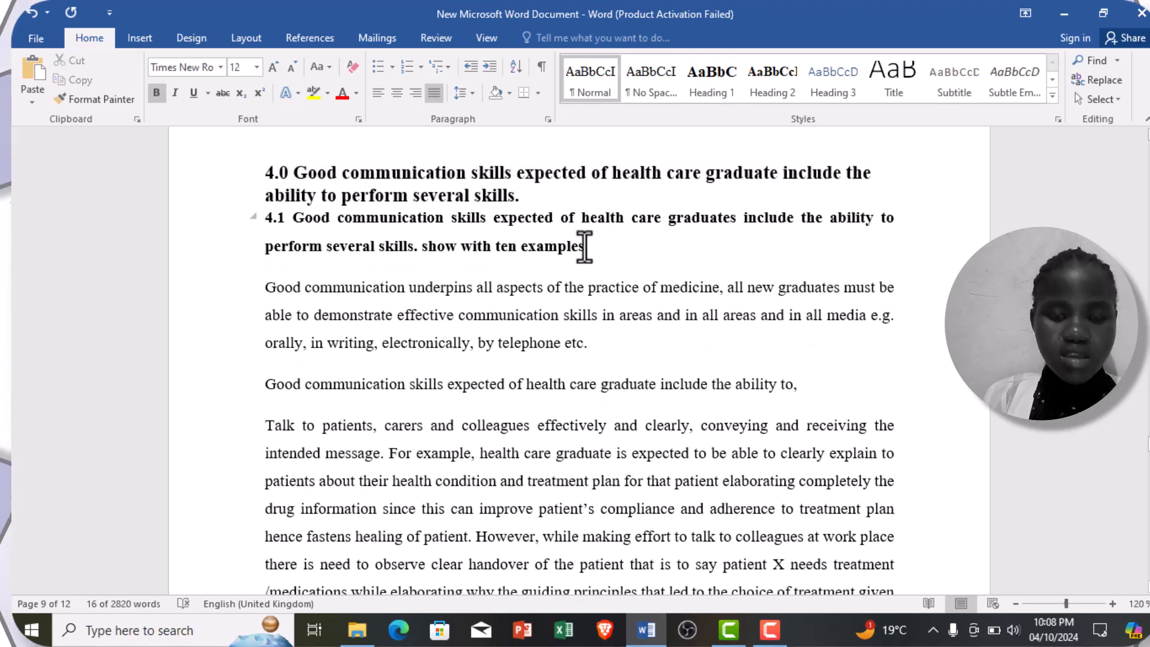
drag(585, 247, 267, 231)
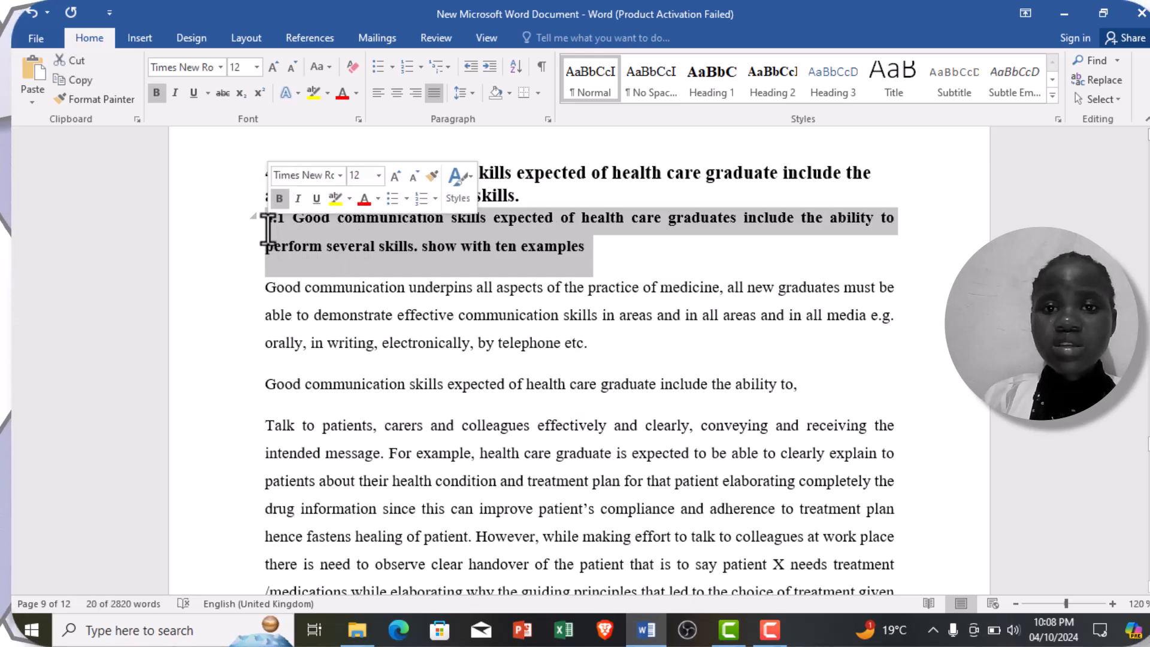
click(760, 88)
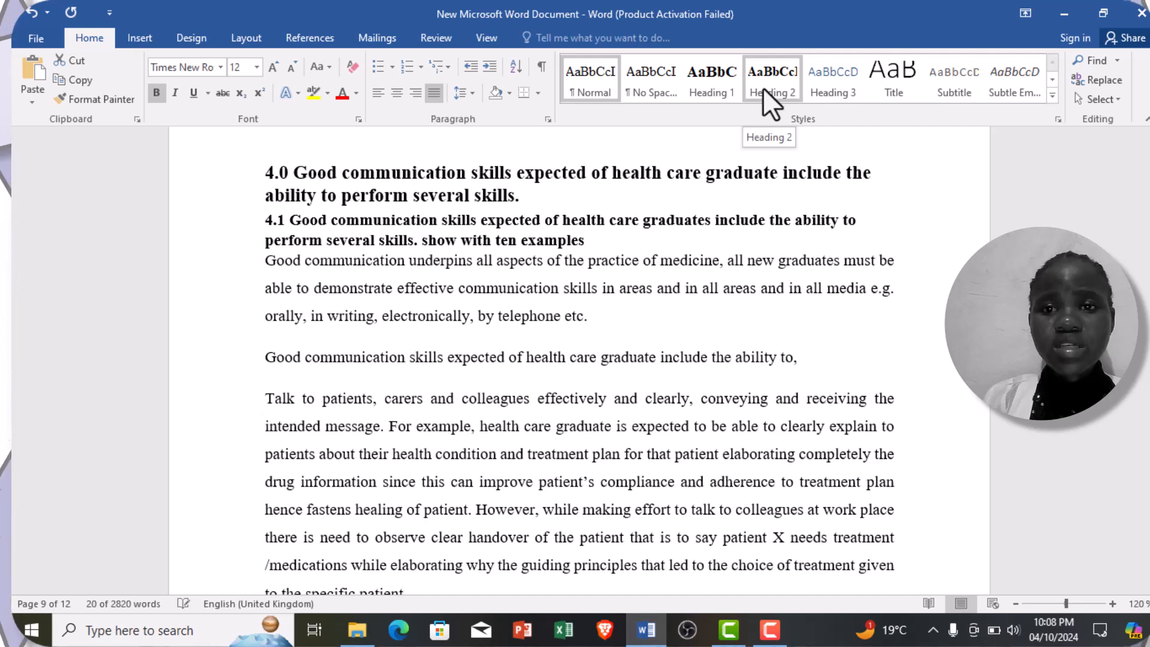
key(ctrl+z)
drag(1034, 217, 778, 90)
click(777, 88)
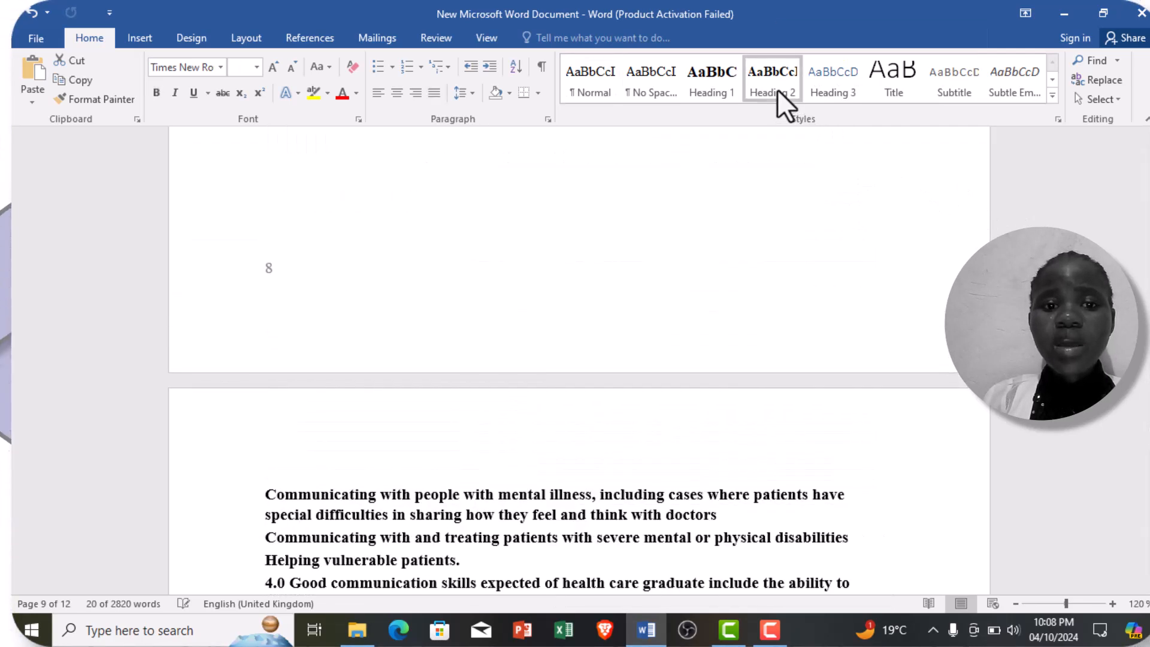
Step: Undo the latest Heading 2 change and the Heading 1 style on the 4.0 title
key(ctrl+z)
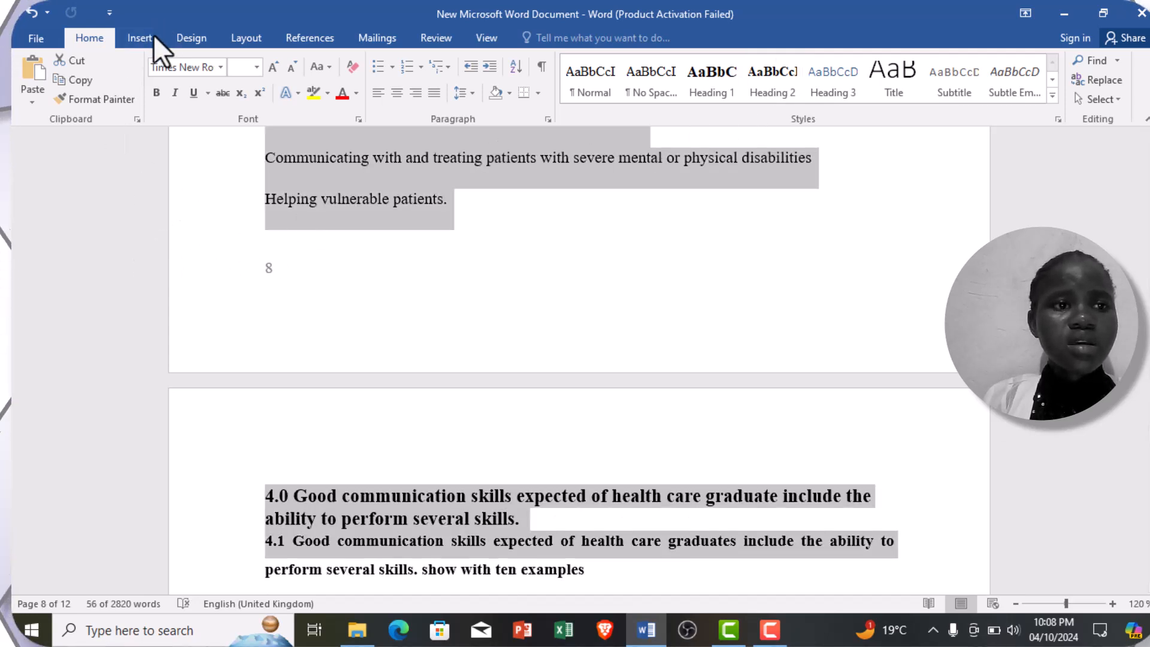
click(30, 16)
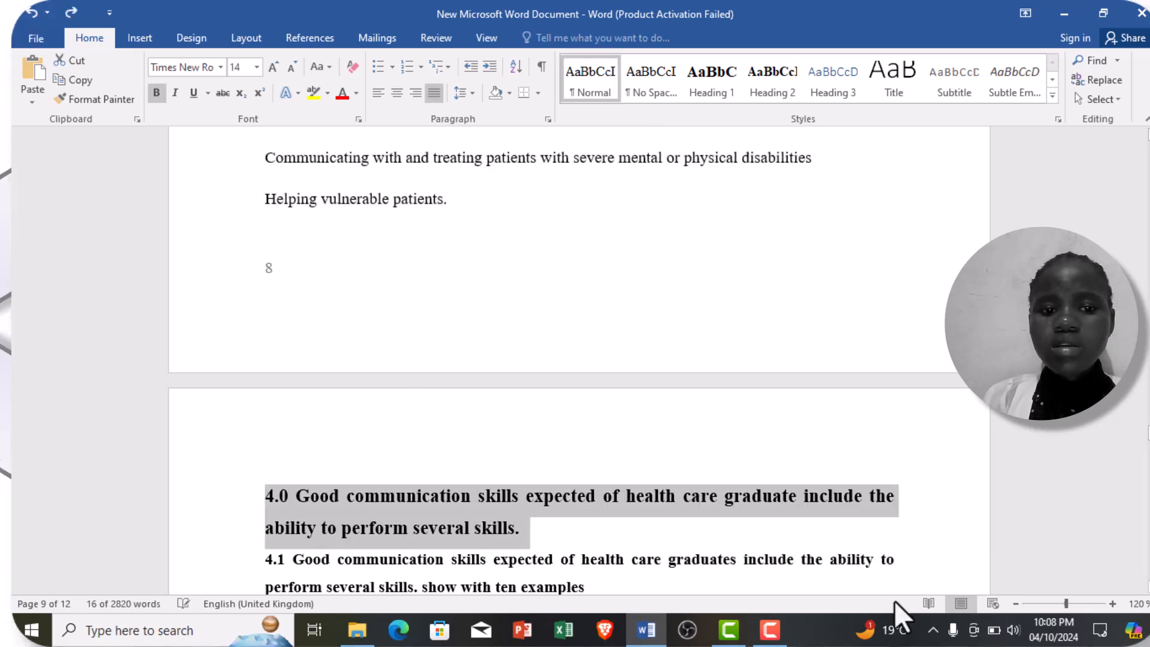
Step: Apply the Heading 2 style to the two-line "4.1 Good communication skills expected of health care graduates" subheading on page 9
click(1149, 587)
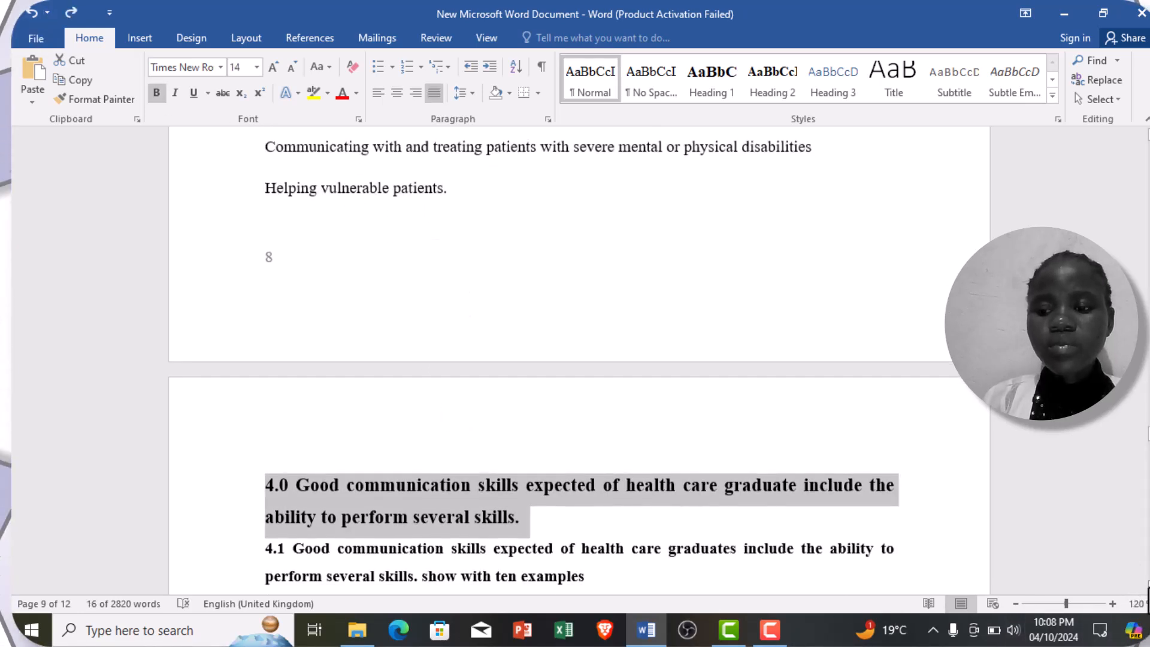
click(1149, 589)
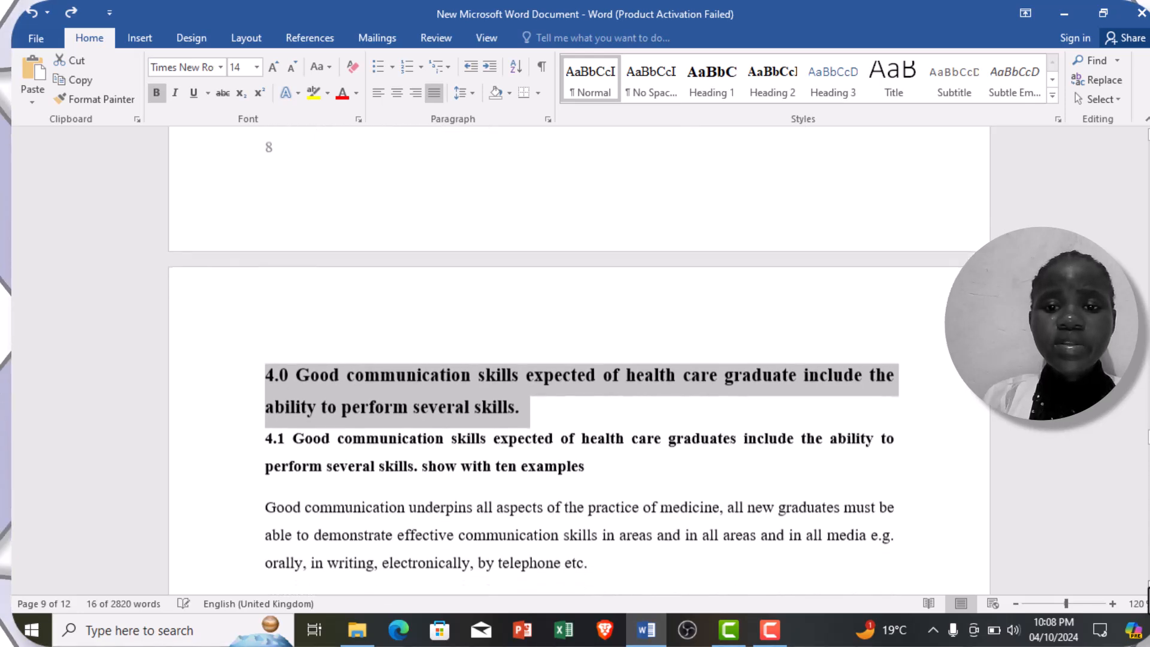
click(599, 467)
drag(599, 467, 264, 455)
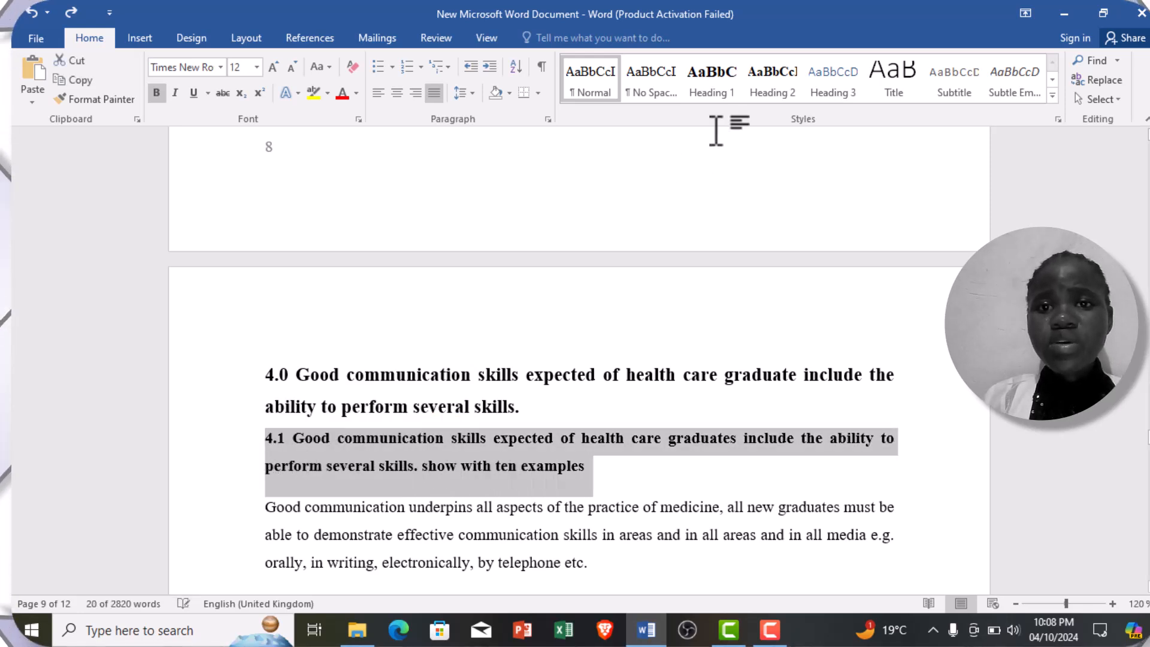
click(782, 77)
click(785, 77)
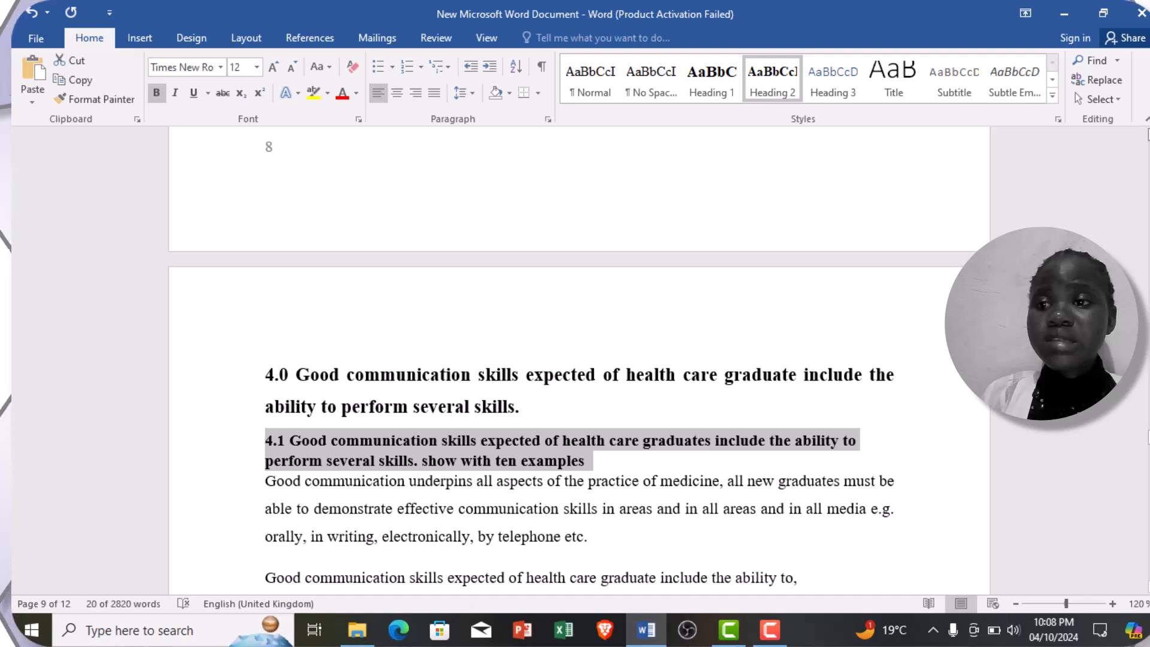
Step: Review the heading and body text styles from page 9 back to page 1 and place the cursor in the INTRODUCTION title
scroll(579, 360, up, 4)
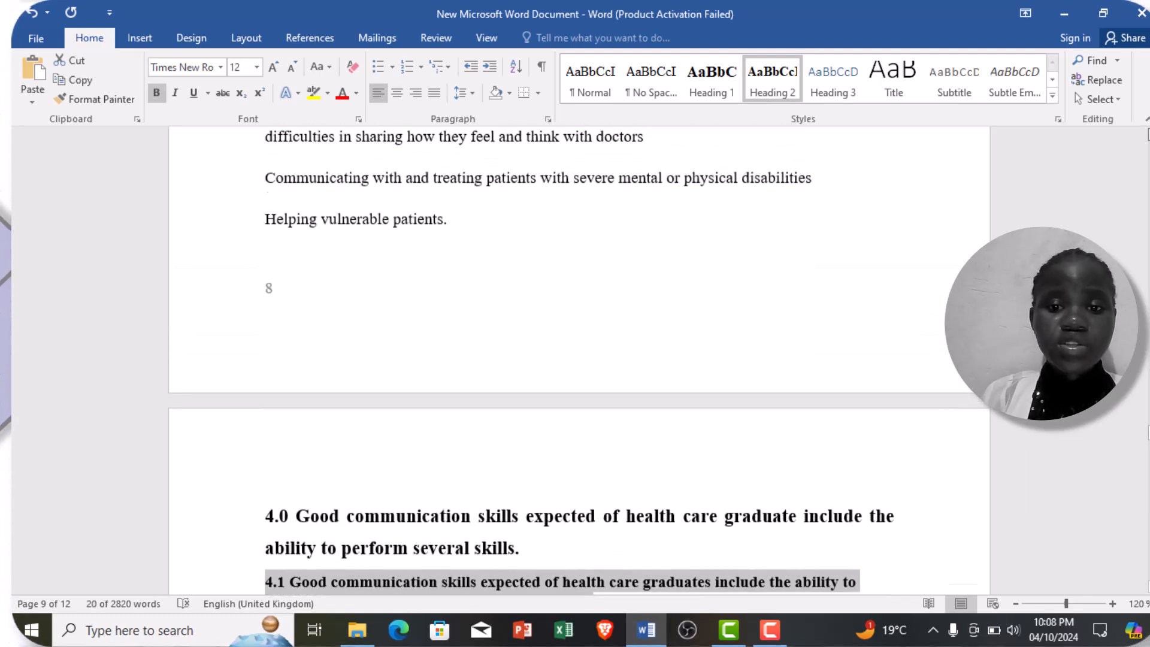
scroll(578, 359, up, 2)
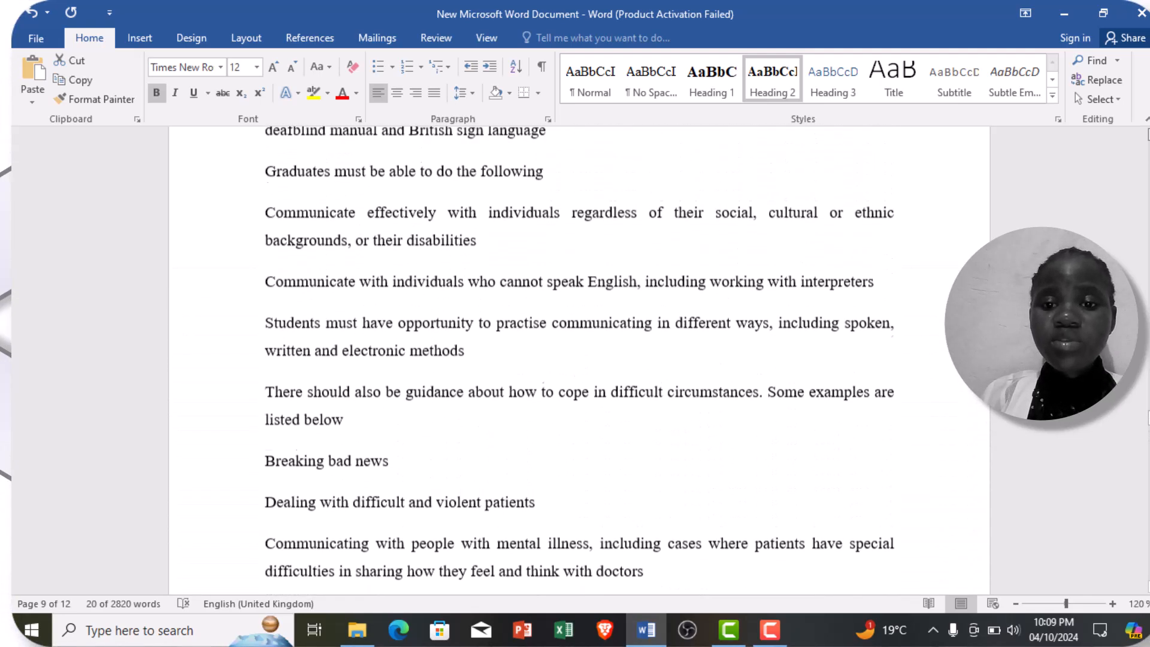
scroll(578, 359, up, 7)
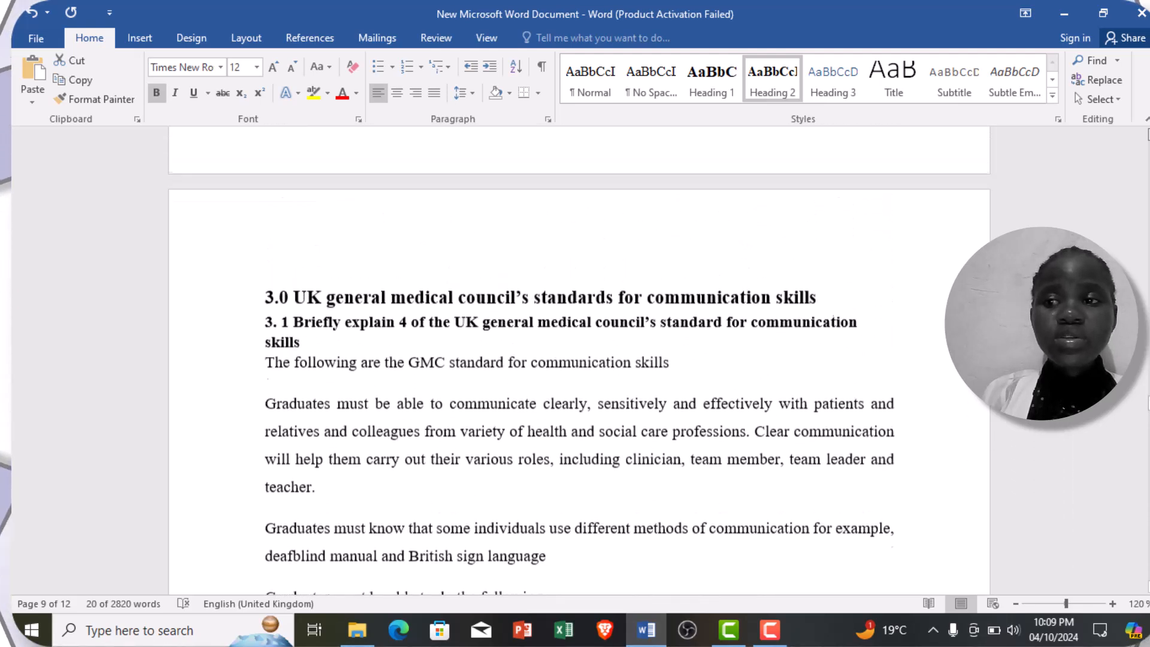
scroll(579, 360, up, 2)
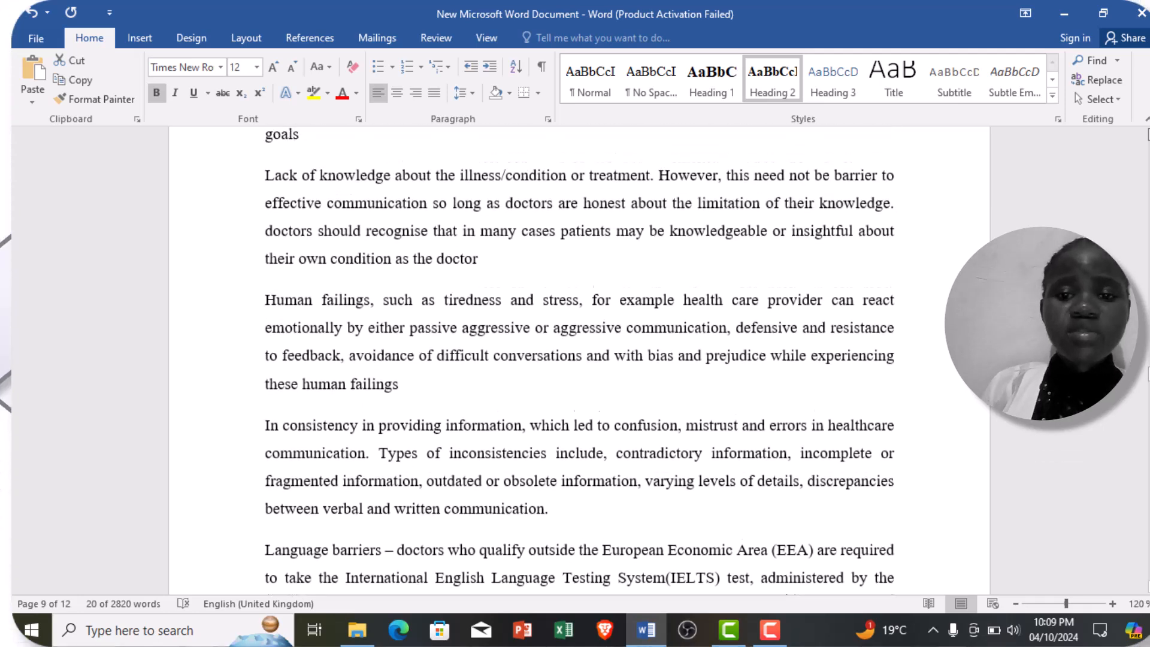
scroll(579, 360, up, 9)
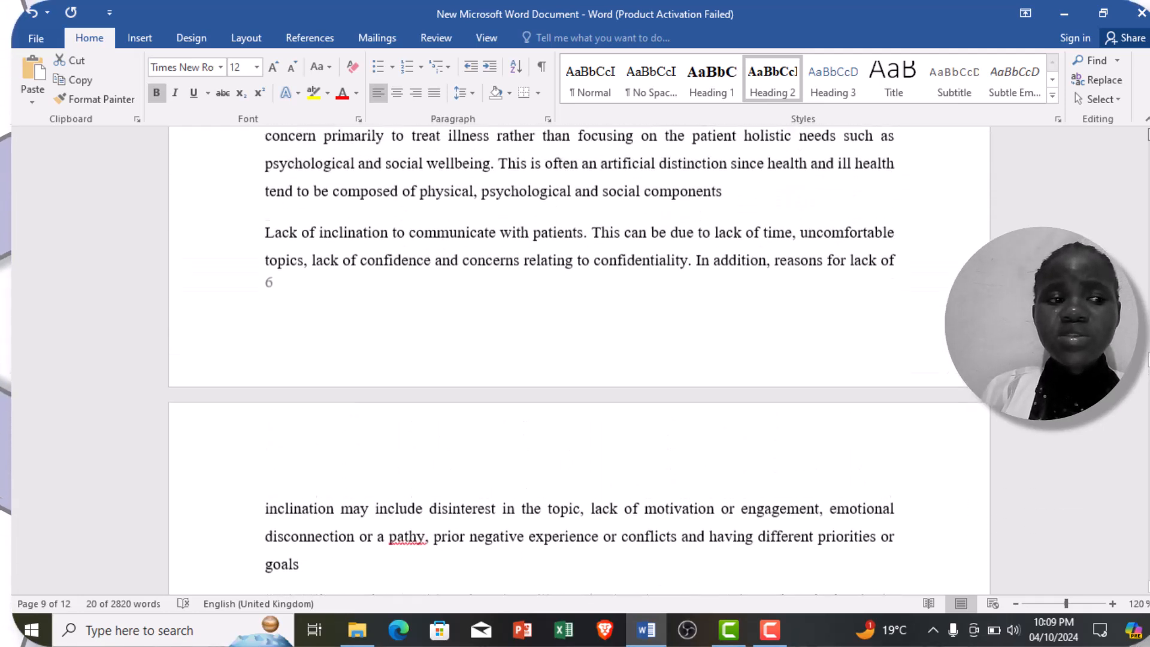
scroll(579, 359, up, 2)
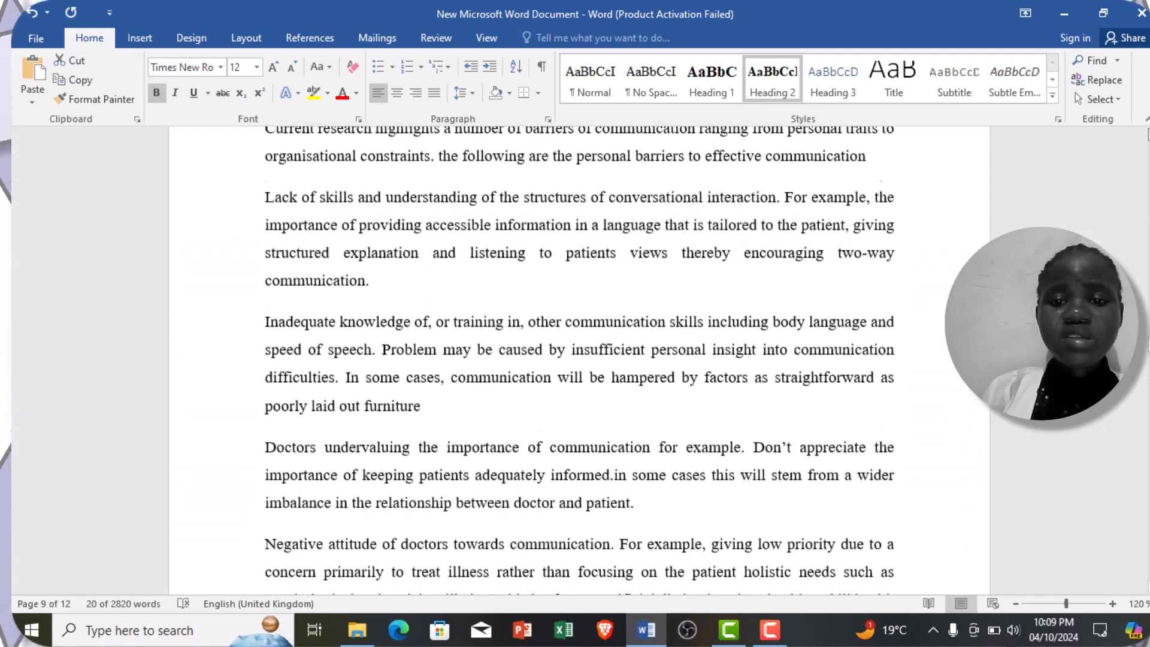
scroll(578, 360, up, 8)
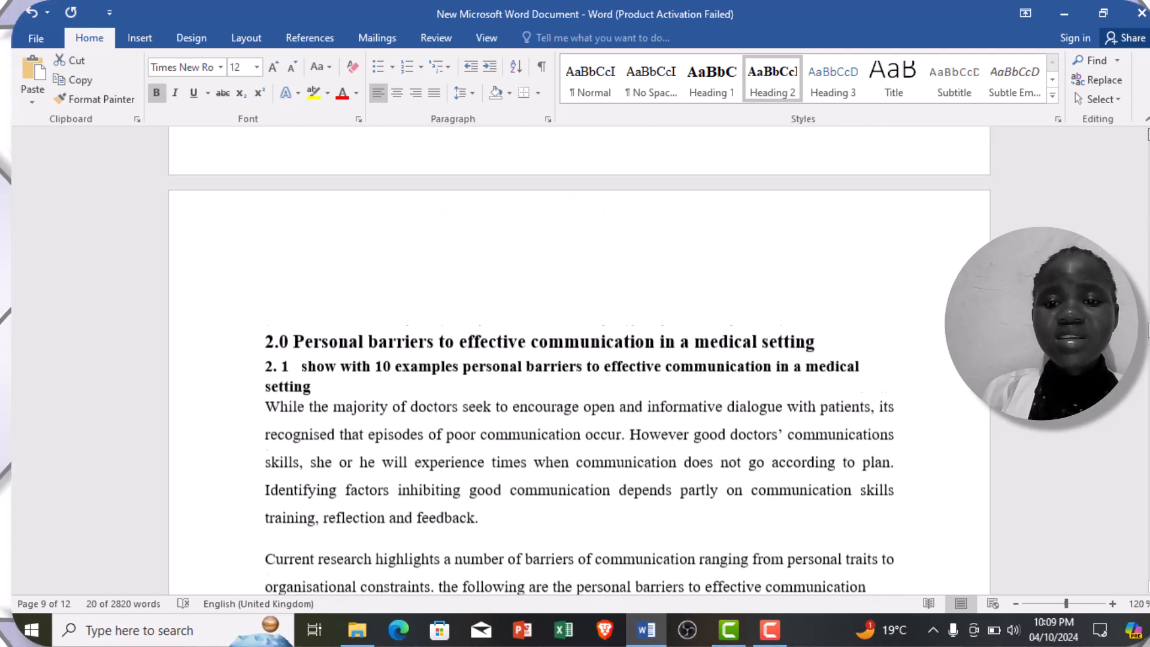
scroll(579, 360, up, 2)
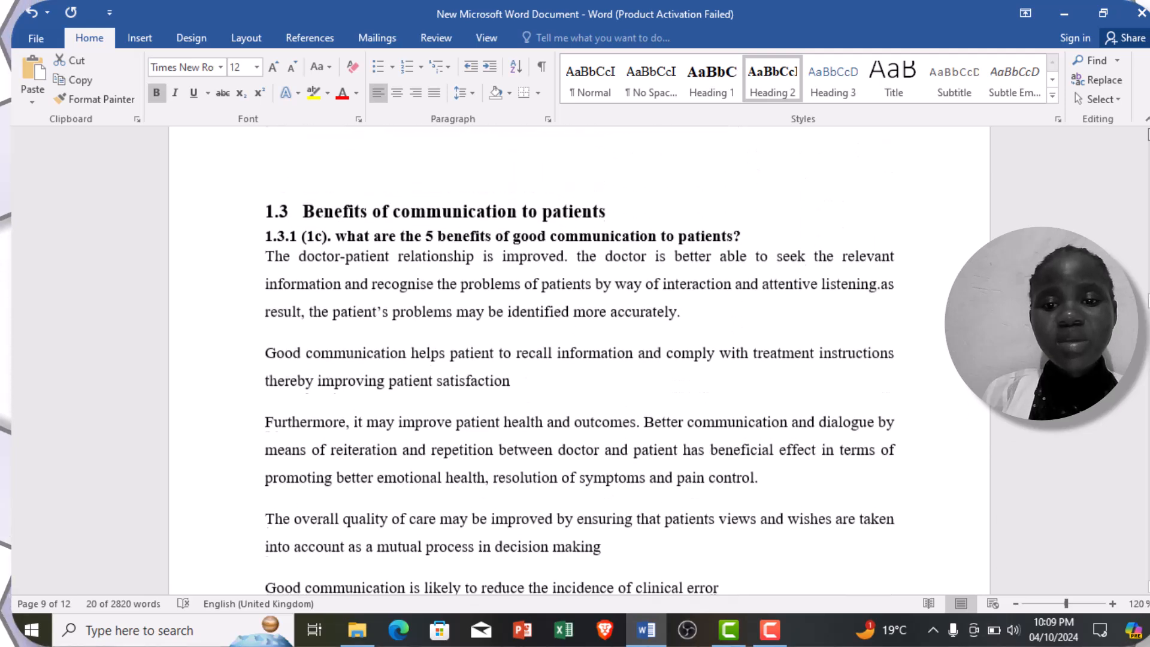
scroll(579, 359, up, 8)
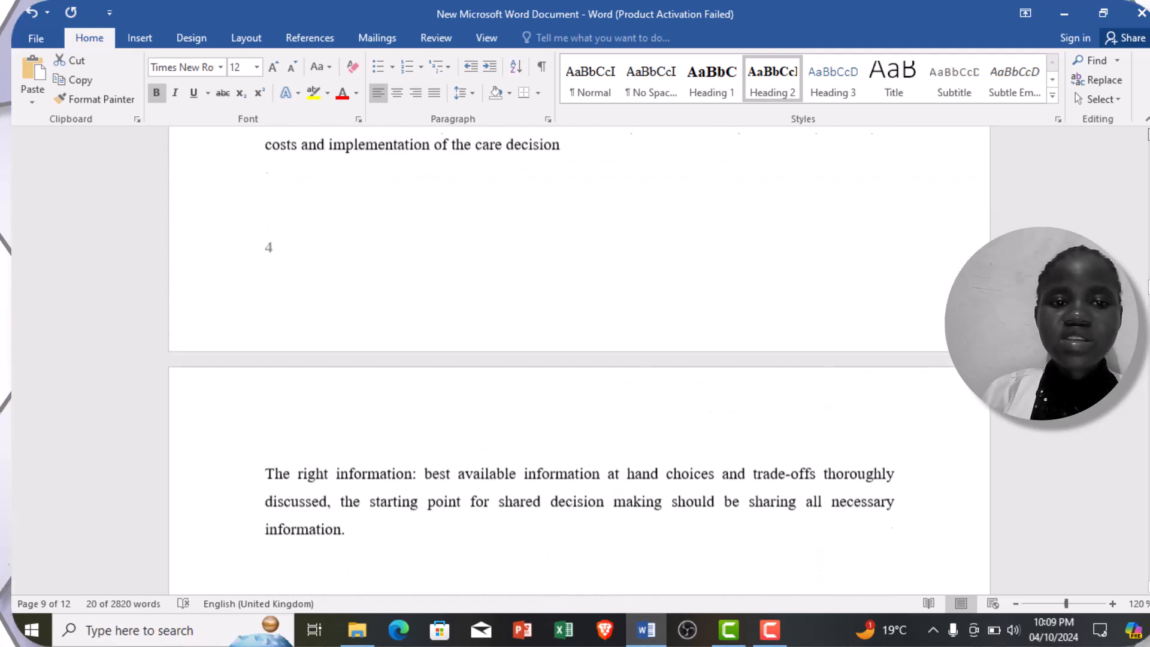
scroll(578, 359, up, 4)
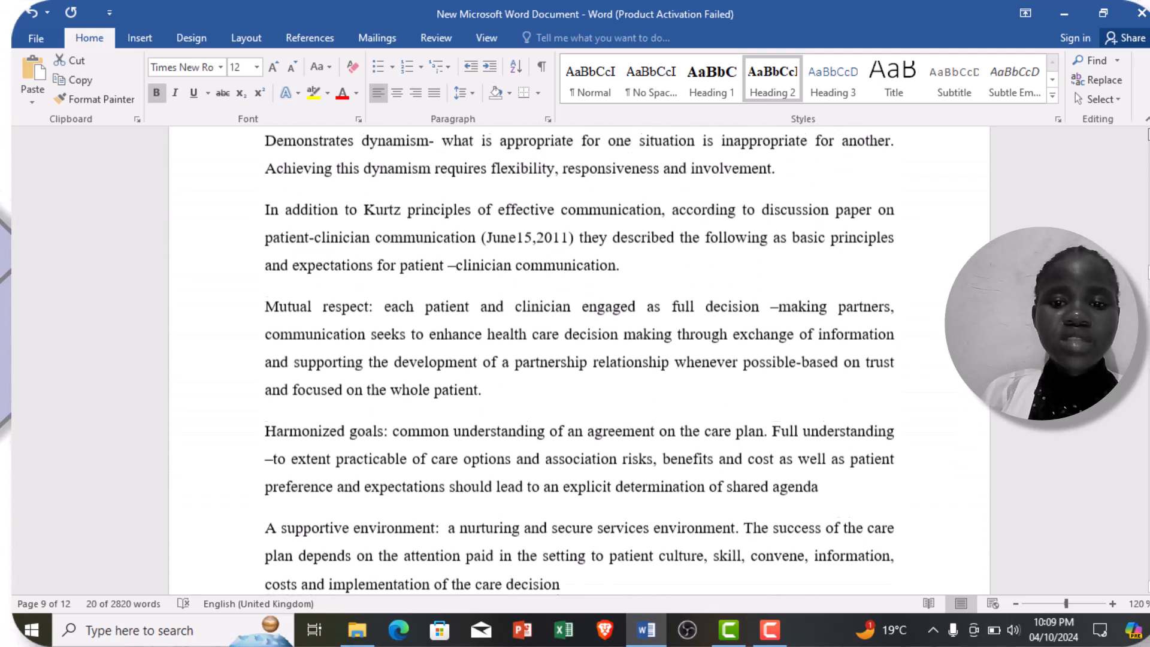
scroll(579, 359, up, 12)
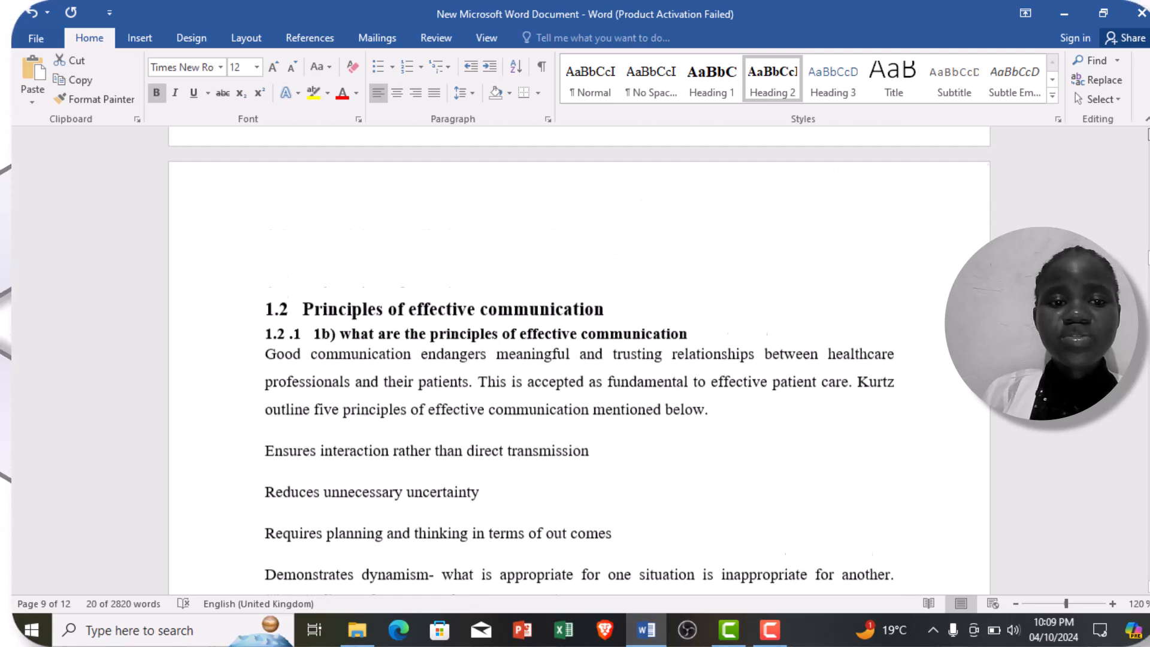
scroll(579, 359, up, 8)
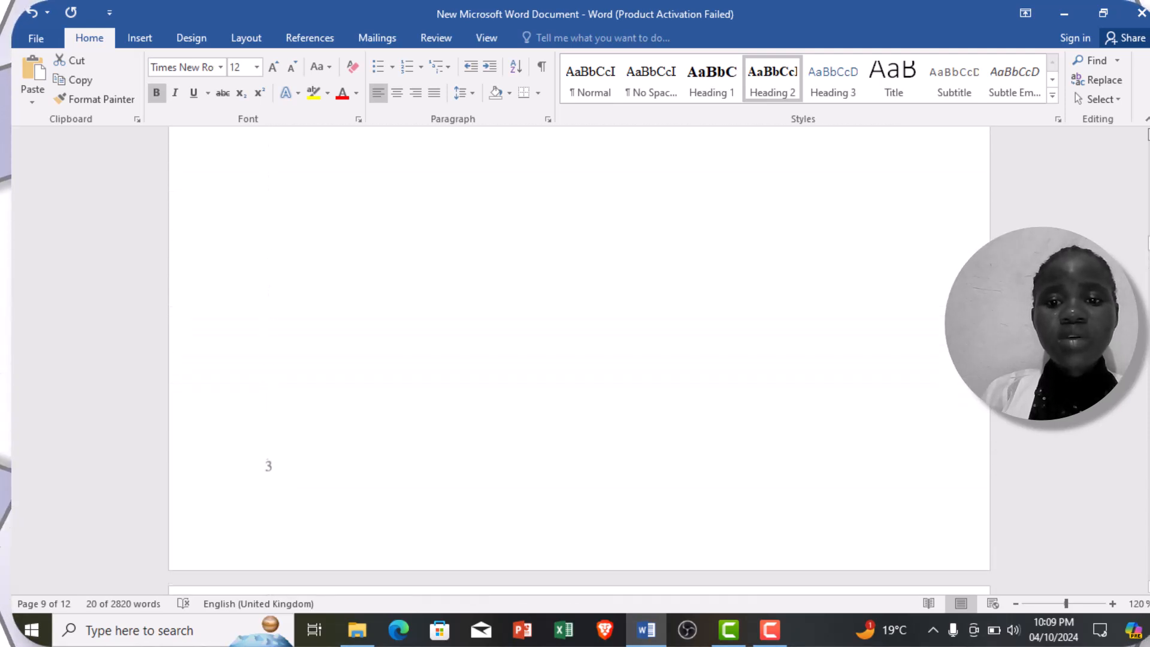
scroll(579, 359, up, 8)
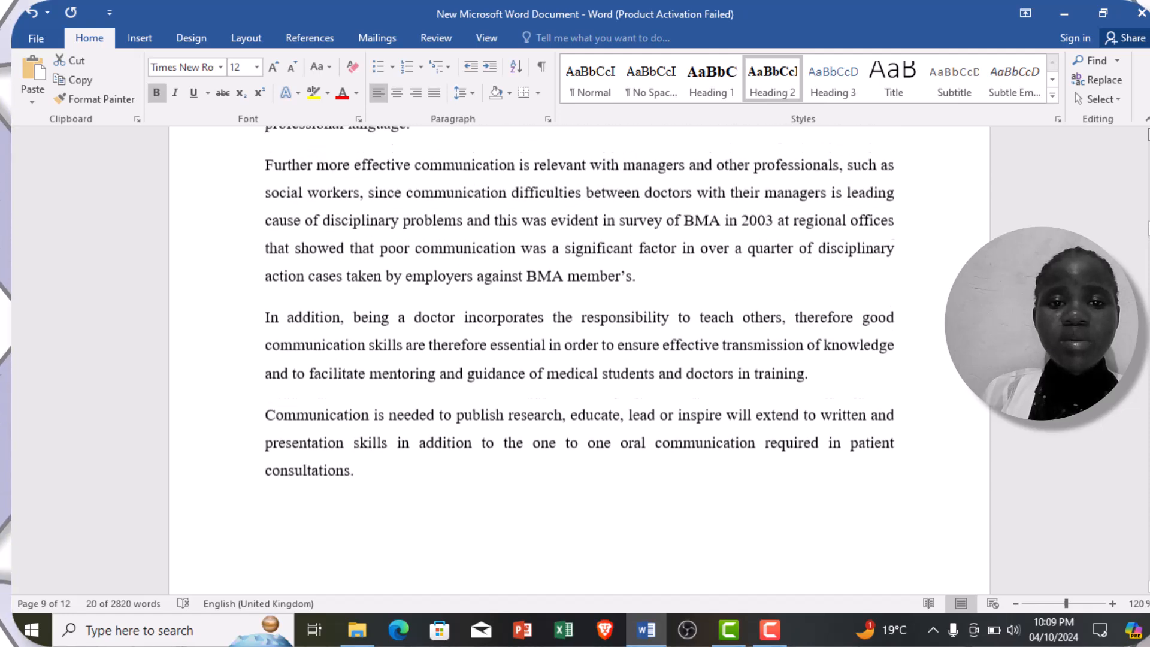
scroll(579, 360, up, 8)
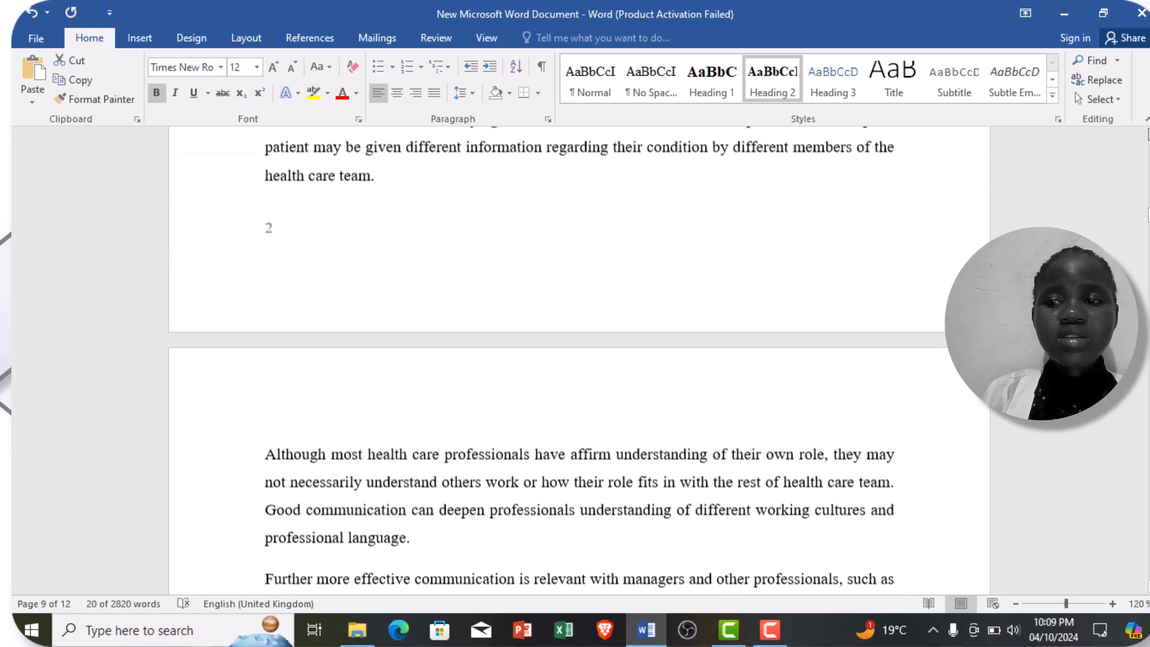
scroll(578, 359, up, 8)
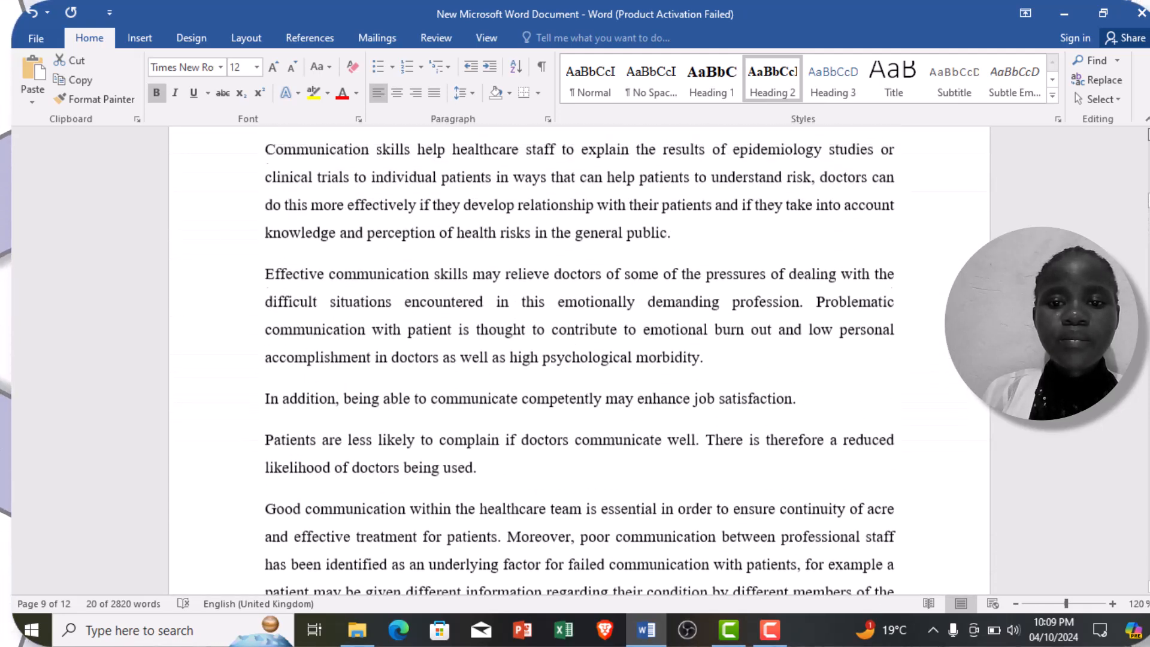
scroll(579, 360, up, 8)
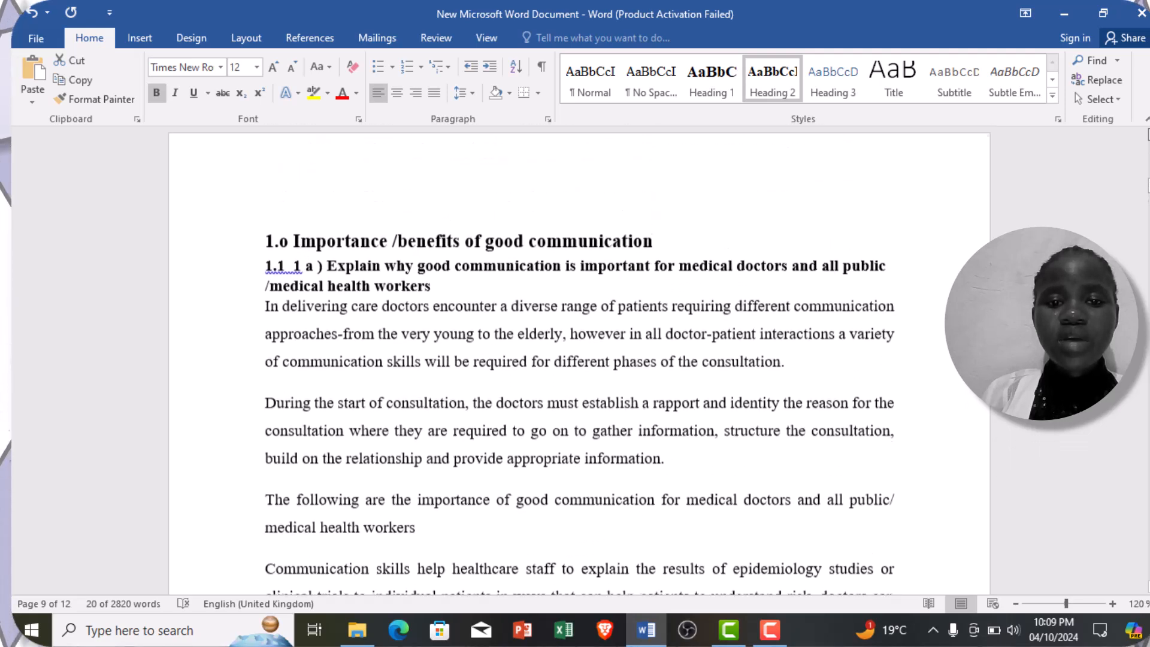
scroll(579, 360, up, 8)
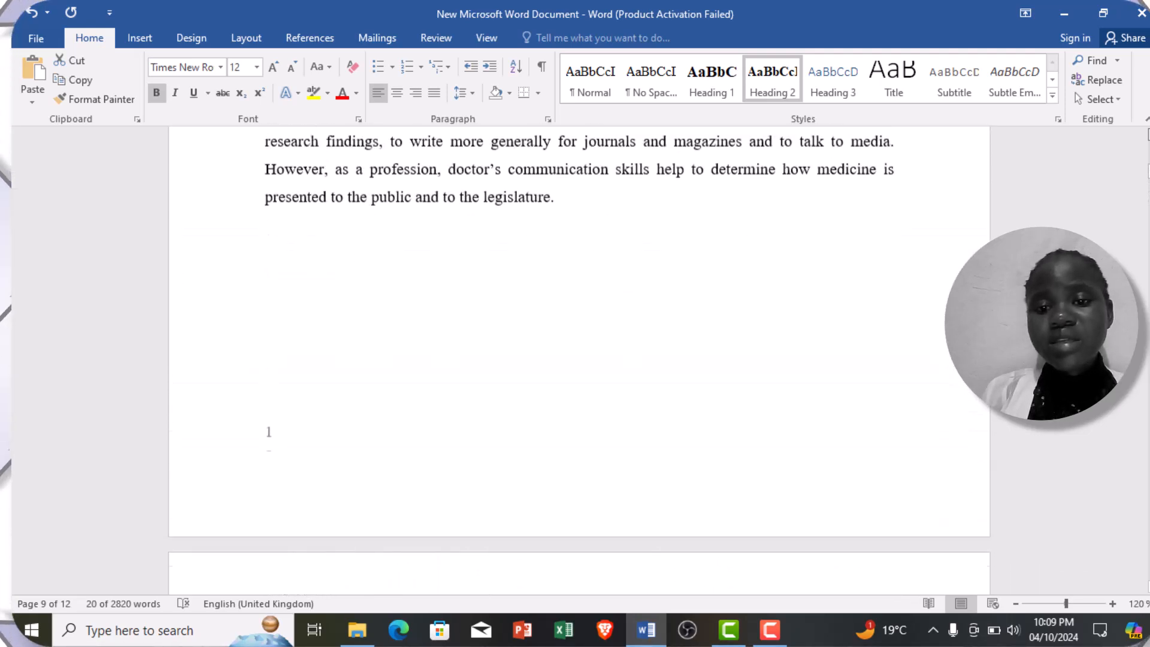
scroll(578, 360, up, 6)
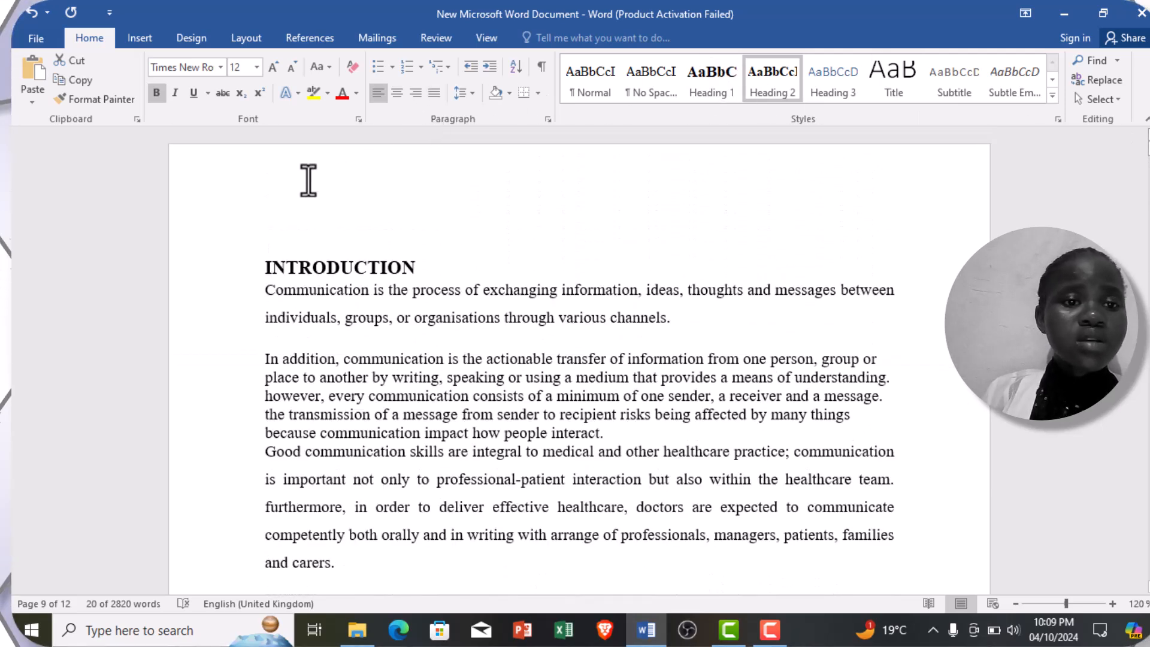
click(280, 192)
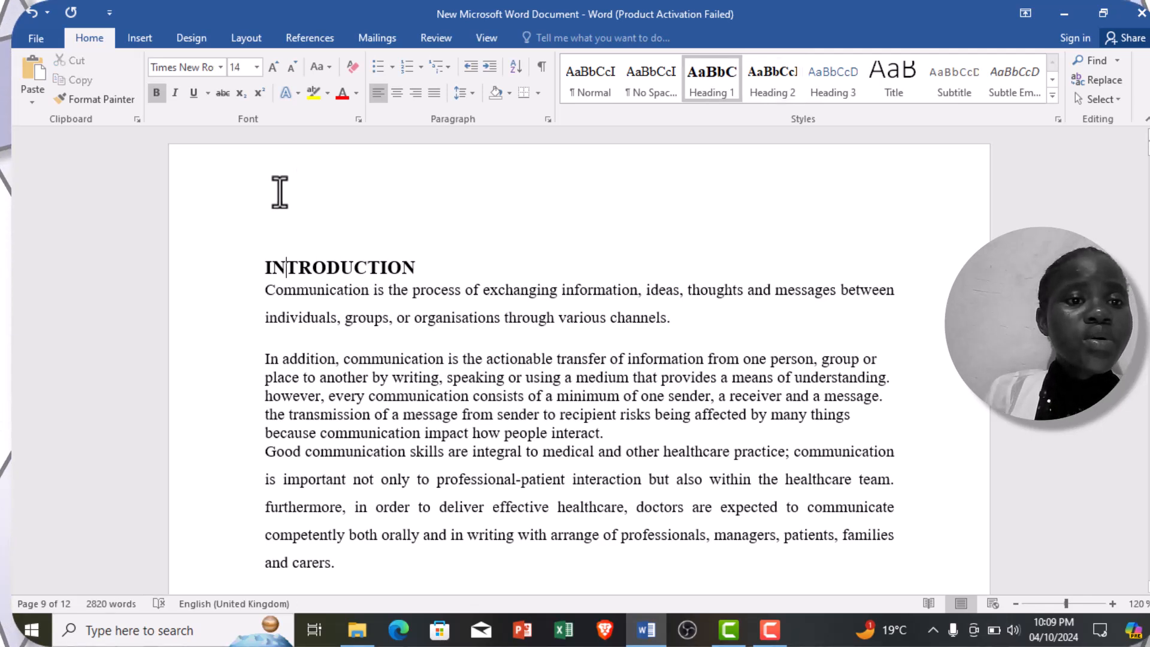
Step: Insert a blank page before the INTRODUCTION title at the start of the document
click(244, 206)
click(272, 225)
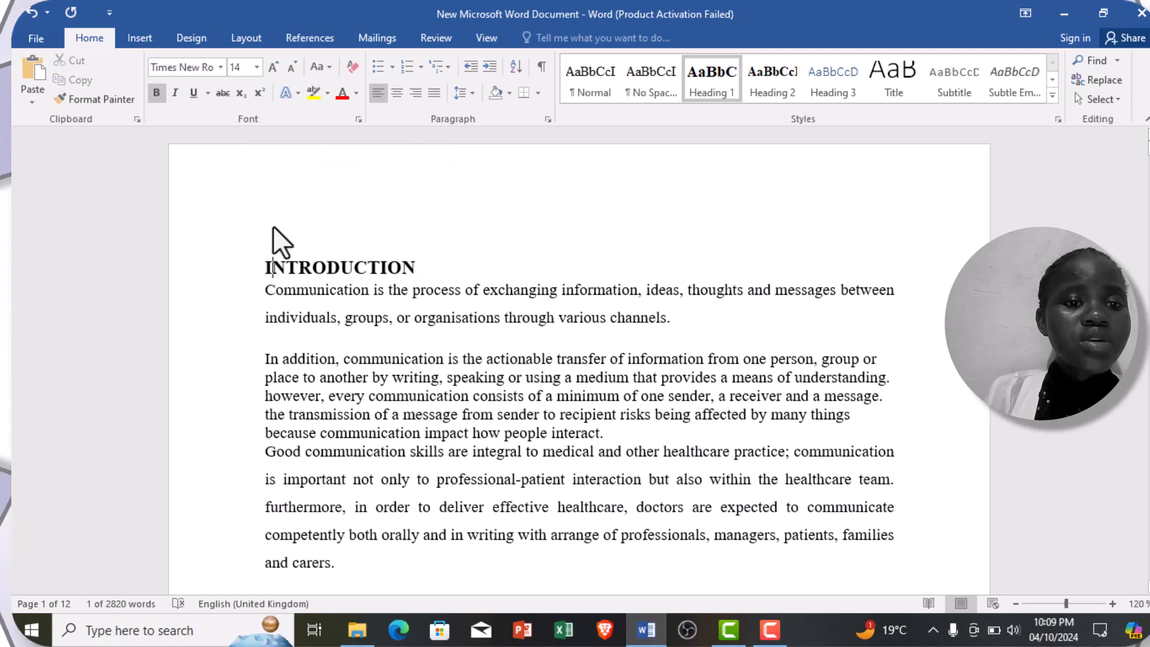
click(228, 205)
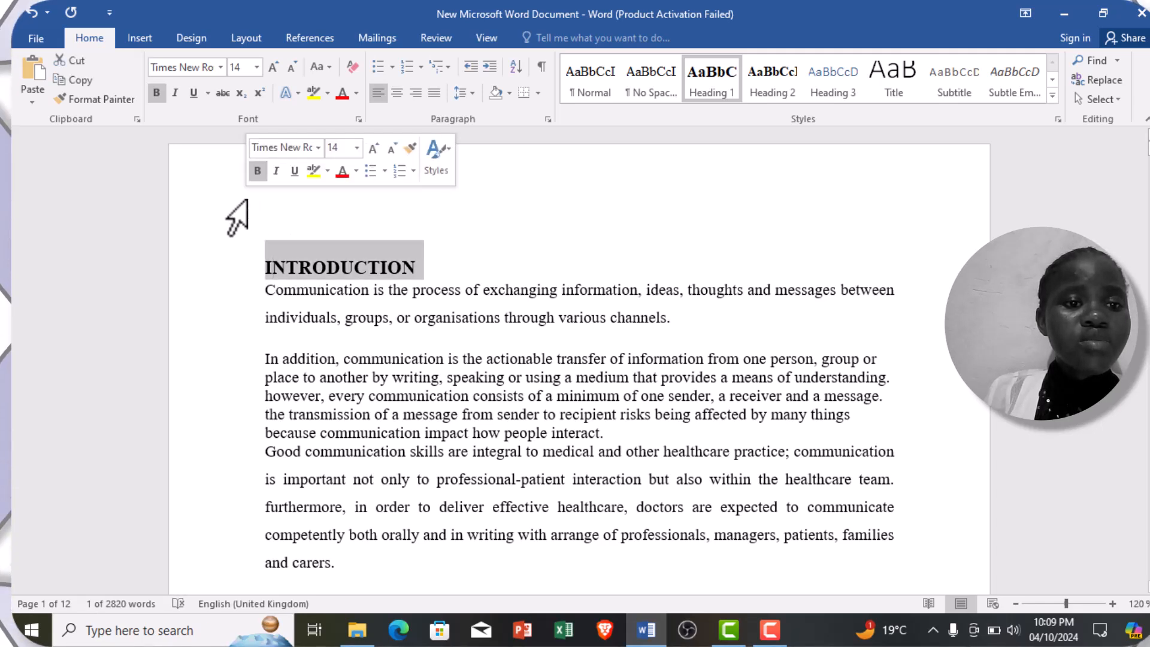
click(257, 217)
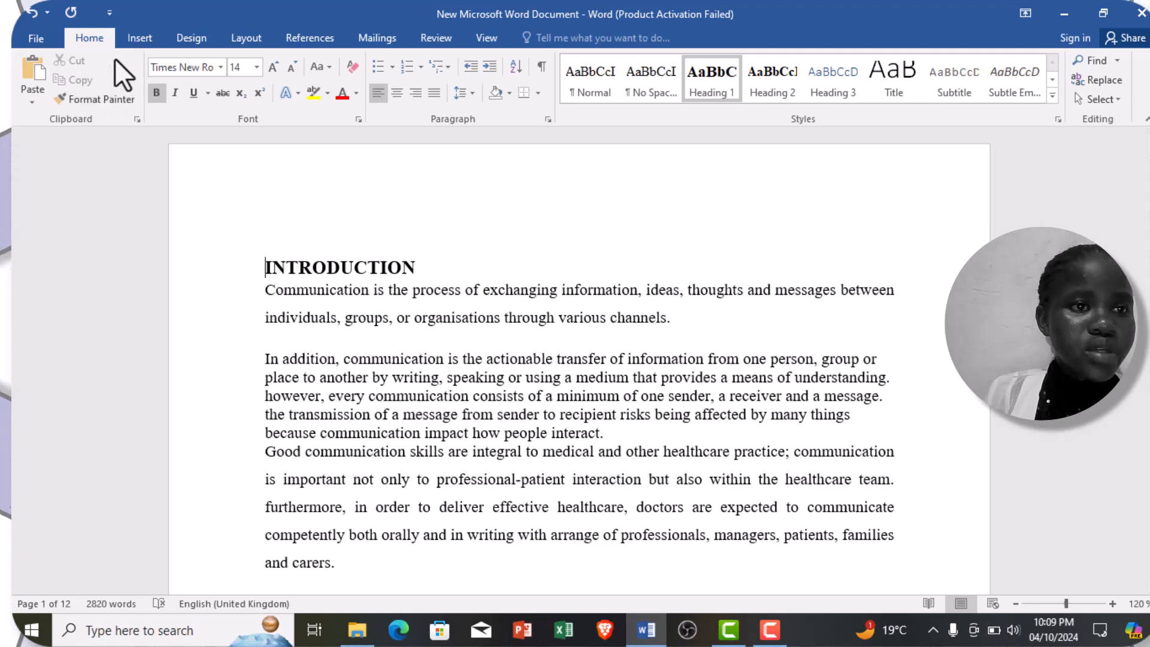
click(135, 42)
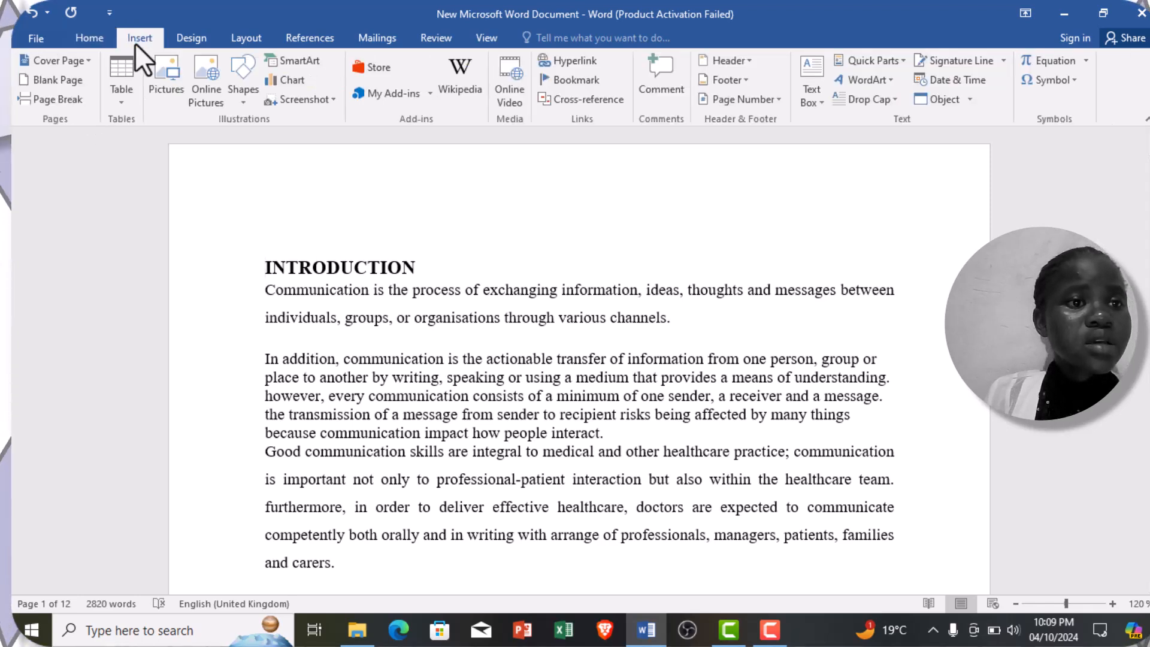
click(71, 78)
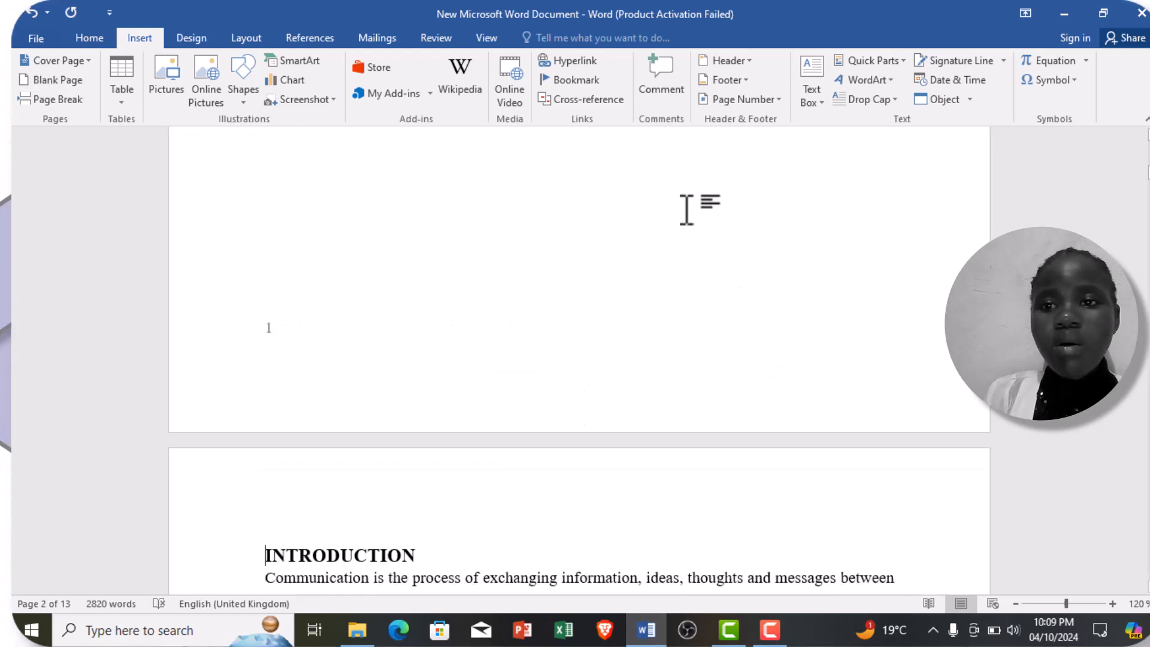
Step: Insert an Automatic Table 2 table of contents on the blank first page
scroll(1140, 157, up, 1)
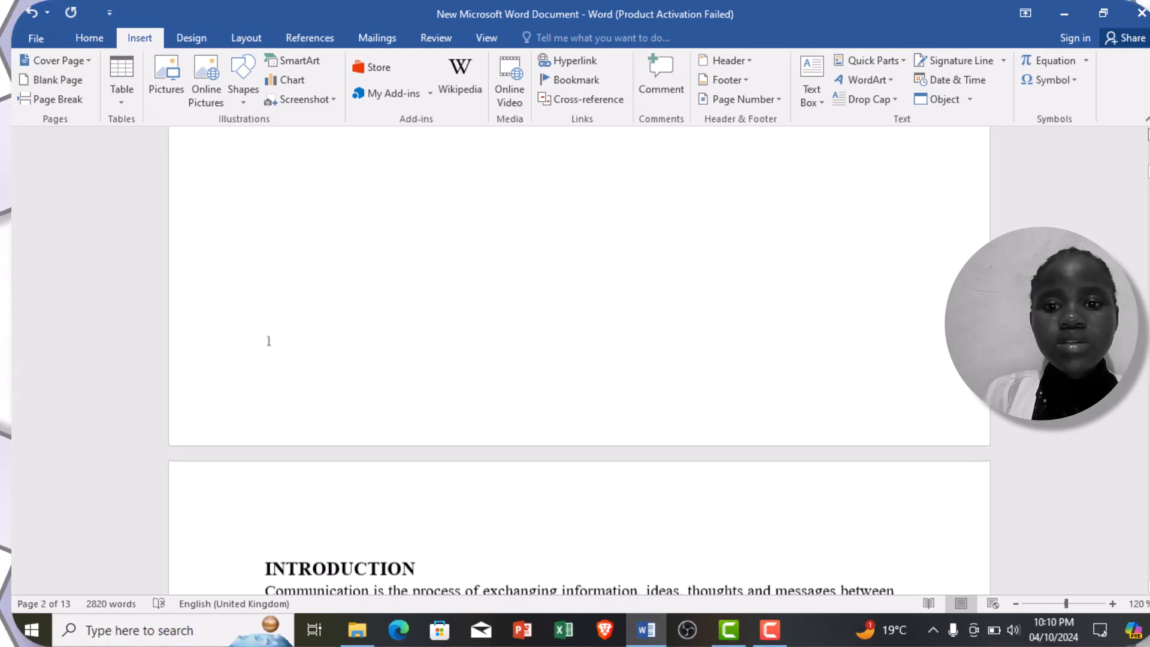
scroll(579, 359, up, 3)
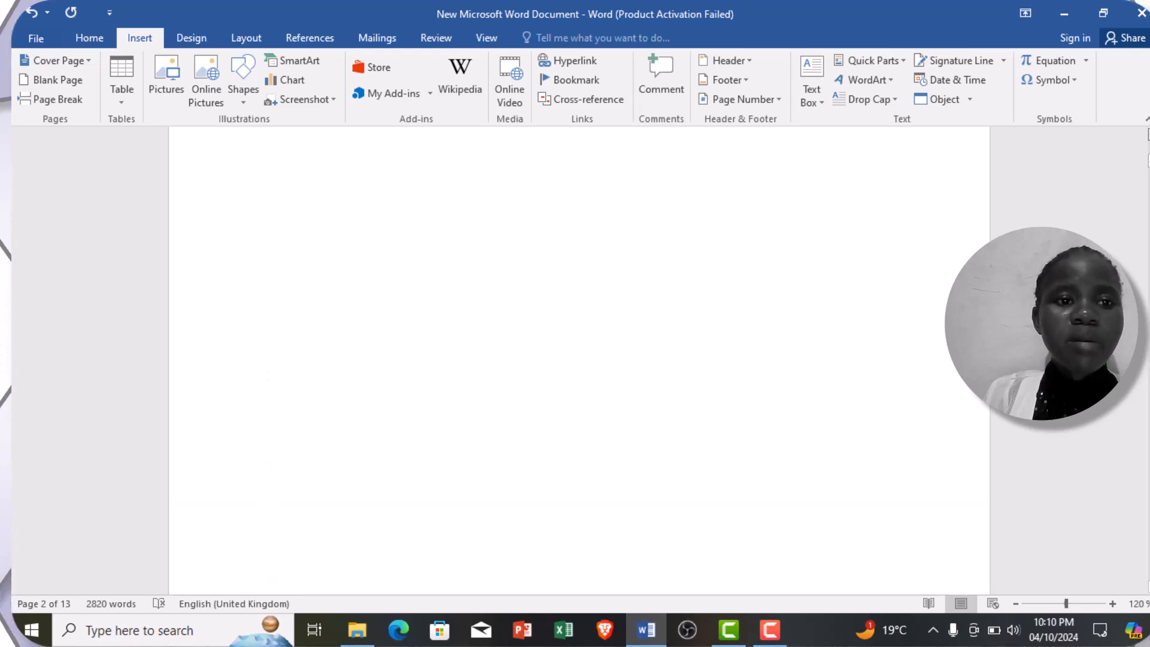
scroll(579, 360, up, 1)
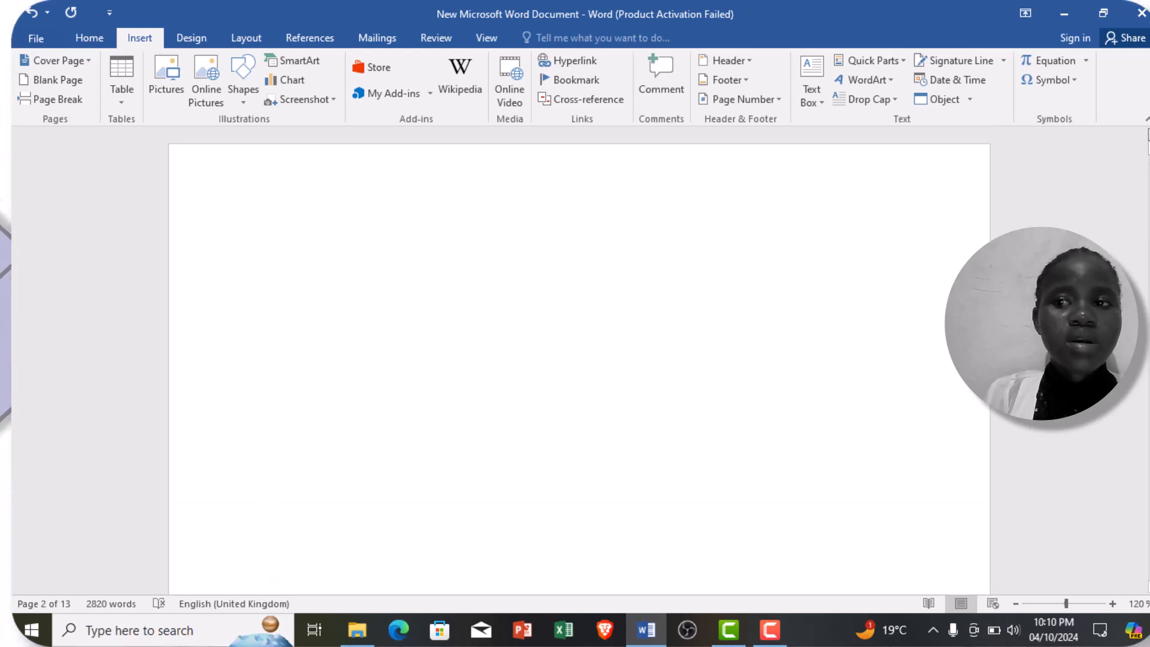
click(299, 263)
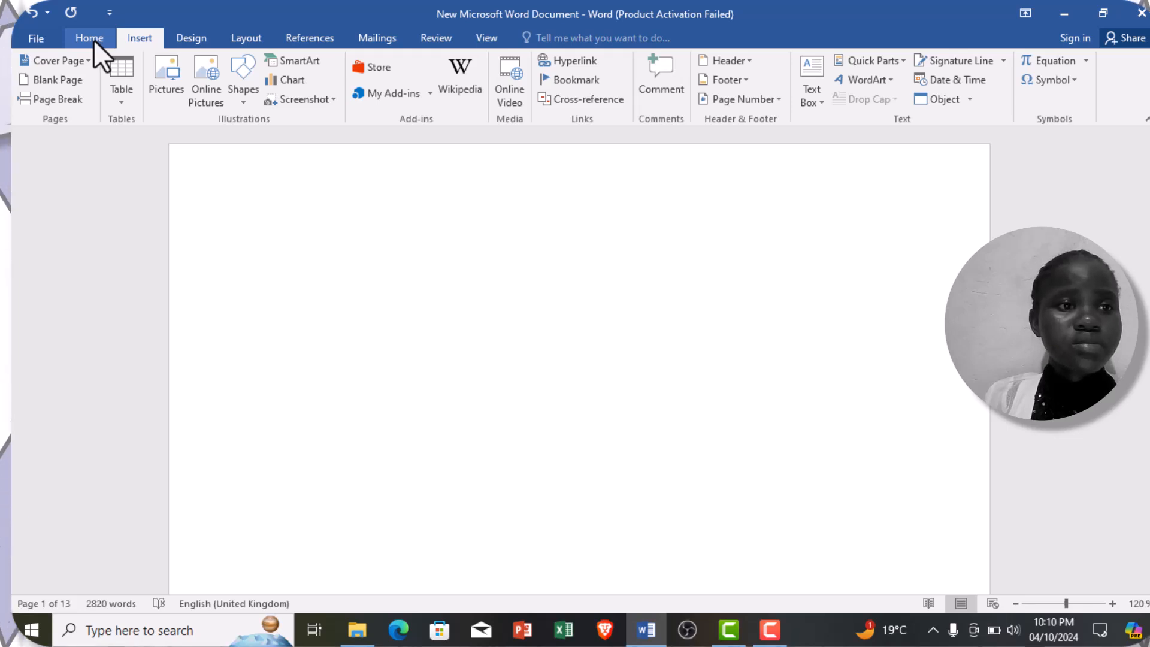
click(198, 41)
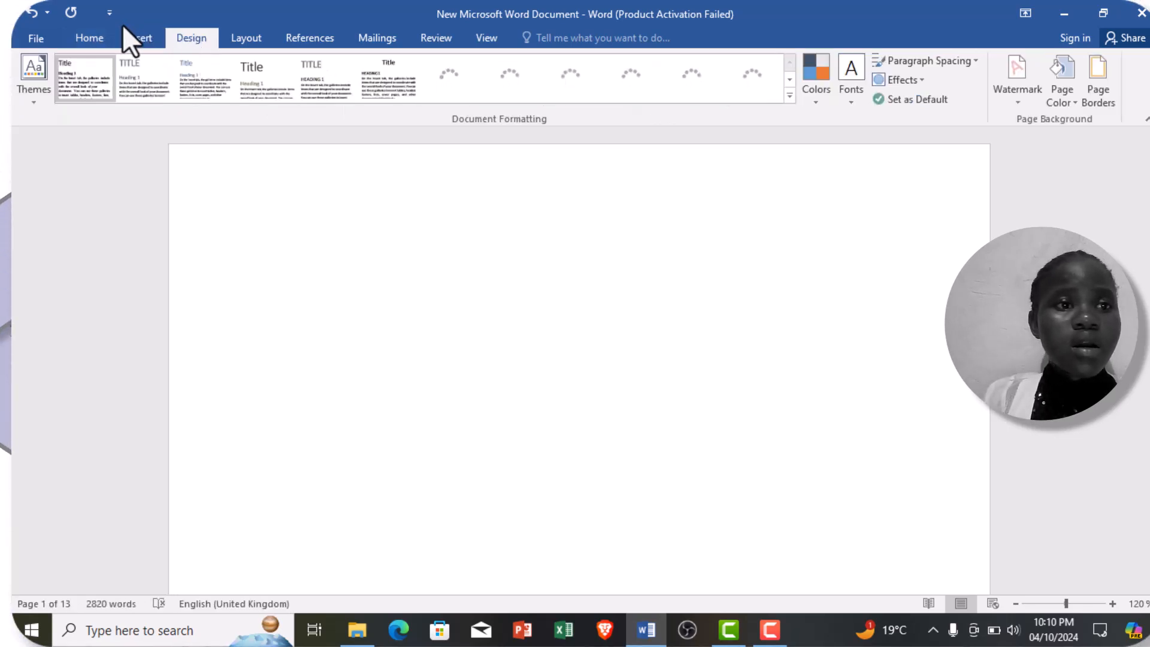
click(138, 41)
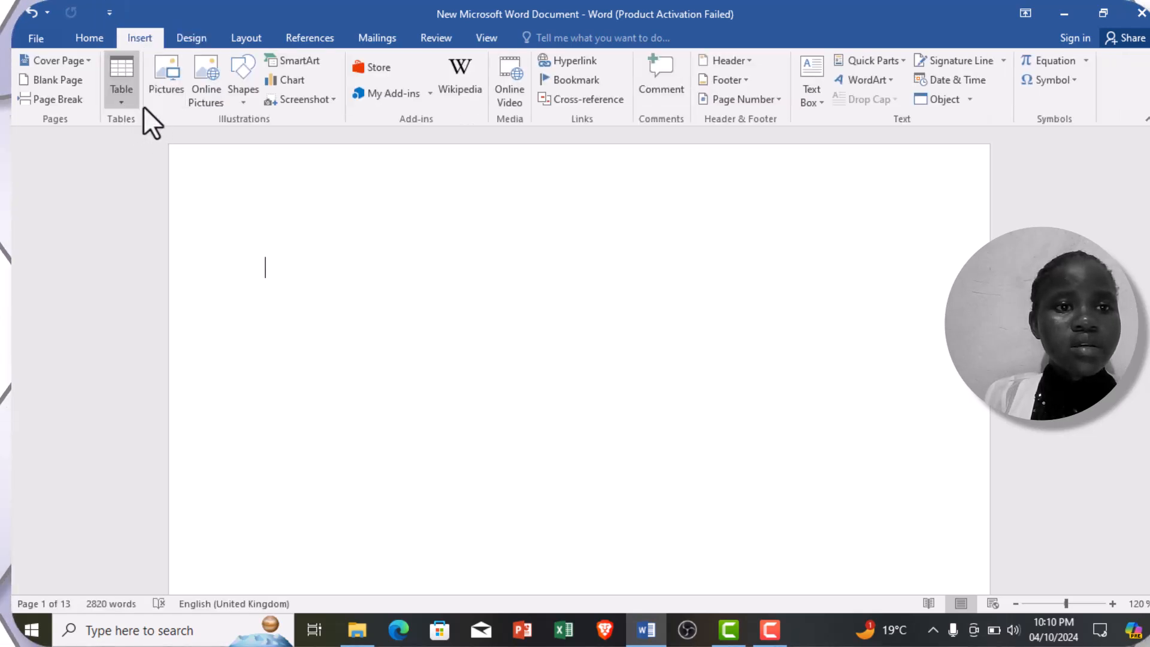
click(84, 42)
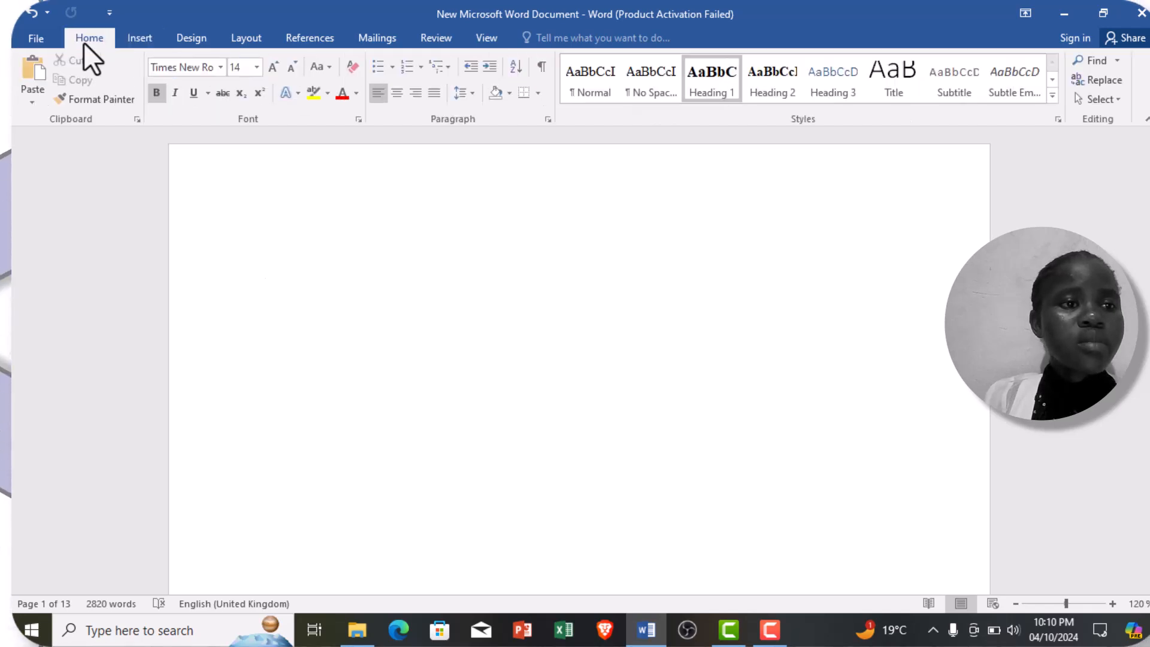
click(330, 41)
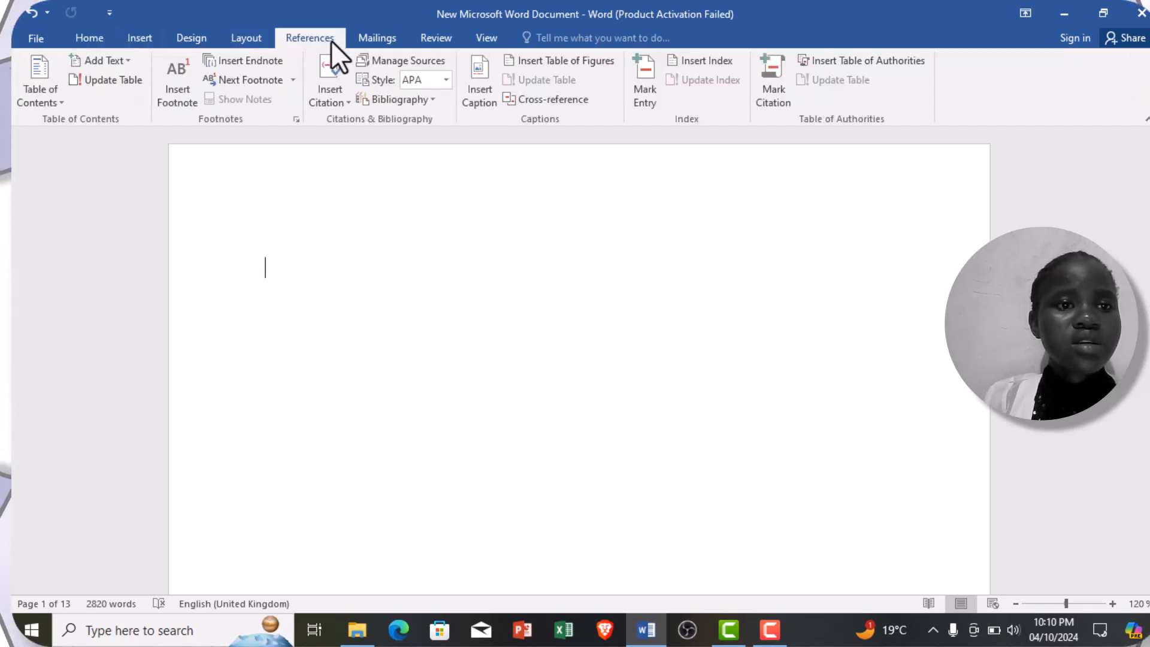
click(63, 103)
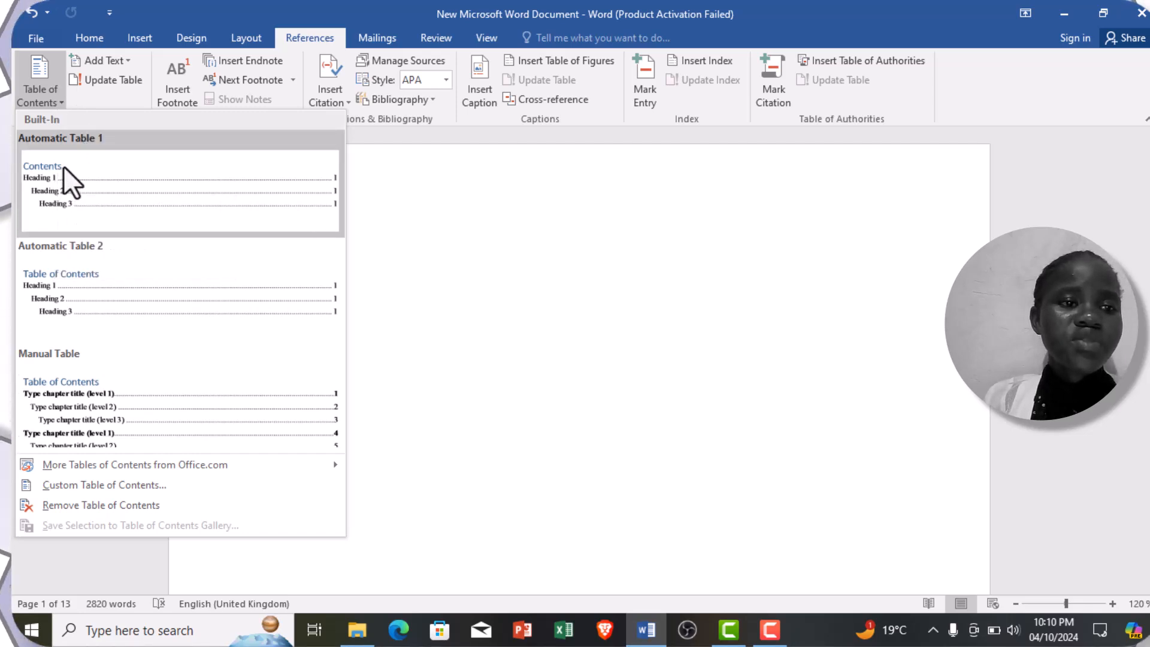
click(116, 304)
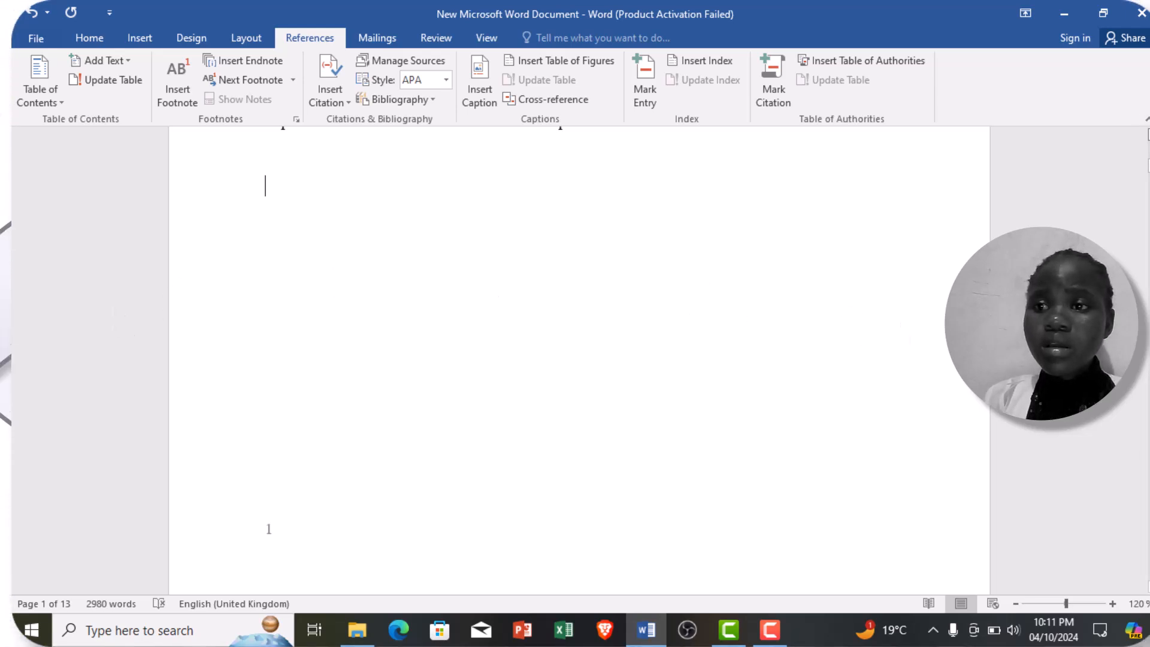
Step: Format the "Table of Contents" title in Times New Roman, size 16 and bold
scroll(579, 360, up, 8)
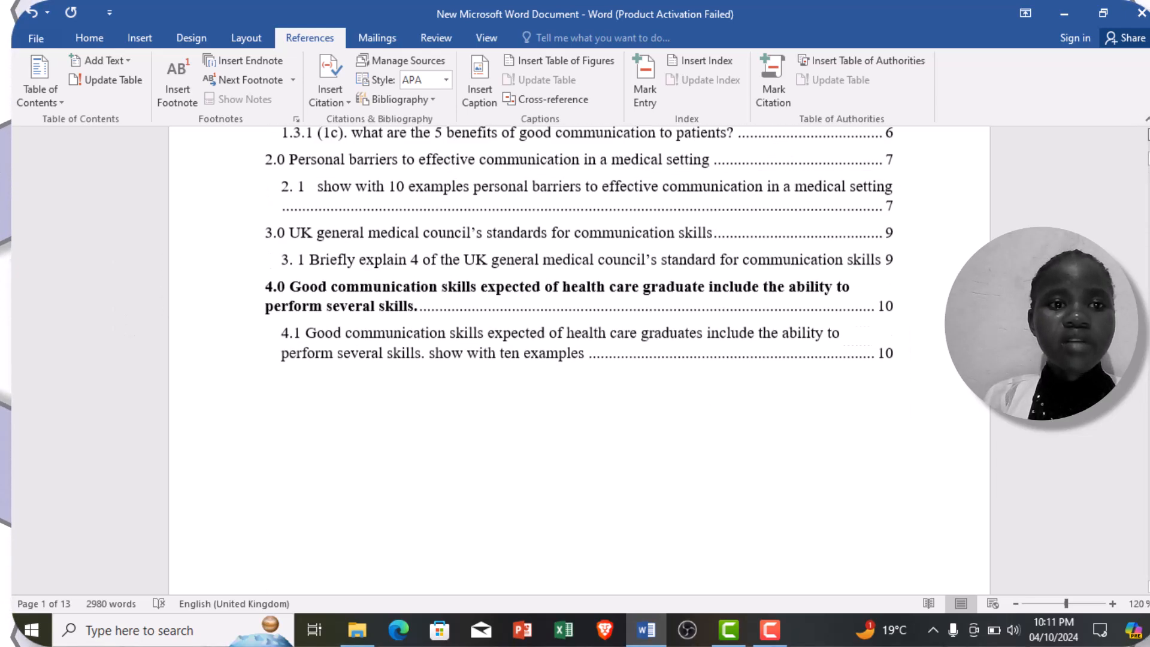
scroll(720, 281, up, 4)
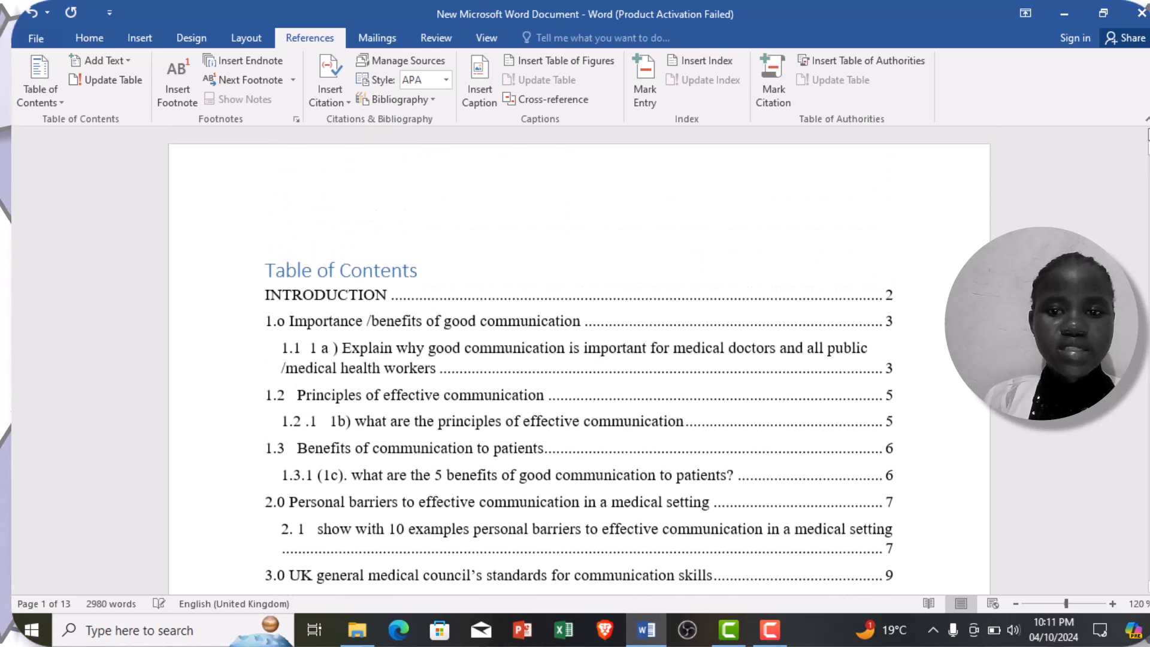
click(428, 279)
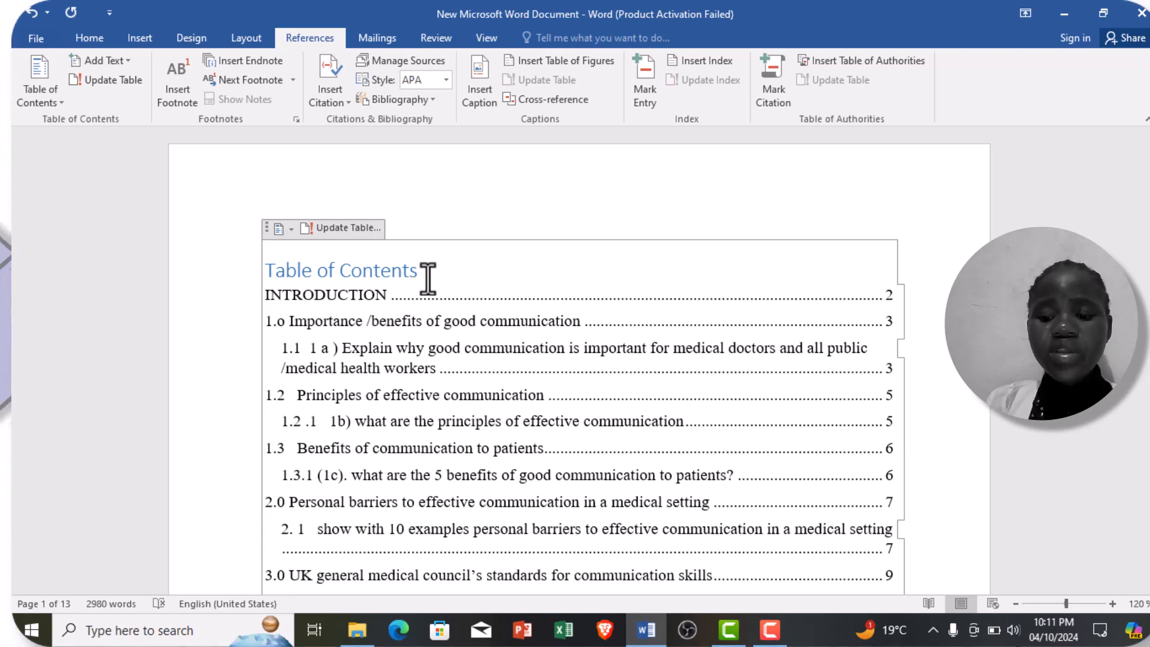
double_click(368, 275)
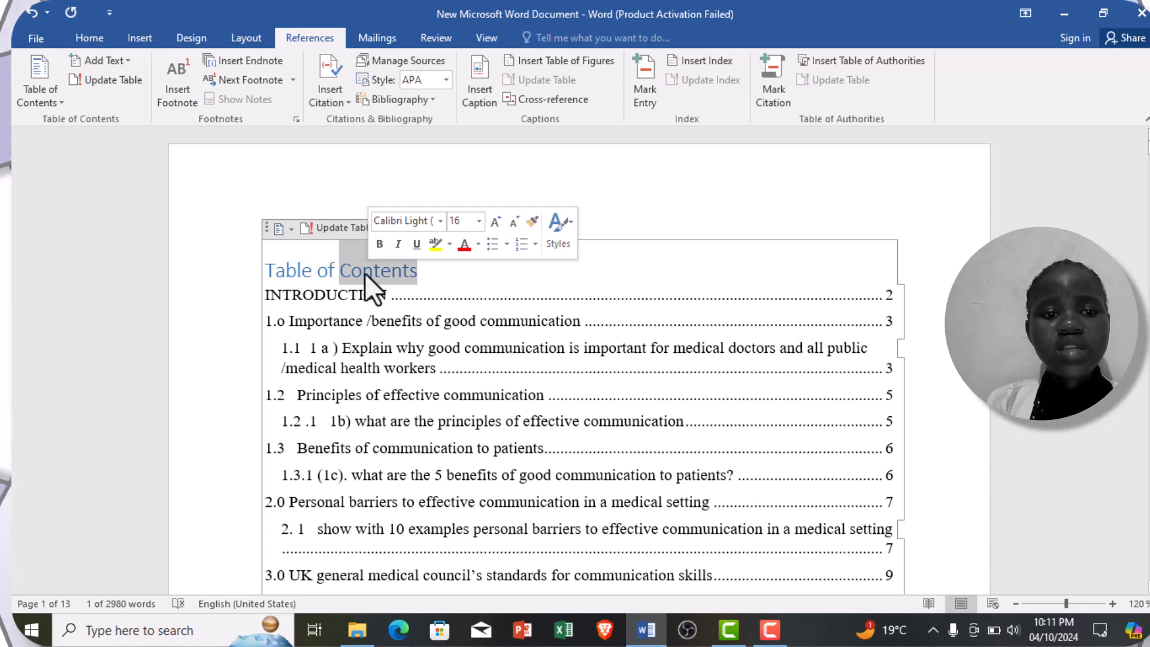
triple_click(334, 266)
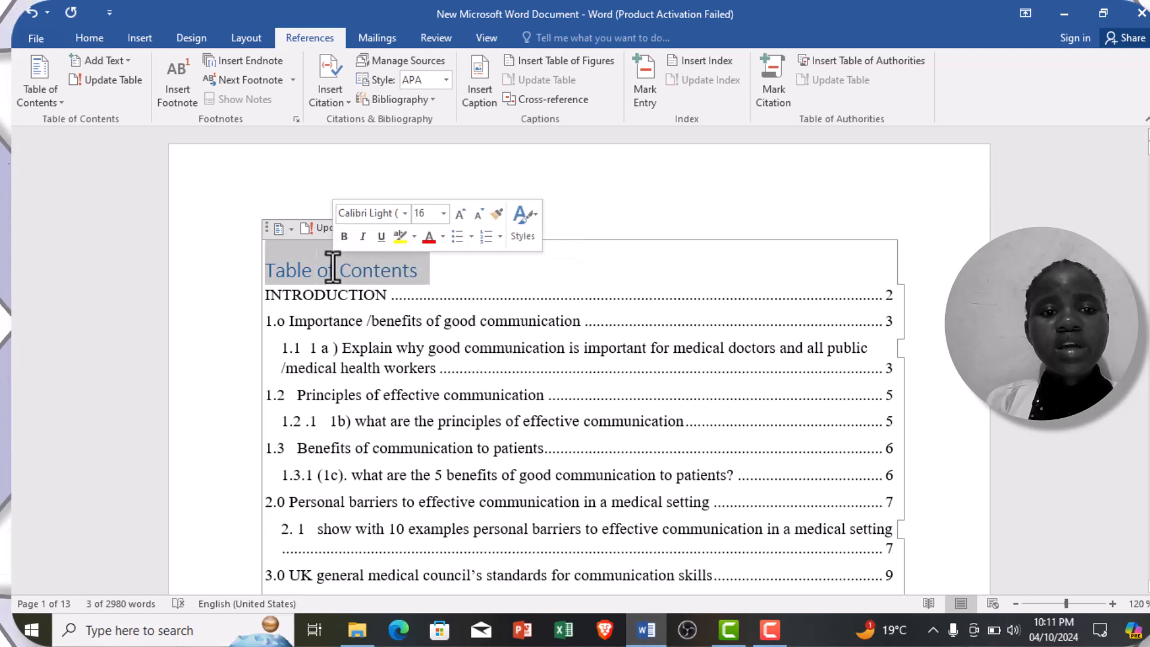
click(404, 214)
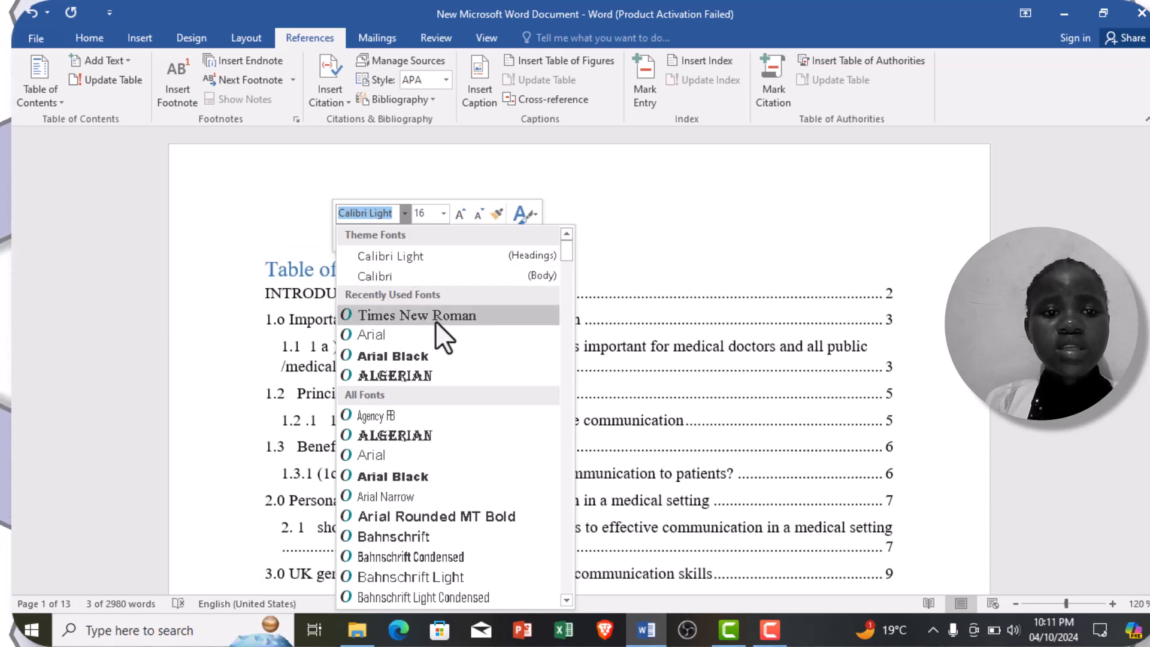
click(436, 316)
click(443, 214)
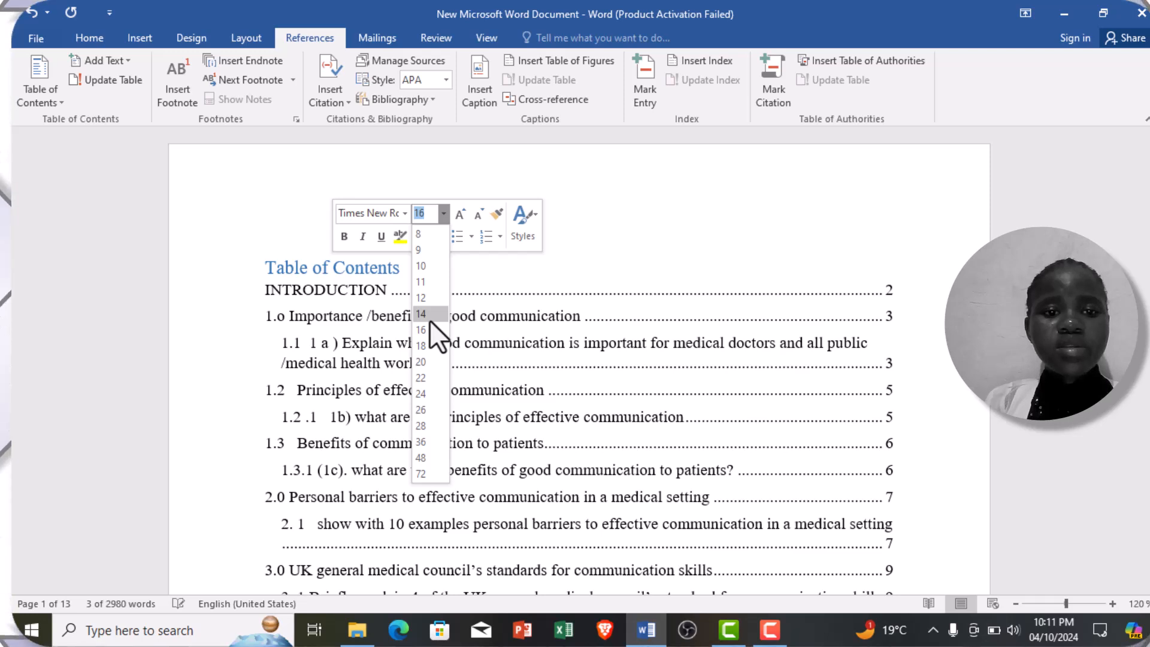
click(426, 326)
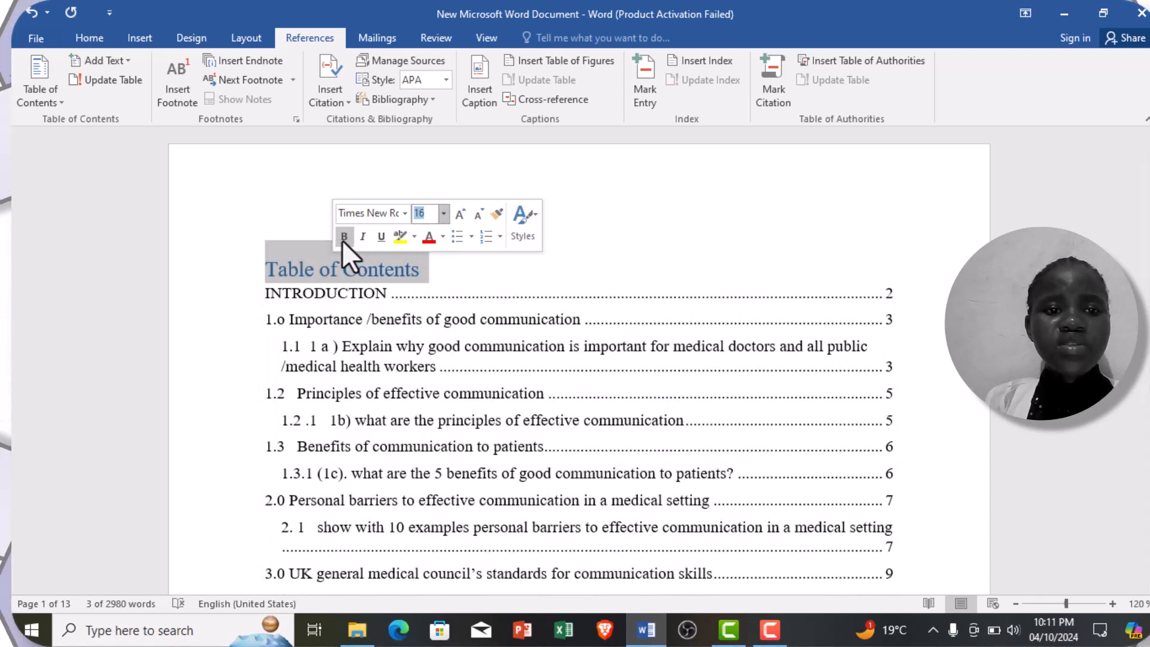
click(343, 239)
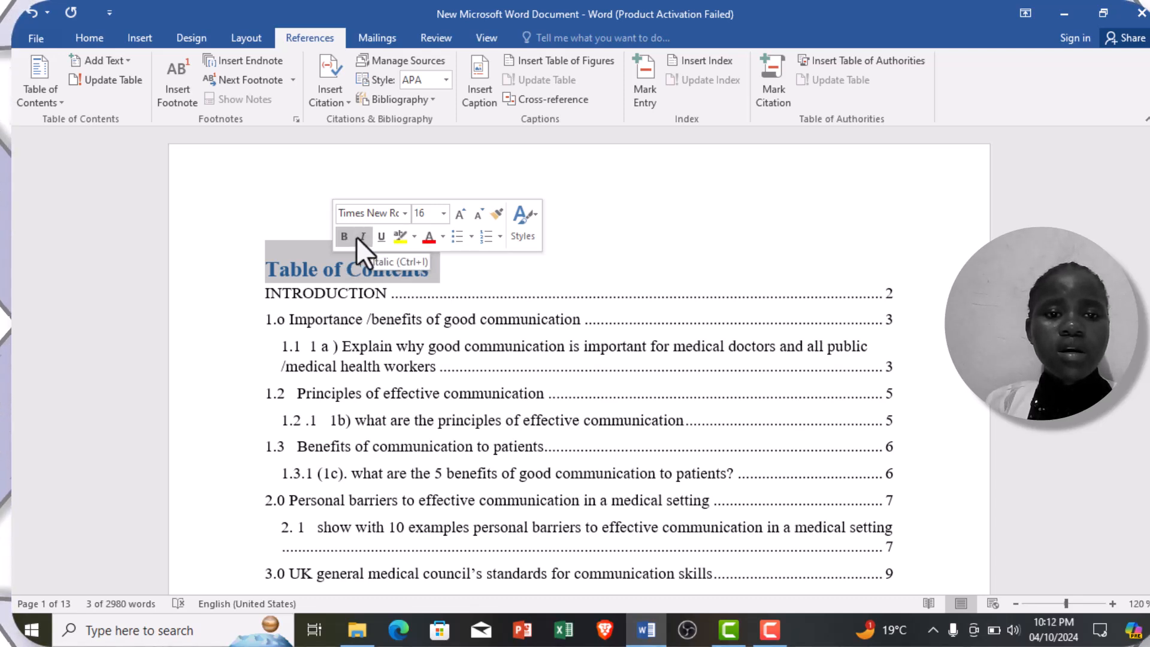
click(638, 228)
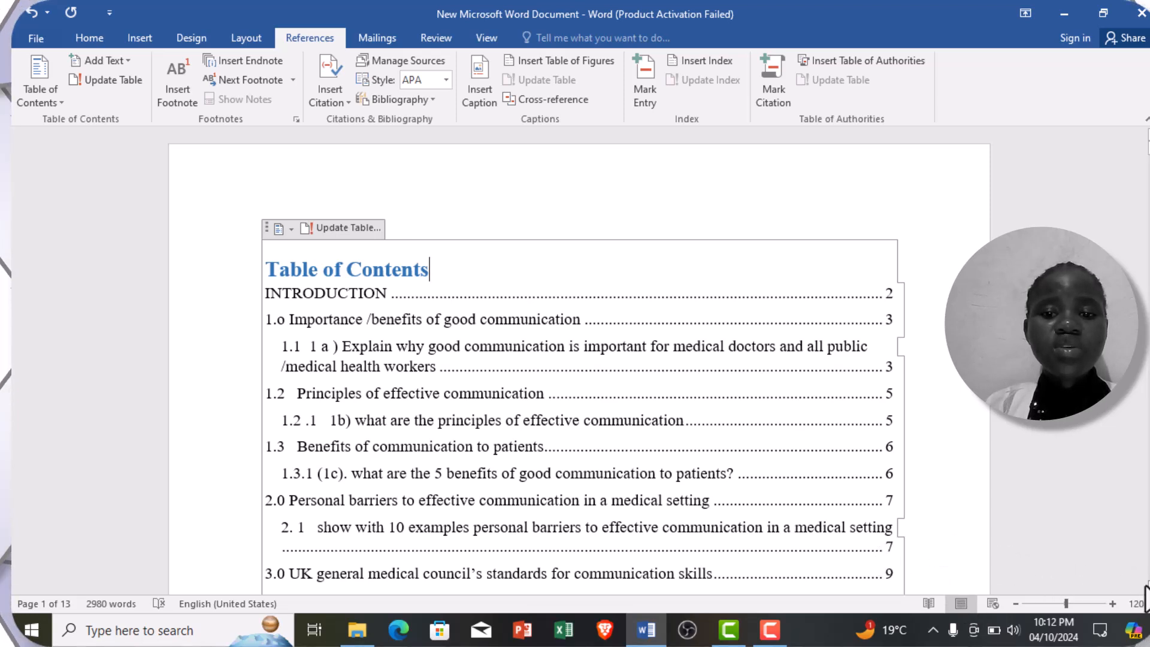
Step: Review the table of contents entries and page numbers through to the INTRODUCTION page
scroll(580, 359, down, 5)
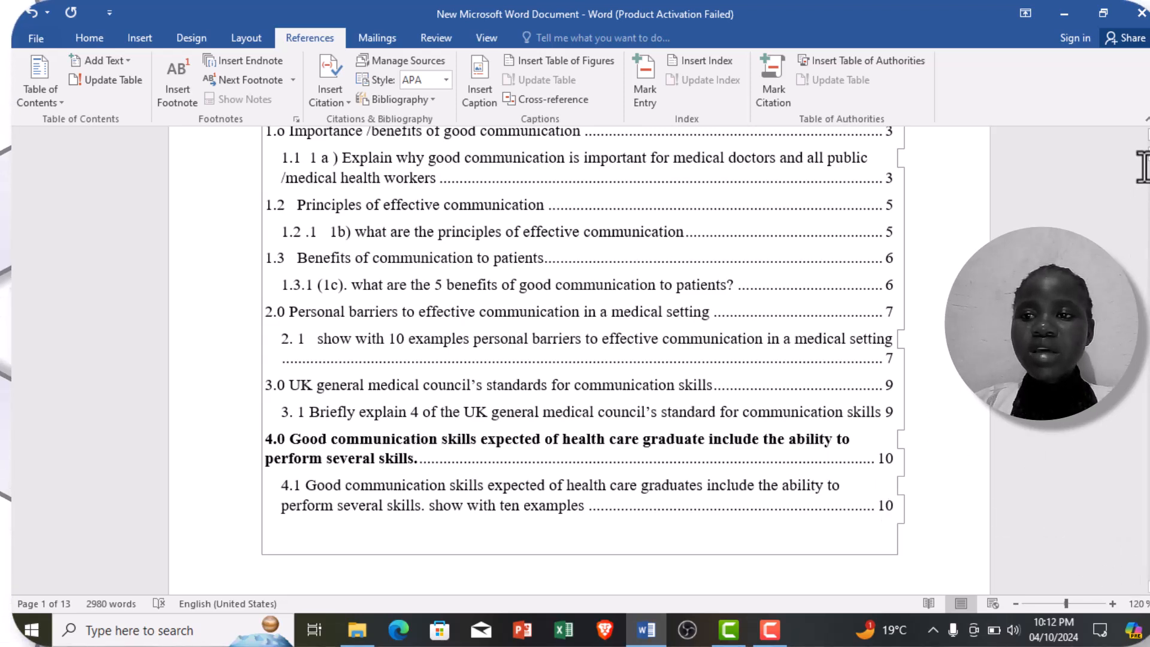
scroll(580, 360, up, 3)
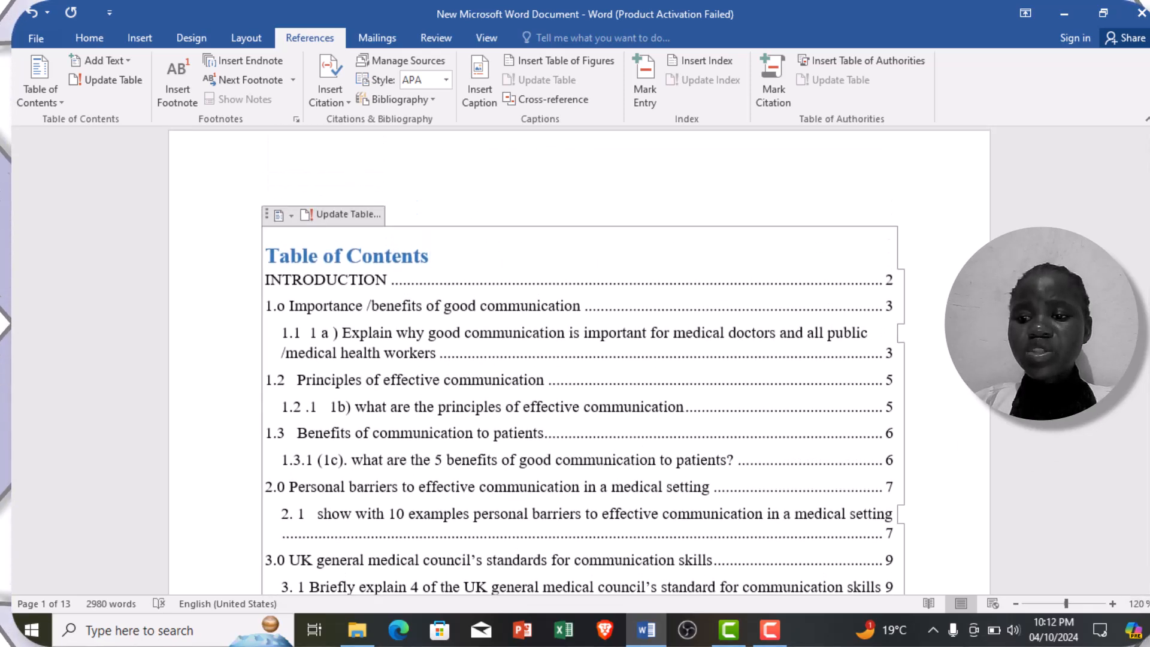
scroll(1148, 539, down, 1)
scroll(580, 359, down, 7)
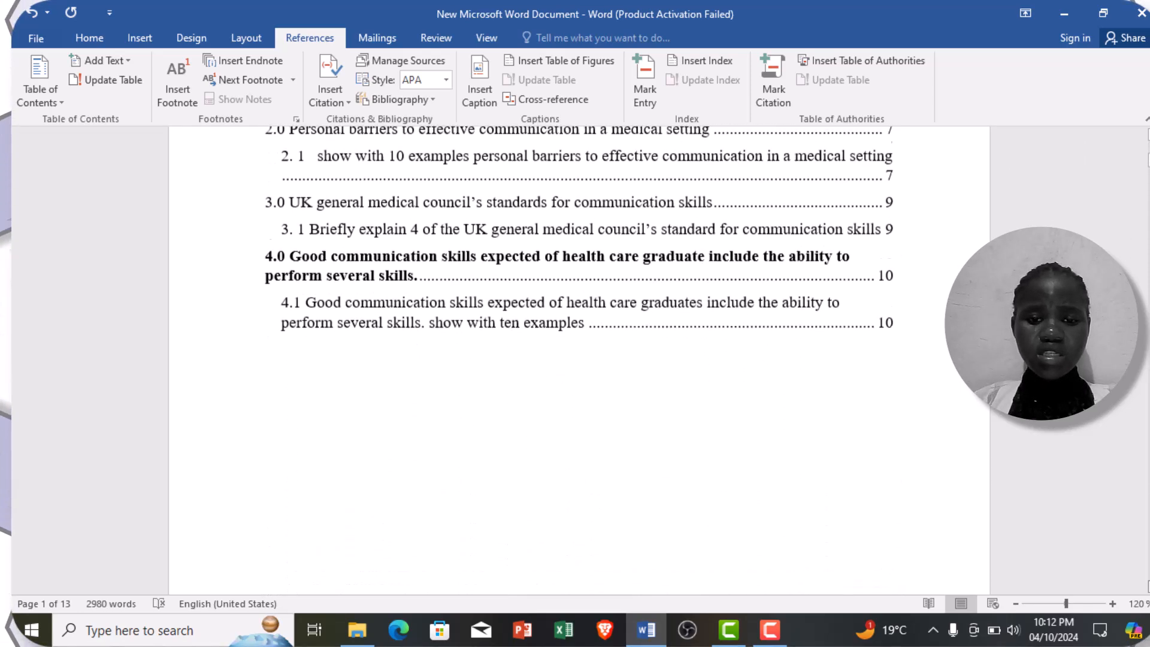
scroll(579, 359, down, 7)
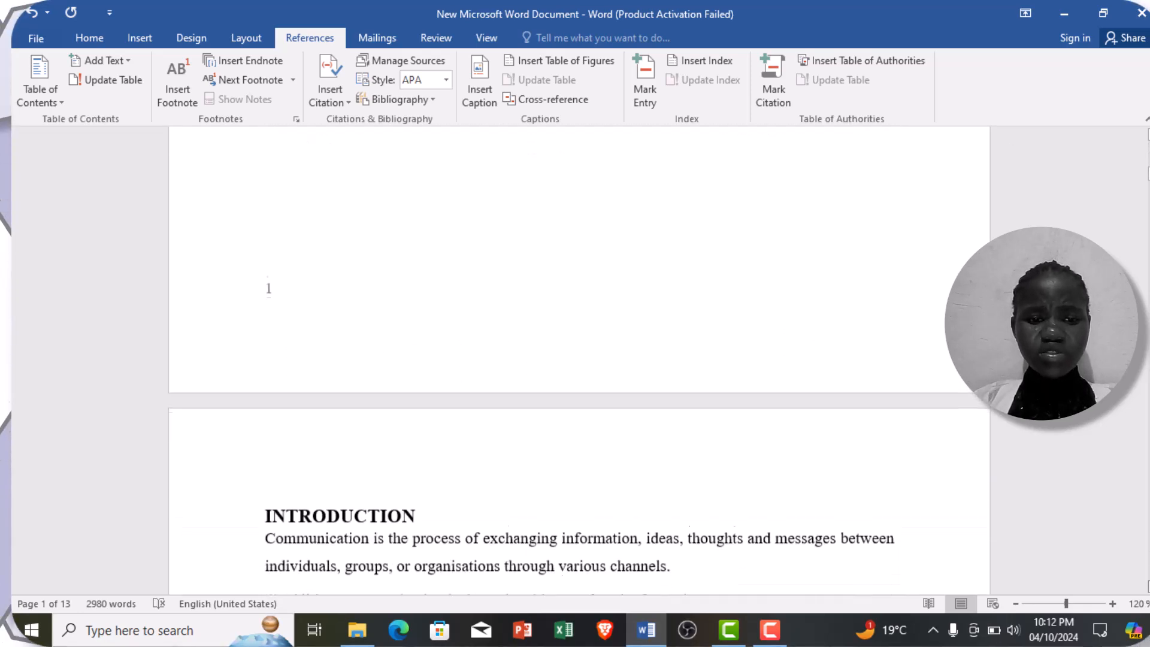